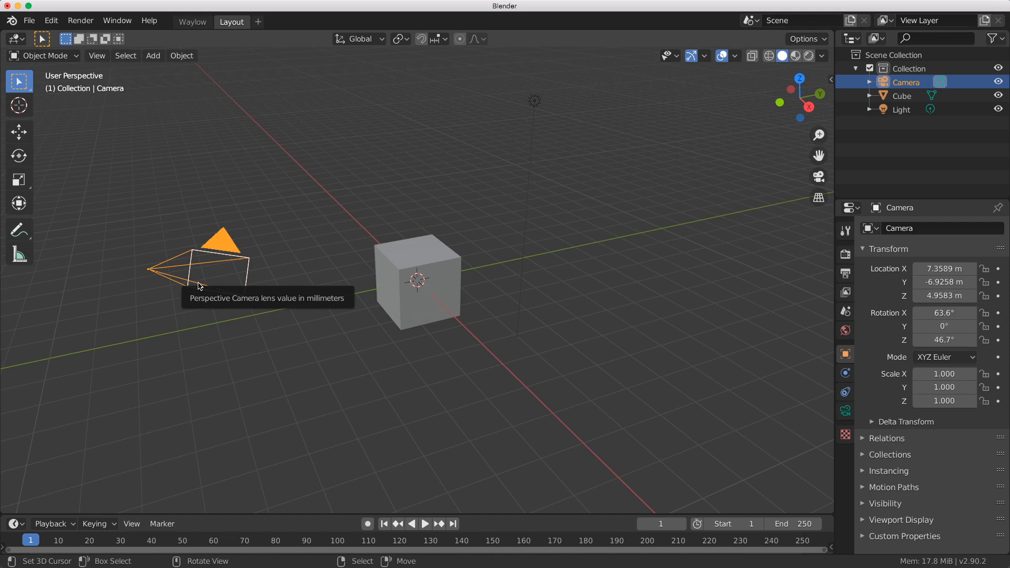
Reduce the output resolution width to 1009 px in the scene's output dimensions
{"action": "left_click", "coordinate": [846, 412]}
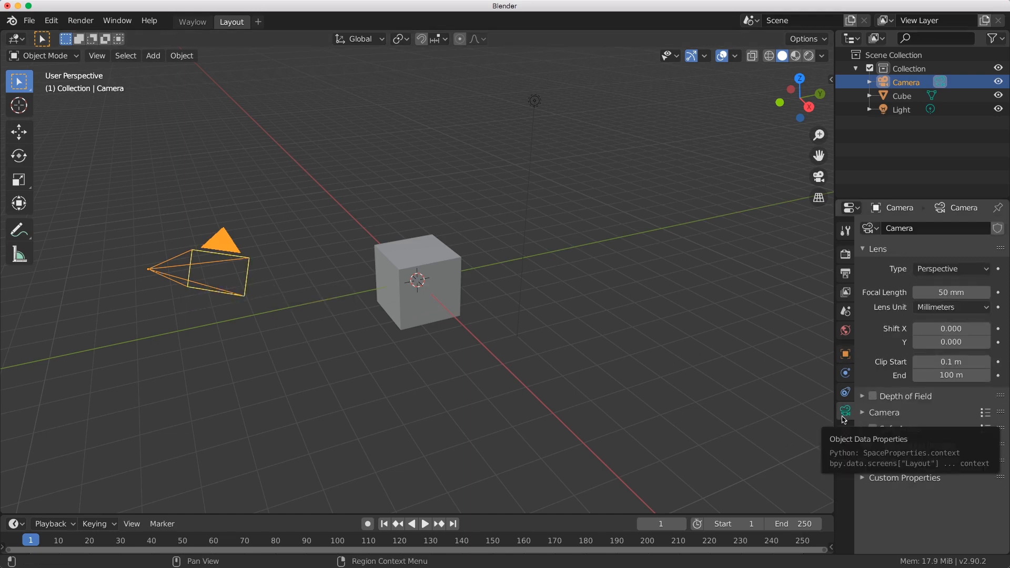
{"action": "left_click", "coordinate": [846, 278]}
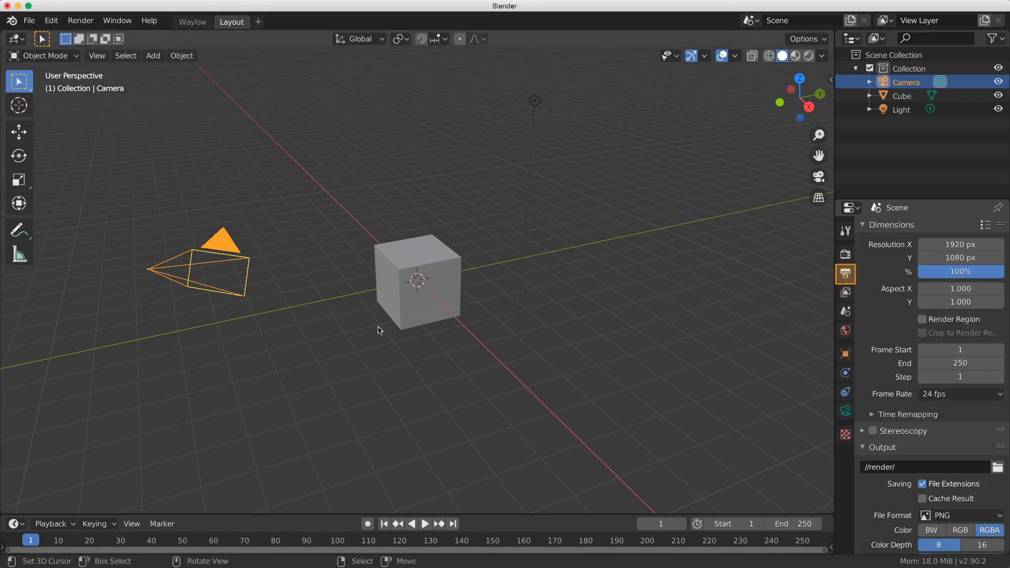
{"action": "left_click_drag", "start_coordinate": [949, 239], "coordinate": [889, 240]}
Split the workspace to add a second 3D viewport below the first and show the scene through the camera in it
{"action": "left_click_drag", "start_coordinate": [229, 514], "coordinate": [232, 253]}
{"action": "left_click", "coordinate": [16, 261]}
{"action": "left_click", "coordinate": [37, 312]}
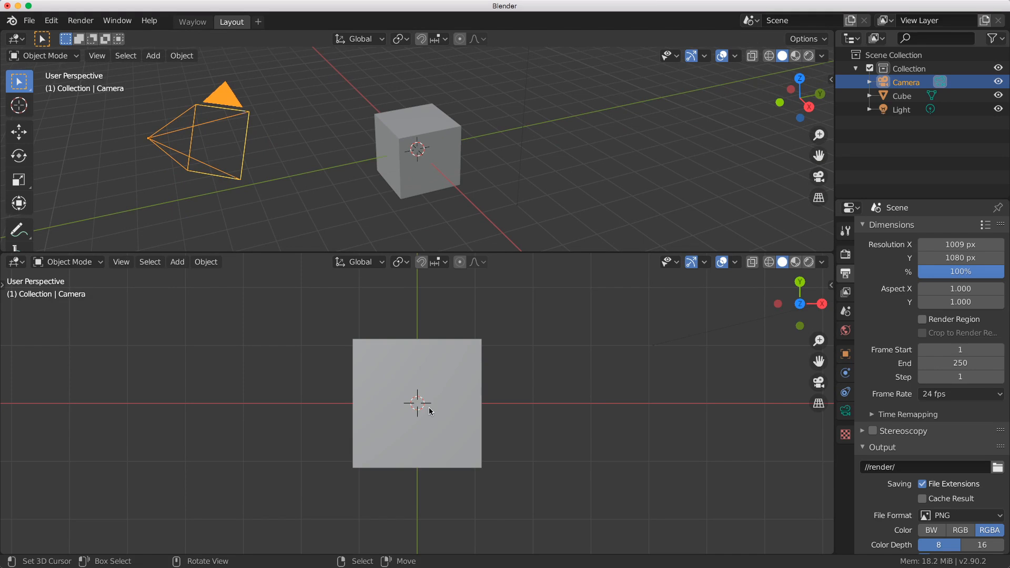
{"action": "key", "text": "KP_0"}
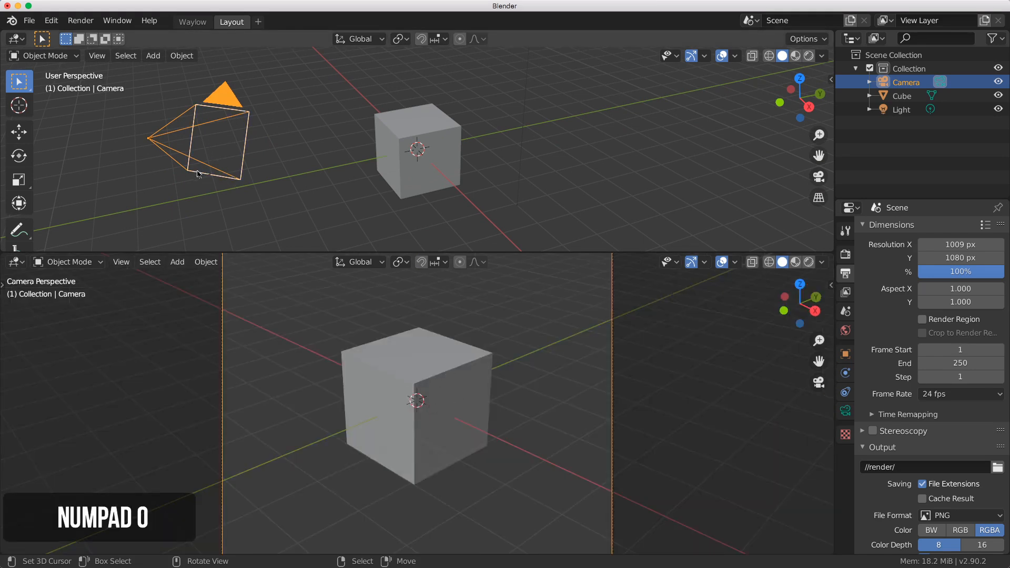
{"action": "left_click", "coordinate": [819, 385]}
{"action": "left_click", "coordinate": [821, 385]}
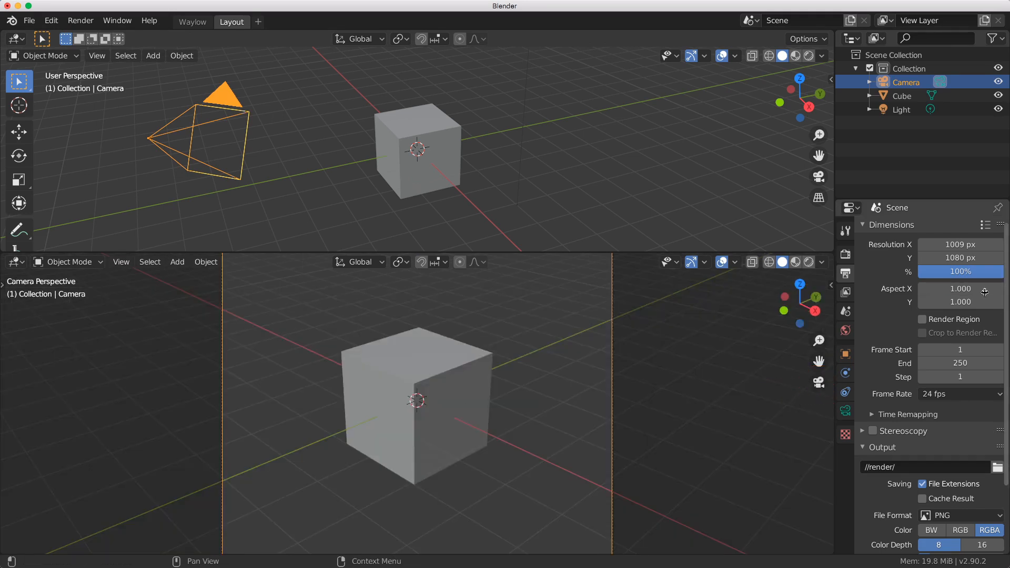
Set the output resolution to 1920 px by 1080 px
{"action": "mouse_move", "coordinate": [961, 257]}
{"action": "left_mouse_down"}
{"action": "mouse_move", "coordinate": [1005, 258]}
{"action": "mouse_move", "coordinate": [950, 244]}
{"action": "mouse_move", "coordinate": [974, 244]}
{"action": "left_mouse_up"}
{"action": "left_click", "coordinate": [946, 243]}
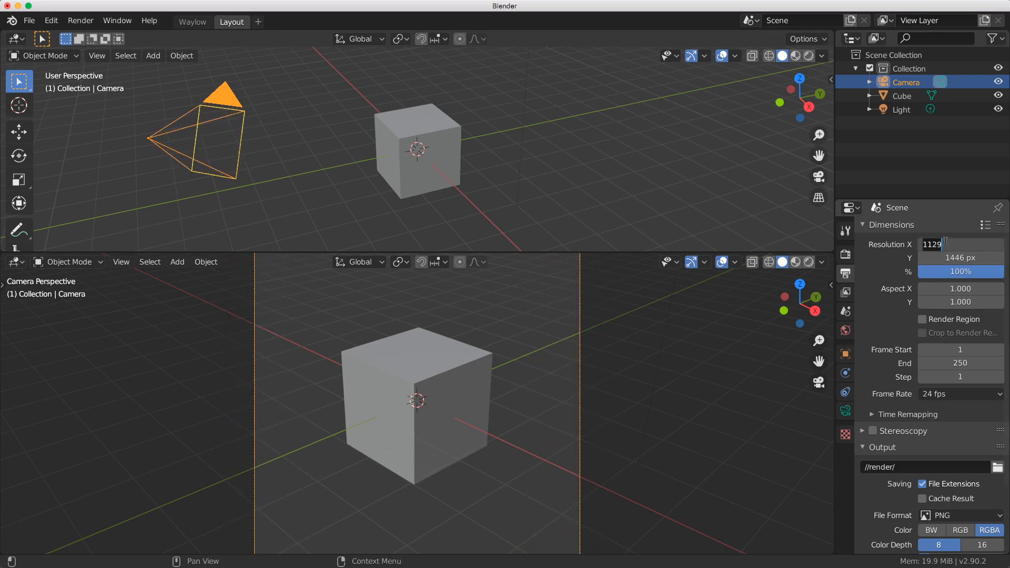
{"action": "type", "text": "1920"}
{"action": "key", "text": "Tab"}
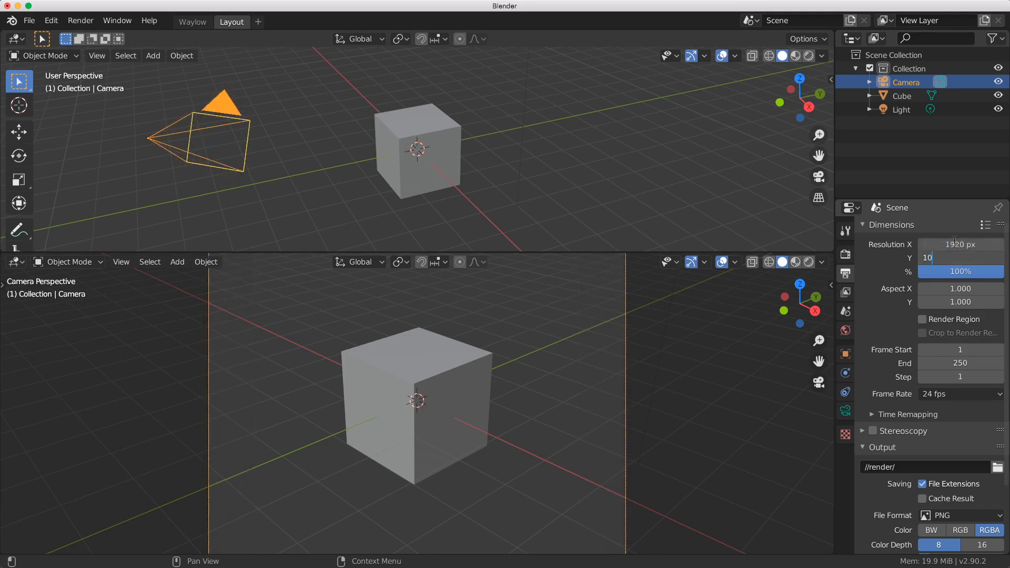
{"action": "type", "text": "1080"}
{"action": "key", "text": "Return"}
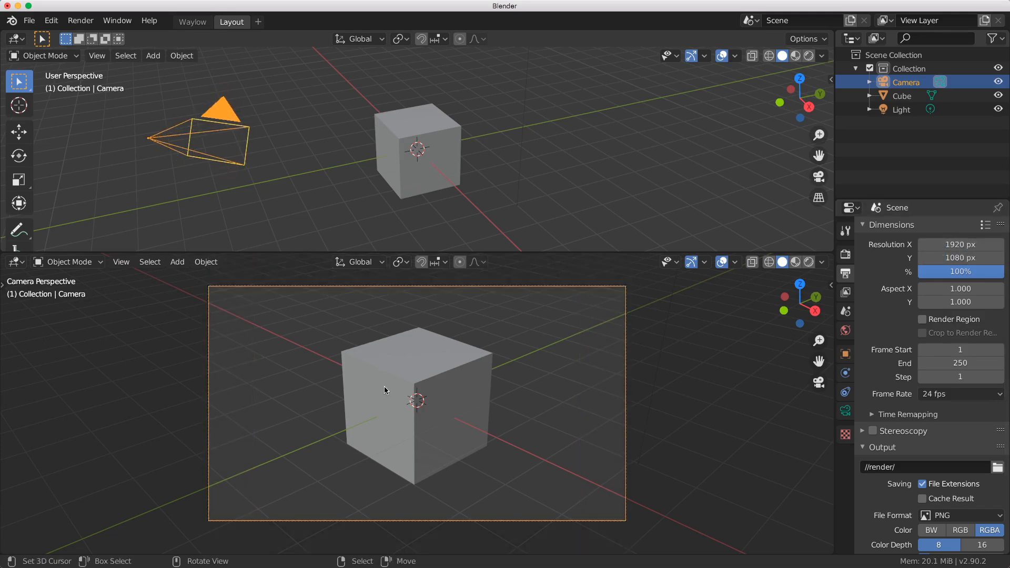
Show the camera's lens settings and the upper viewport's View settings, and enlarge the upper viewport
{"action": "left_click", "coordinate": [851, 414]}
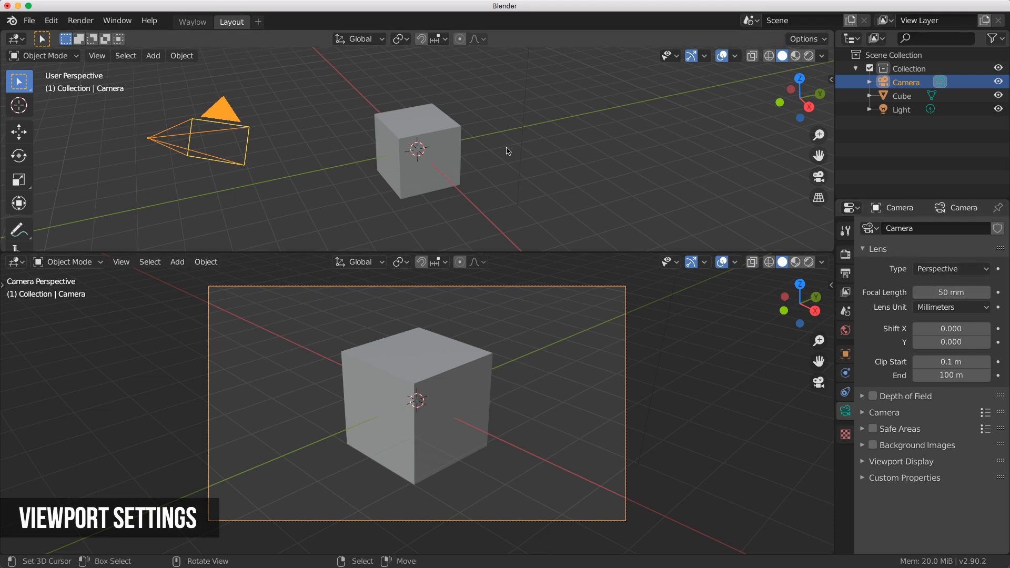
{"action": "scroll", "coordinate": [473, 158], "scroll_direction": "down", "scroll_amount": 4}
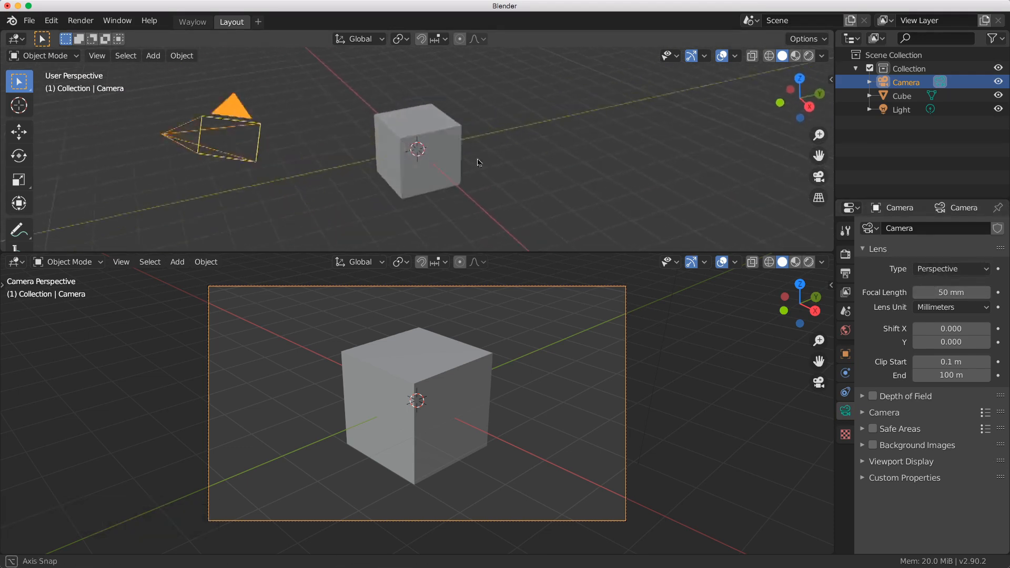
{"action": "middle_click_drag", "start_coordinate": [476, 152], "coordinate": [446, 143]}
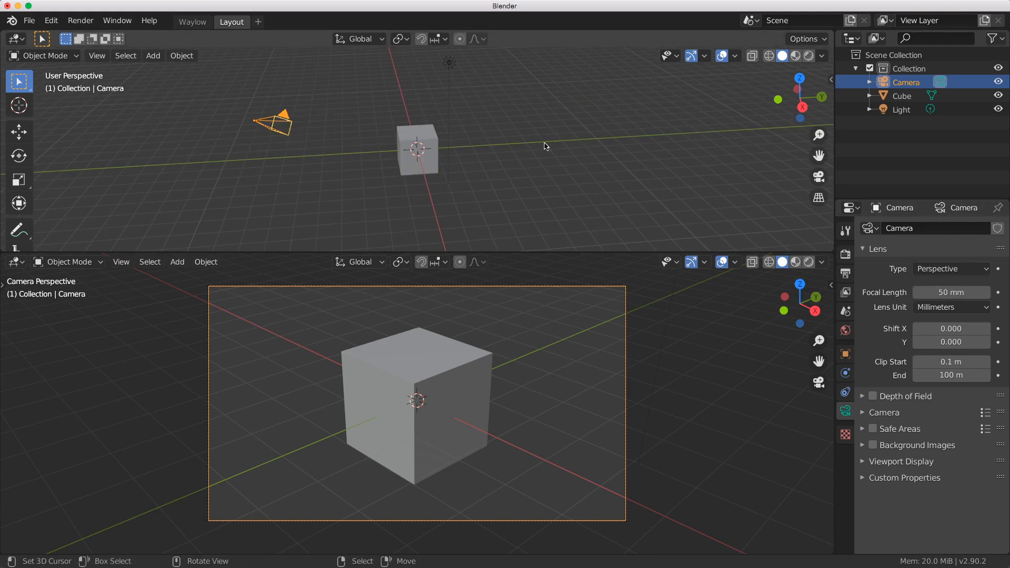
{"action": "key", "text": "n"}
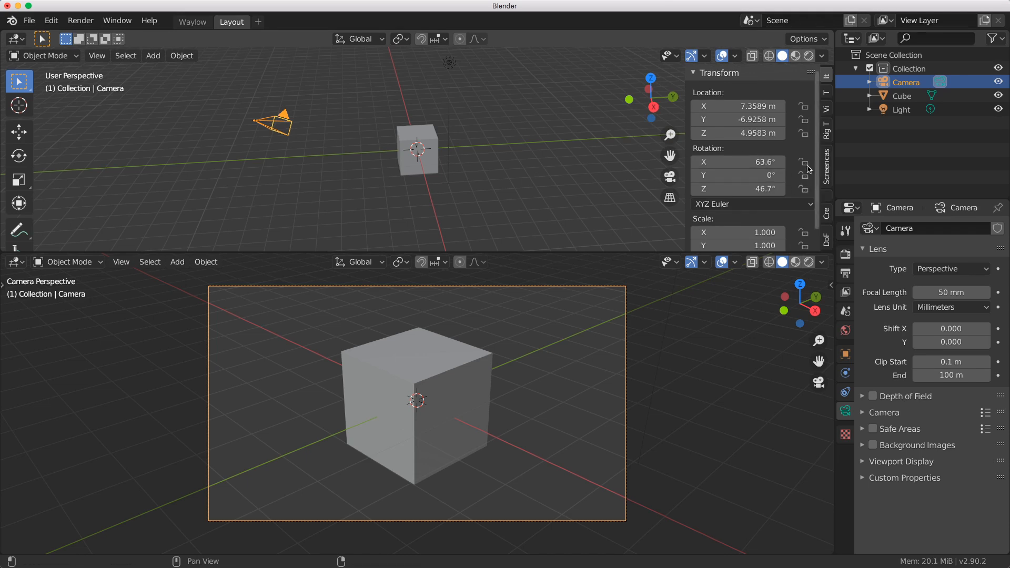
{"action": "left_click", "coordinate": [827, 166]}
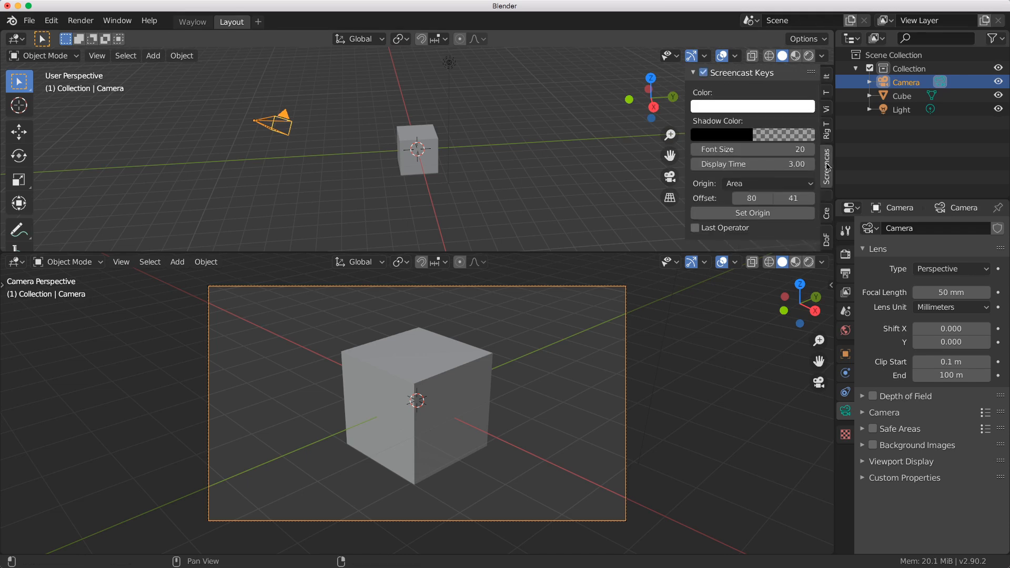
{"action": "left_click", "coordinate": [827, 108]}
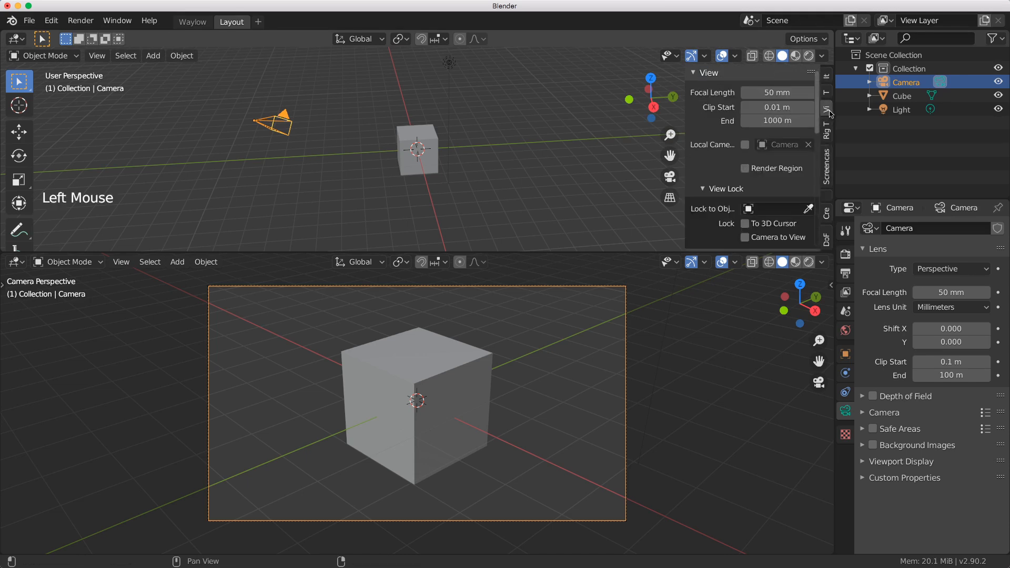
{"action": "left_click_drag", "start_coordinate": [738, 252], "coordinate": [746, 329]}
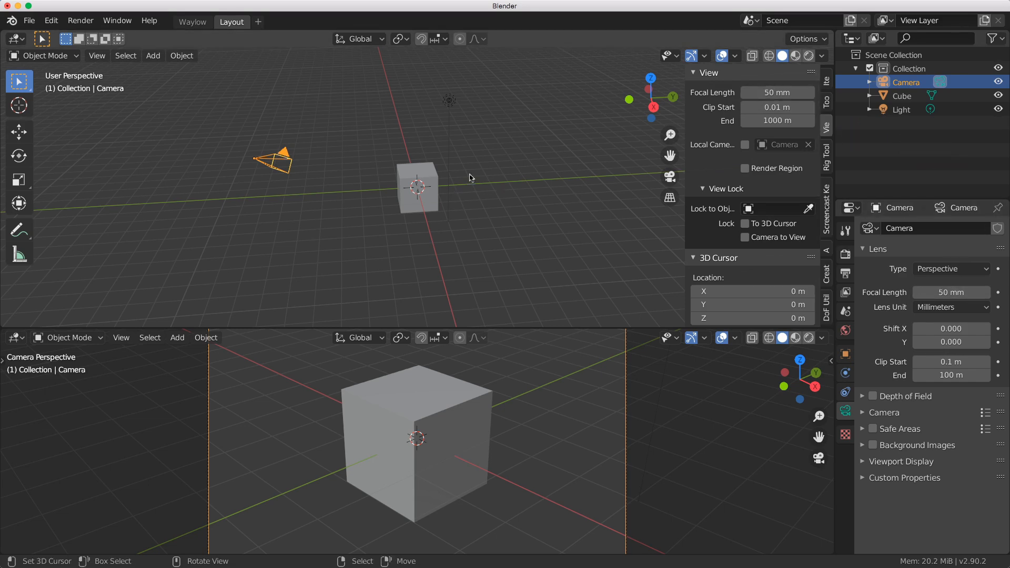
Lower the upper viewport's focal length to about 24.2 mm and look at the cube up close
{"action": "mouse_move", "coordinate": [426, 159]}
{"action": "middle_mouse_down"}
{"action": "mouse_move", "coordinate": [428, 151]}
{"action": "mouse_move", "coordinate": [412, 162]}
{"action": "middle_mouse_up"}
{"action": "mouse_move", "coordinate": [769, 94]}
{"action": "left_mouse_down"}
{"action": "mouse_move", "coordinate": [802, 93]}
{"action": "mouse_move", "coordinate": [756, 93]}
{"action": "left_mouse_up"}
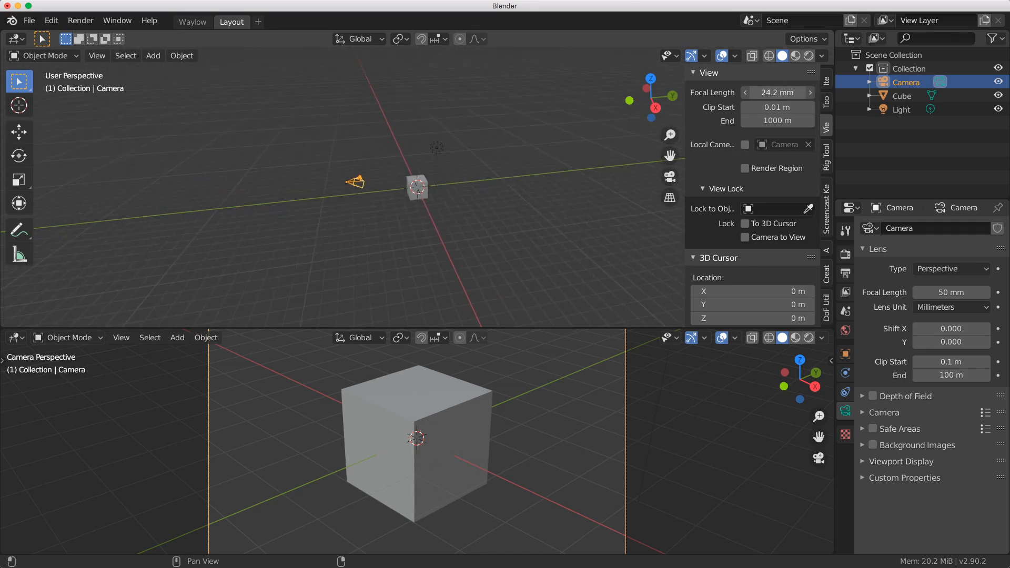
{"action": "scroll", "coordinate": [406, 190], "scroll_direction": "up", "scroll_amount": 9}
{"action": "middle_click_drag", "start_coordinate": [429, 188], "coordinate": [475, 208], "text": "shift"}
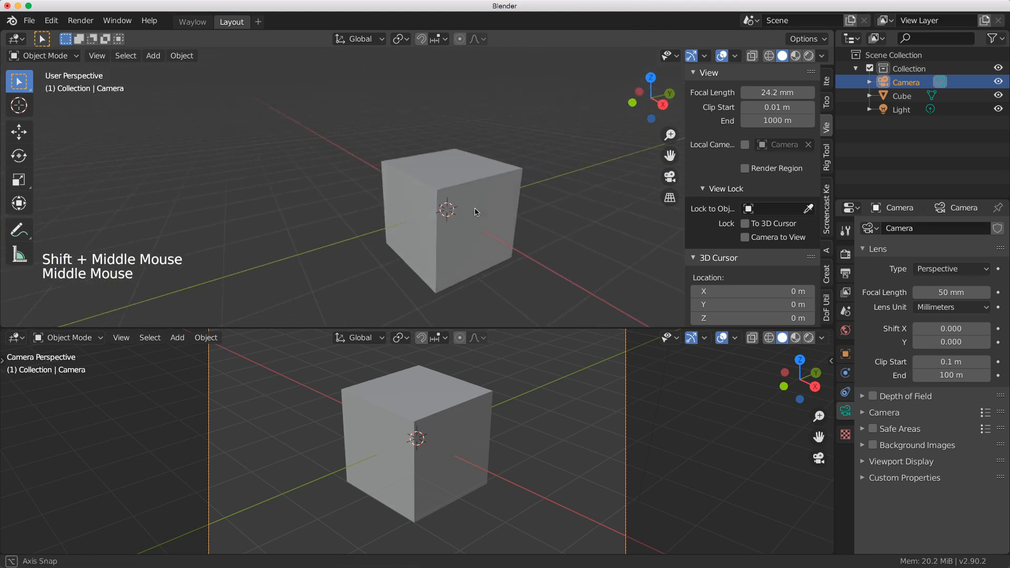
Set the upper viewport's focal length to 12 mm and inspect the cube's perspective distortion up close
{"action": "left_click", "coordinate": [773, 93]}
{"action": "type", "text": "12"}
{"action": "key", "text": "Return"}
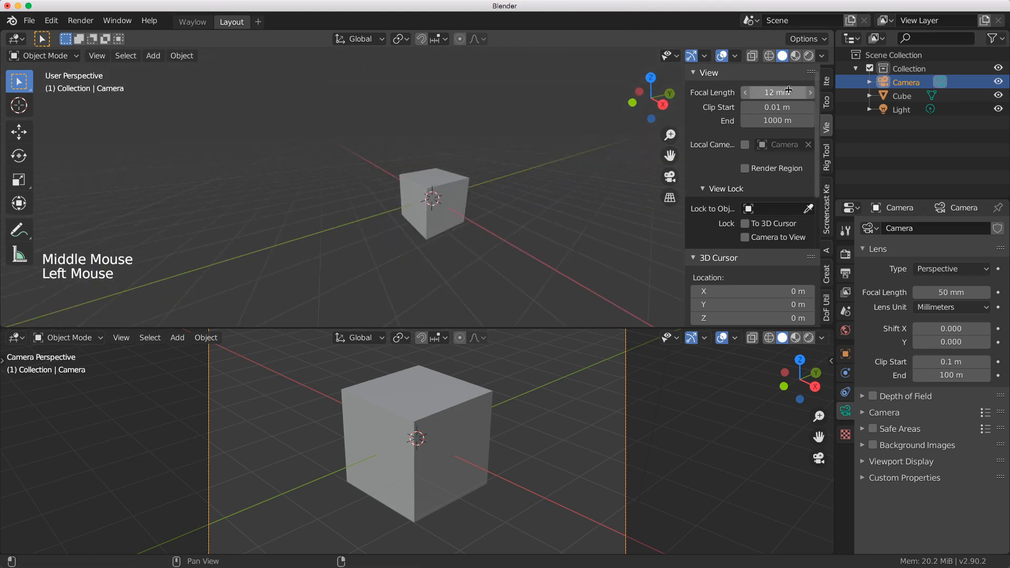
{"action": "scroll", "coordinate": [445, 194], "scroll_direction": "up", "scroll_amount": 4}
{"action": "middle_click_drag", "start_coordinate": [468, 209], "coordinate": [467, 199], "text": "shift"}
{"action": "scroll", "coordinate": [467, 207], "scroll_direction": "up", "scroll_amount": 2}
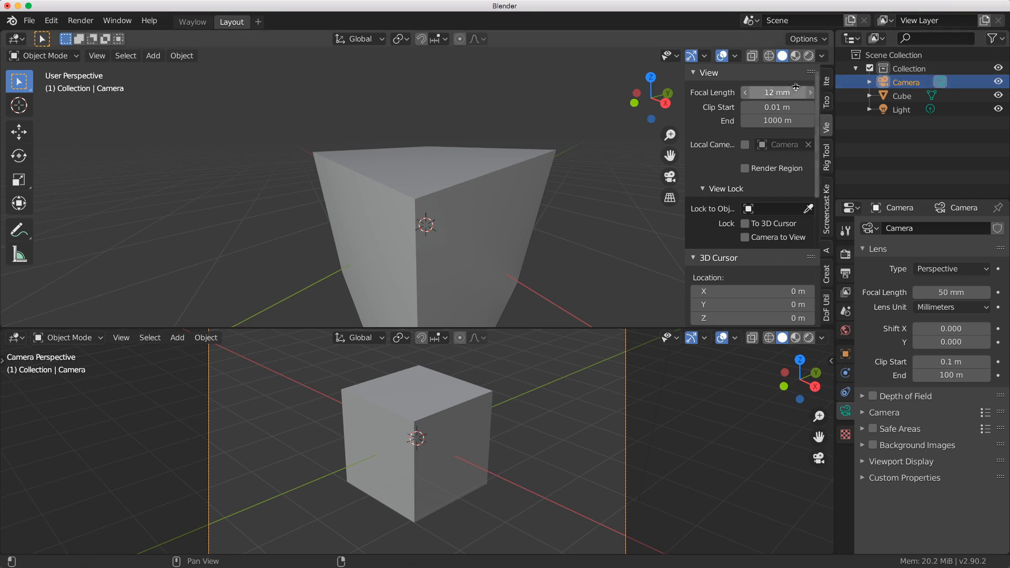
Set the upper viewport's focal length to 50 mm and reframe the cube
{"action": "left_click", "coordinate": [766, 90]}
{"action": "type", "text": "50"}
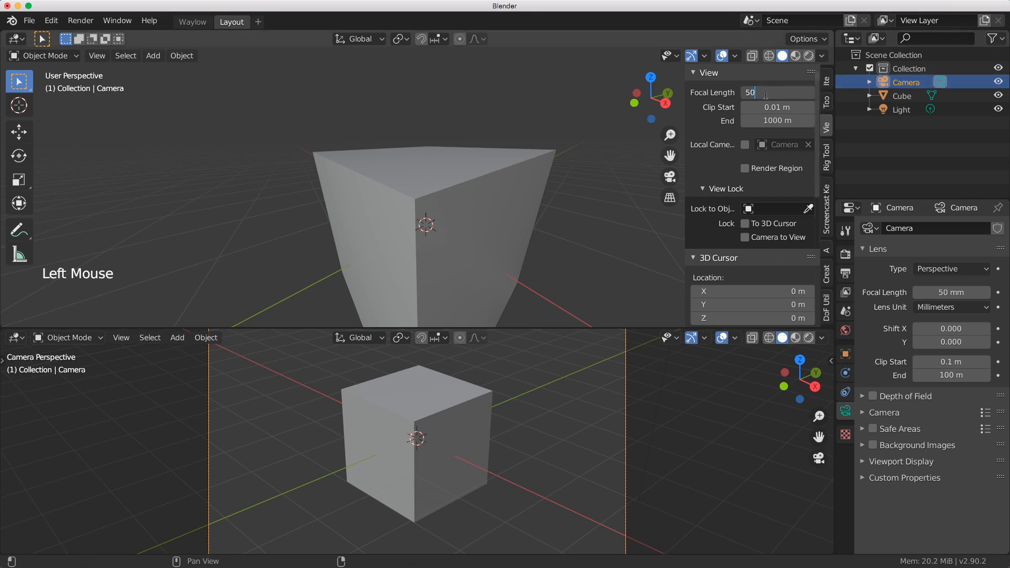
{"action": "key", "text": "Return"}
{"action": "scroll", "coordinate": [514, 189], "scroll_direction": "down", "scroll_amount": 7}
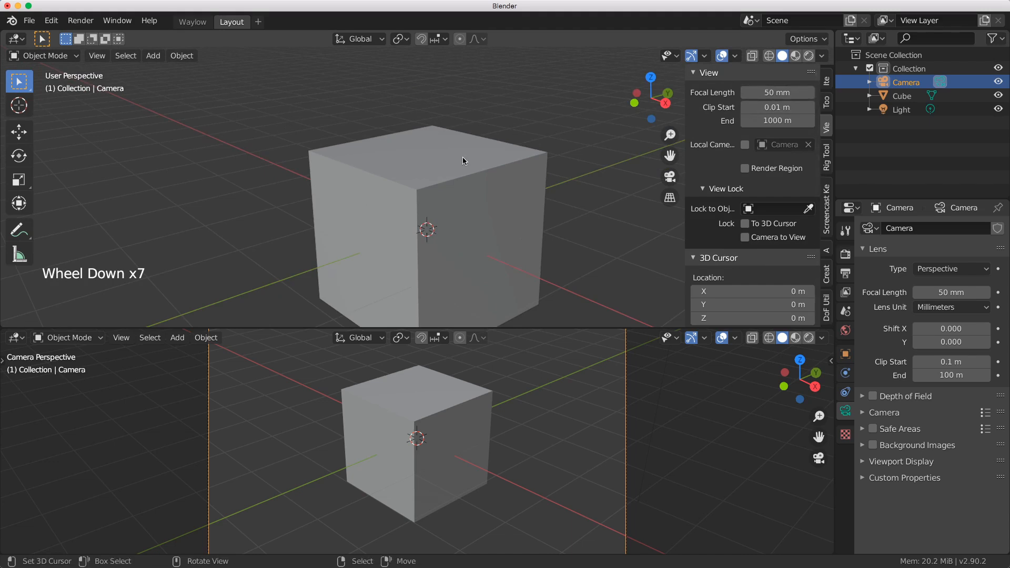
{"action": "middle_click_drag", "start_coordinate": [463, 153], "coordinate": [437, 205]}
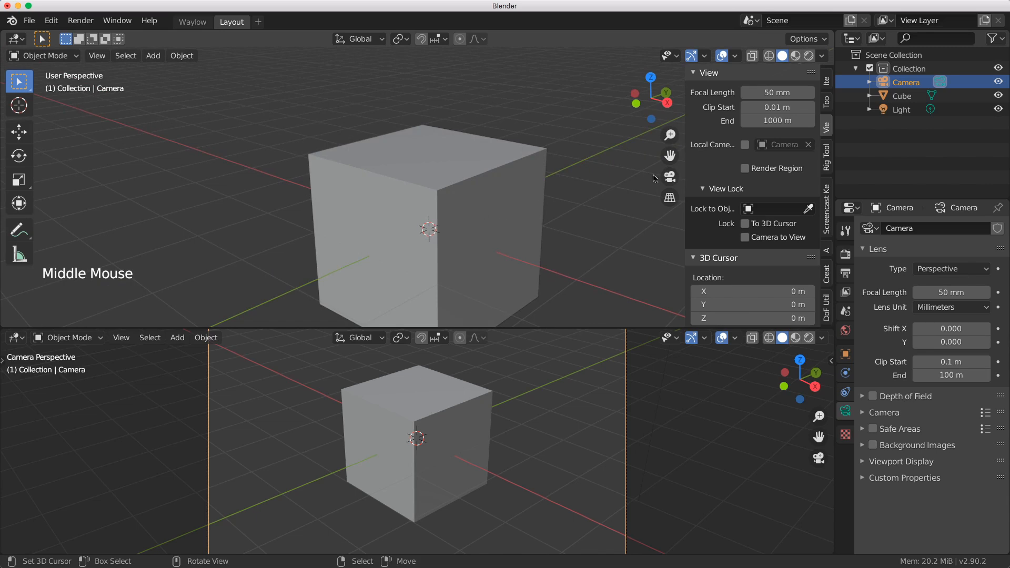
Leave the camera view in the lower viewport and show that viewport's View settings
{"action": "middle_click_drag", "start_coordinate": [636, 388], "coordinate": [594, 406]}
{"action": "key", "text": "n"}
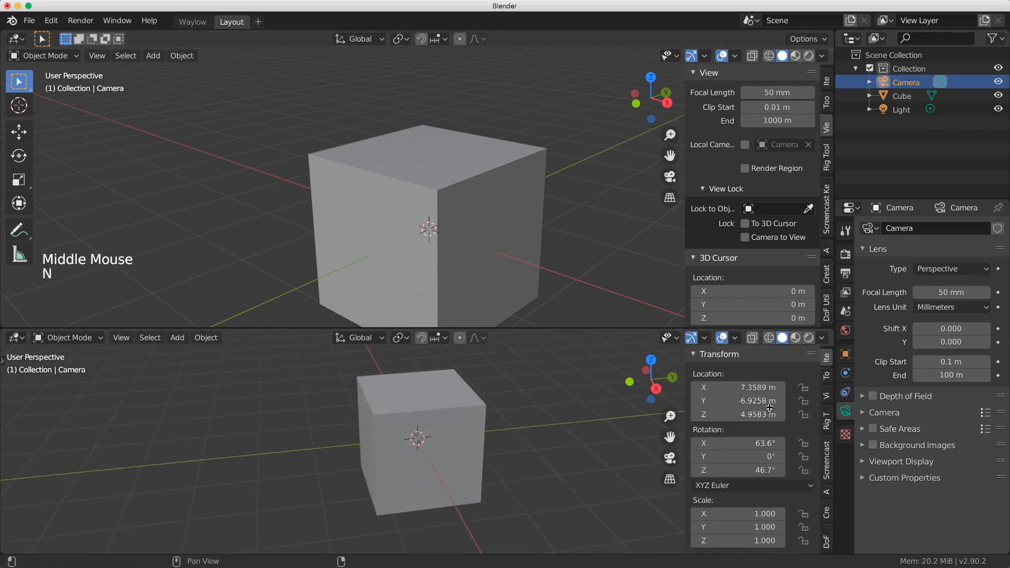
{"action": "left_click", "coordinate": [827, 396]}
Try a 30 mm focal length in the lower viewport, undo it and return to the camera view
{"action": "double_click", "coordinate": [774, 374]}
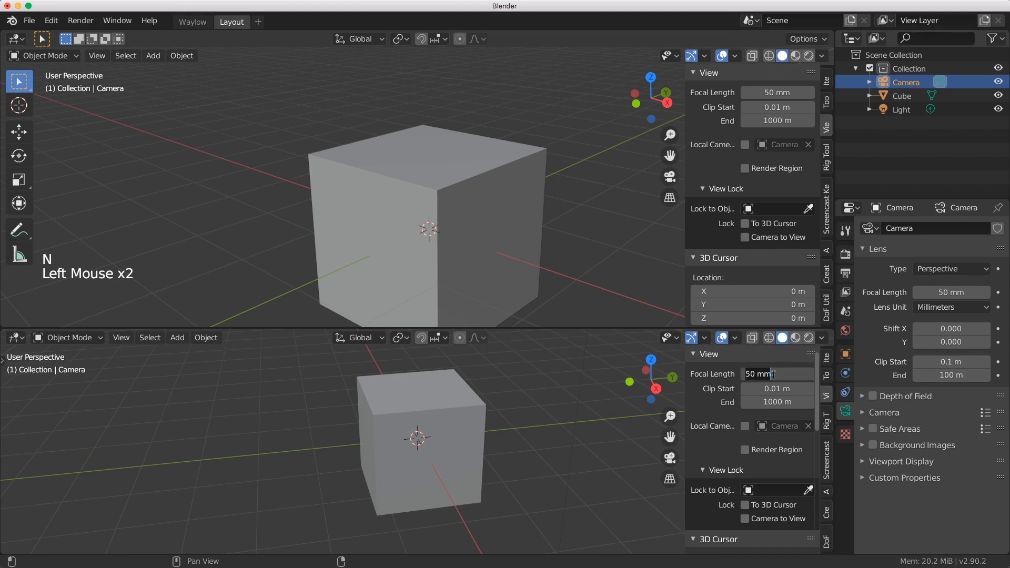
{"action": "type", "text": "30"}
{"action": "key", "text": "Return"}
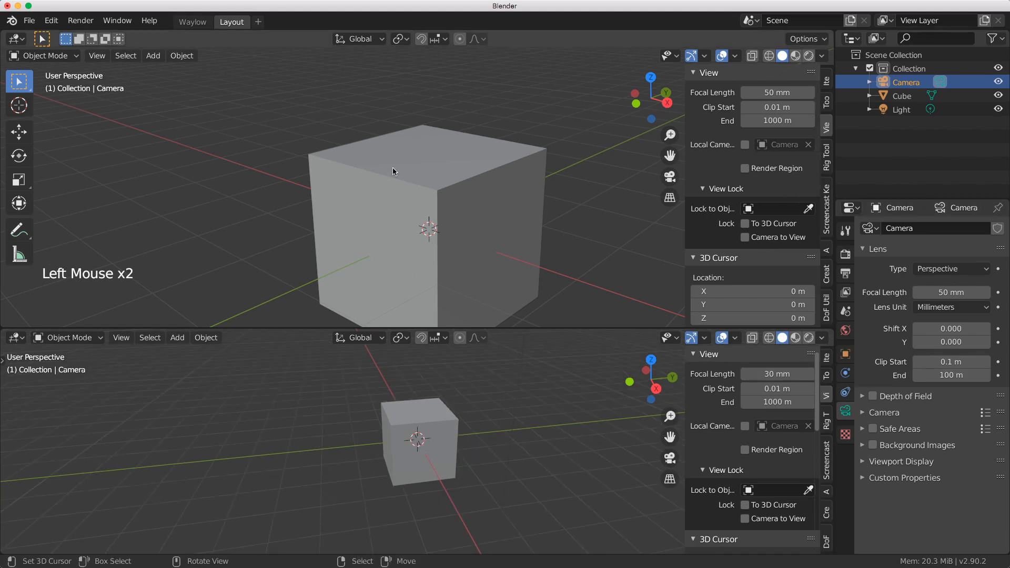
{"action": "key", "text": "ctrl+z"}
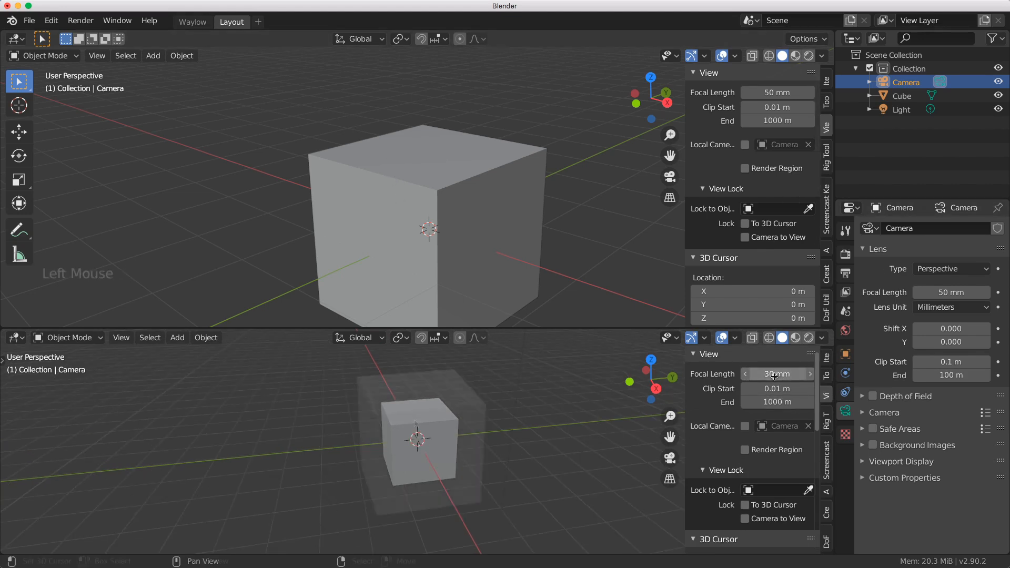
{"action": "left_click", "coordinate": [670, 458]}
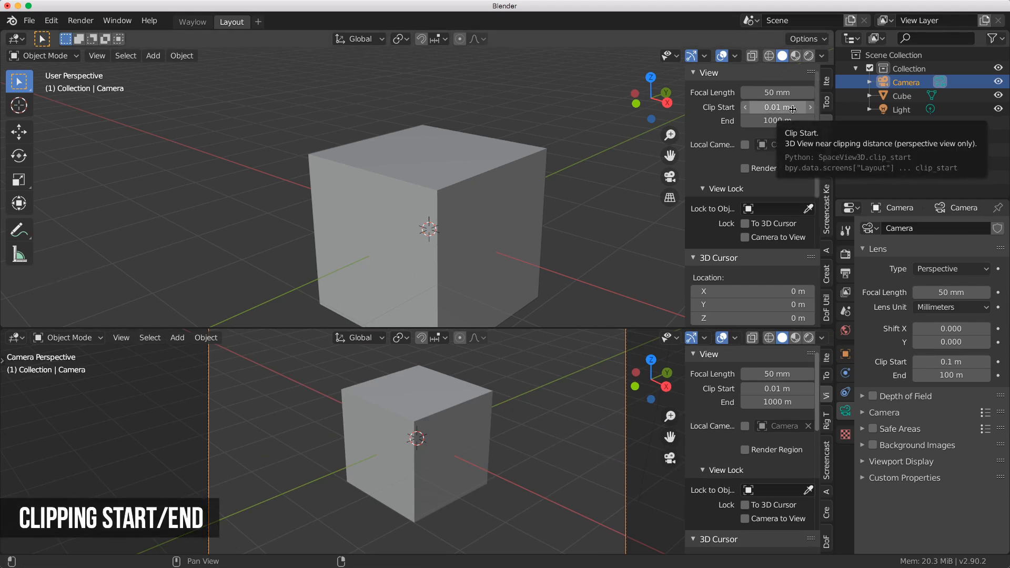
Raise the upper viewport's Clip Start to about 6.01 m so the cube's near corner is cut away
{"action": "left_click_drag", "start_coordinate": [760, 107], "coordinate": [821, 108]}
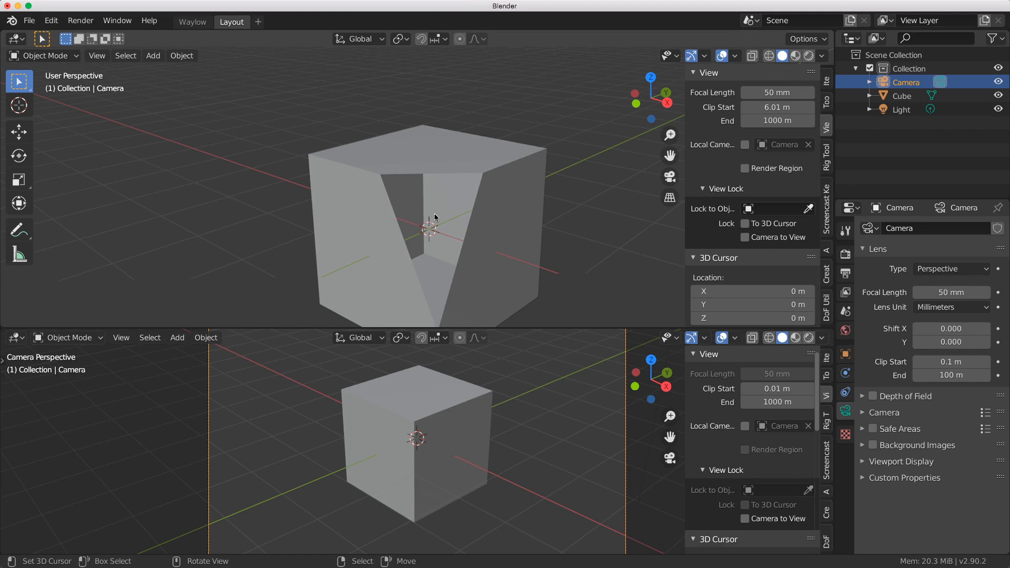
{"action": "left_click", "coordinate": [766, 109]}
{"action": "key", "text": "Escape"}
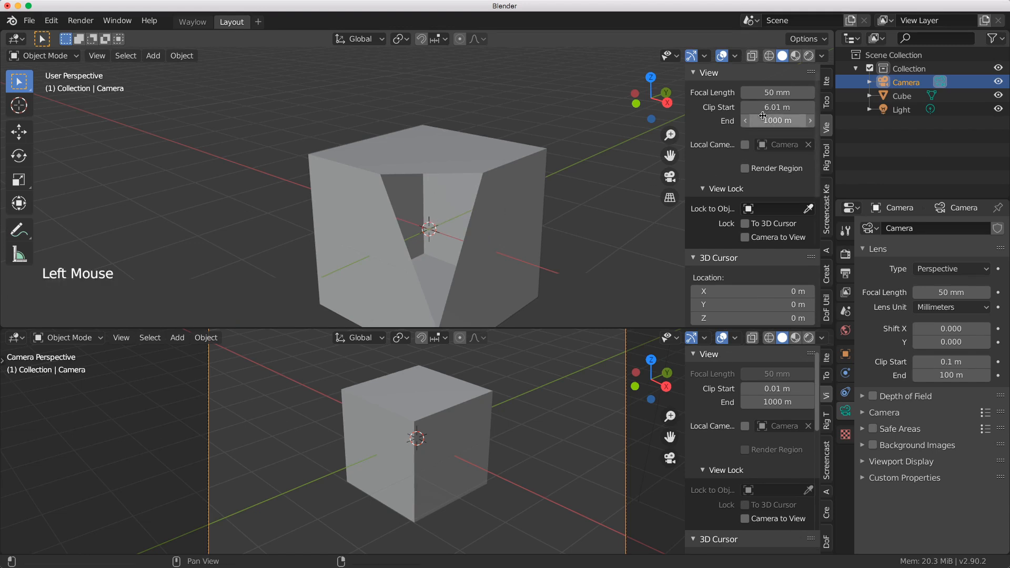
Set the upper viewport's Clip Start to 0.01 m
{"action": "key", "text": "super+z"}
{"action": "double_click", "coordinate": [778, 107]}
{"action": "key", "text": "Return"}
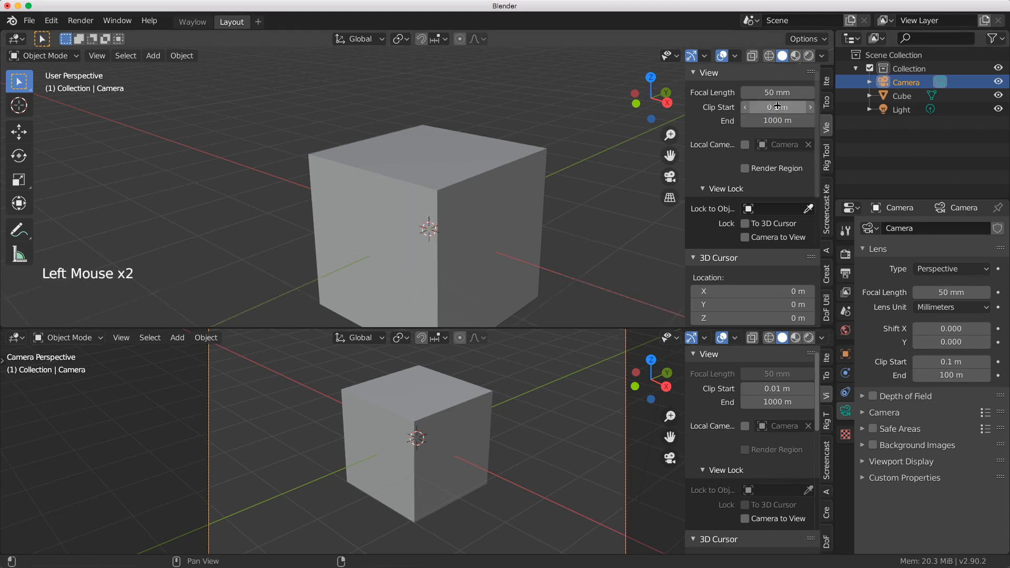
{"action": "left_click", "coordinate": [771, 108]}
{"action": "type", "text": ".01"}
{"action": "key", "text": "Return"}
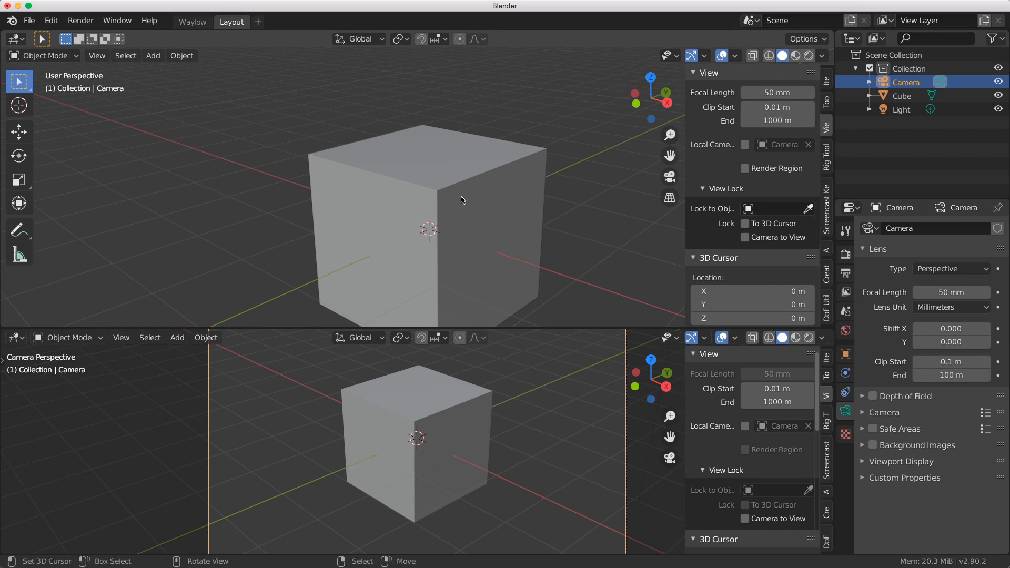
Try clip End distances of 10 m and about 18.3 m in the upper viewport
{"action": "scroll", "coordinate": [463, 197], "scroll_direction": "down", "scroll_amount": 4}
{"action": "middle_click_drag", "start_coordinate": [463, 198], "coordinate": [460, 169]}
{"action": "left_click_drag", "start_coordinate": [778, 121], "coordinate": [747, 120]}
{"action": "left_click", "coordinate": [772, 120]}
{"action": "double_click", "coordinate": [772, 121]}
{"action": "type", "text": "10"}
{"action": "left_click", "coordinate": [761, 140]}
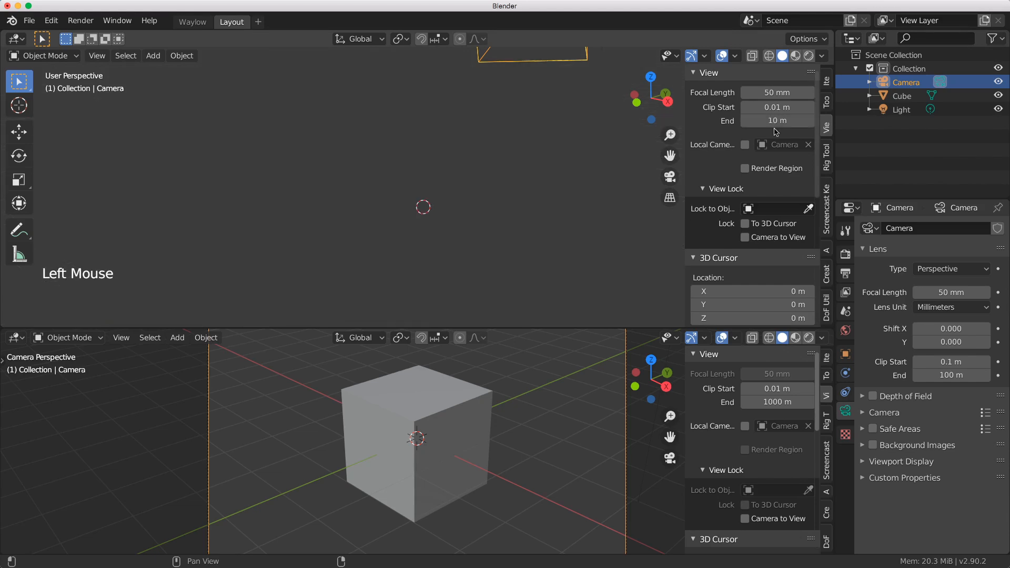
{"action": "left_click_drag", "start_coordinate": [778, 121], "coordinate": [803, 121]}
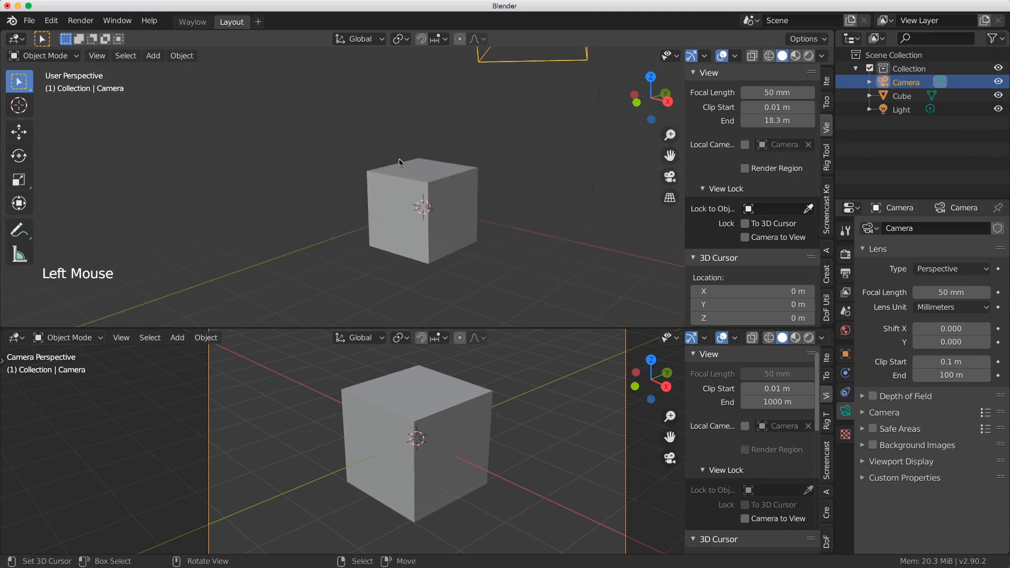
Set the upper viewport's clip End to 1000 m
{"action": "left_click", "coordinate": [772, 120]}
{"action": "type", "text": "1000"}
{"action": "key", "text": "Return"}
Set the camera object's own lens clip End to 1000 m
{"action": "middle_click_drag", "start_coordinate": [425, 220], "coordinate": [325, 178]}
{"action": "scroll", "coordinate": [421, 208], "scroll_direction": "down", "scroll_amount": 3}
{"action": "right_click", "coordinate": [325, 178]}
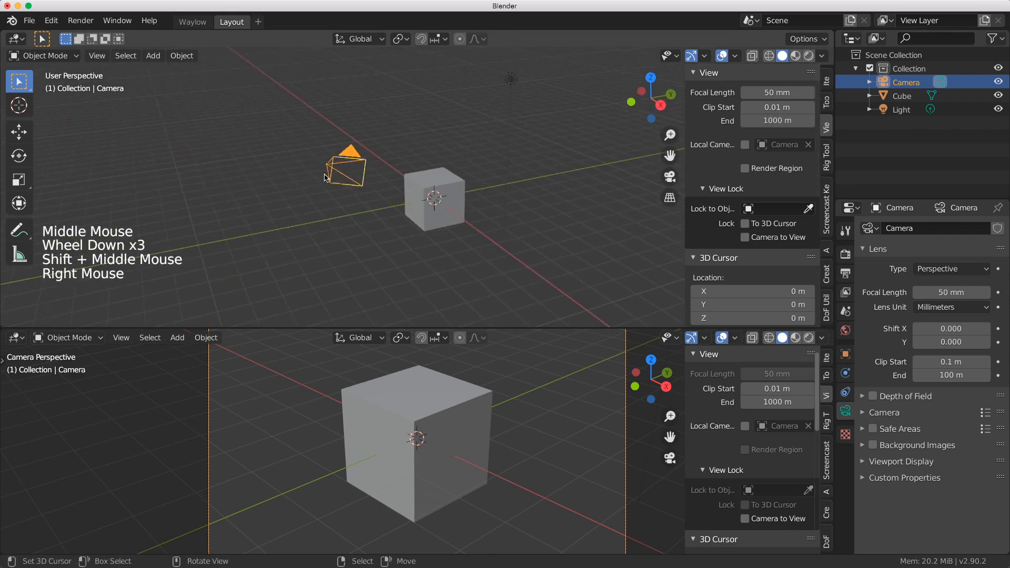
{"action": "left_click", "coordinate": [946, 375]}
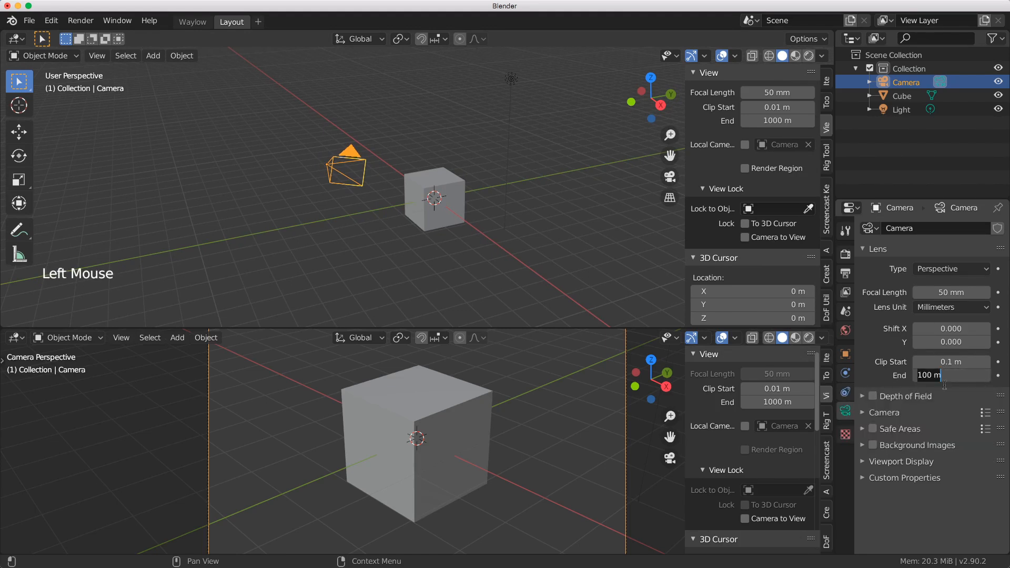
{"action": "type", "text": "100"}
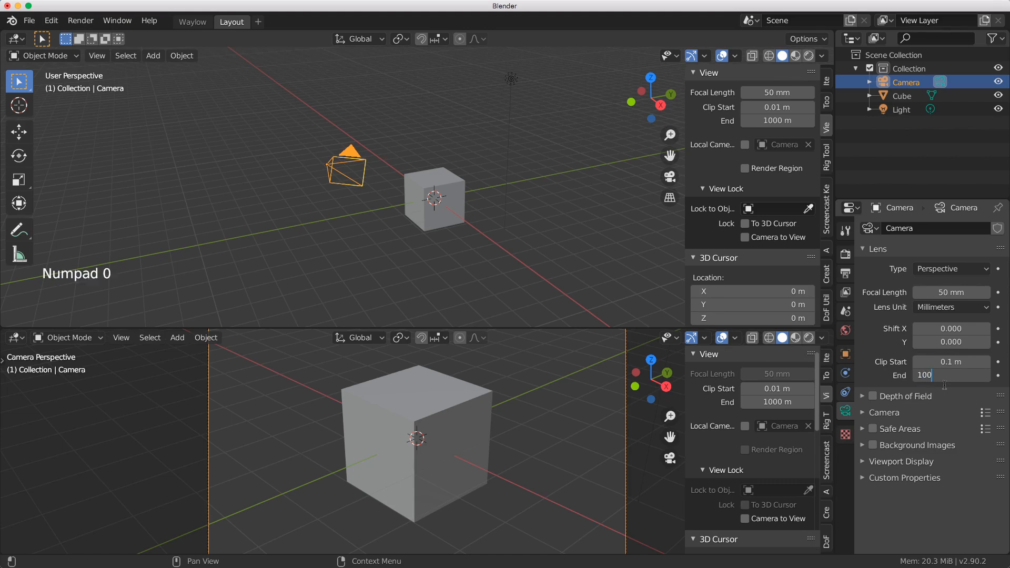
{"action": "type", "text": "0"}
{"action": "key", "text": "Return"}
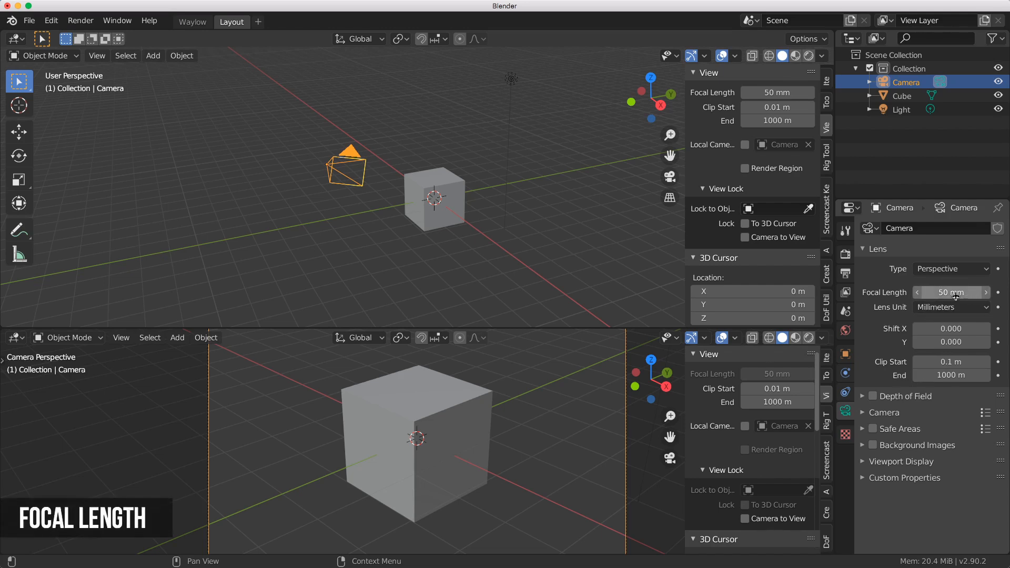
Try focal lengths of 107 mm and 101 mm on the camera and restore it to 50 mm
{"action": "left_click_drag", "start_coordinate": [933, 293], "coordinate": [954, 293]}
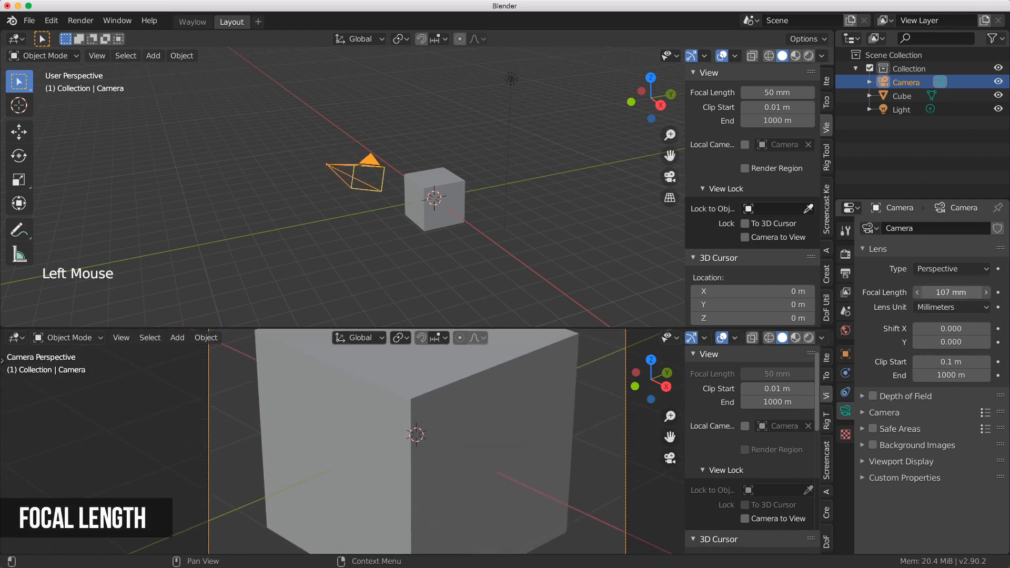
{"action": "middle_click_drag", "start_coordinate": [295, 173], "coordinate": [249, 163]}
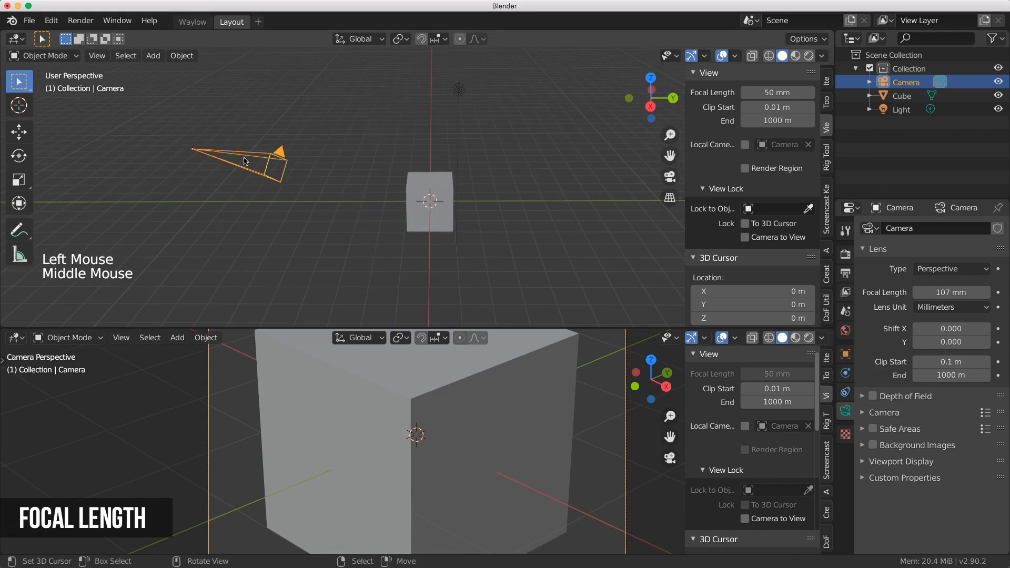
{"action": "mouse_move", "coordinate": [947, 292]}
{"action": "left_mouse_down"}
{"action": "mouse_move", "coordinate": [916, 293]}
{"action": "mouse_move", "coordinate": [945, 293]}
{"action": "left_mouse_up"}
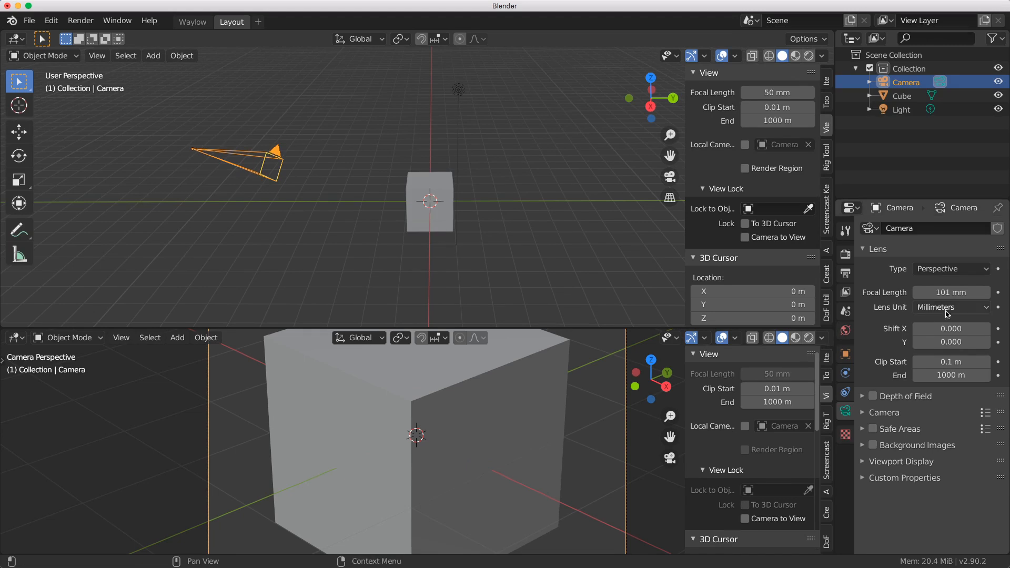
{"action": "left_click", "coordinate": [948, 293]}
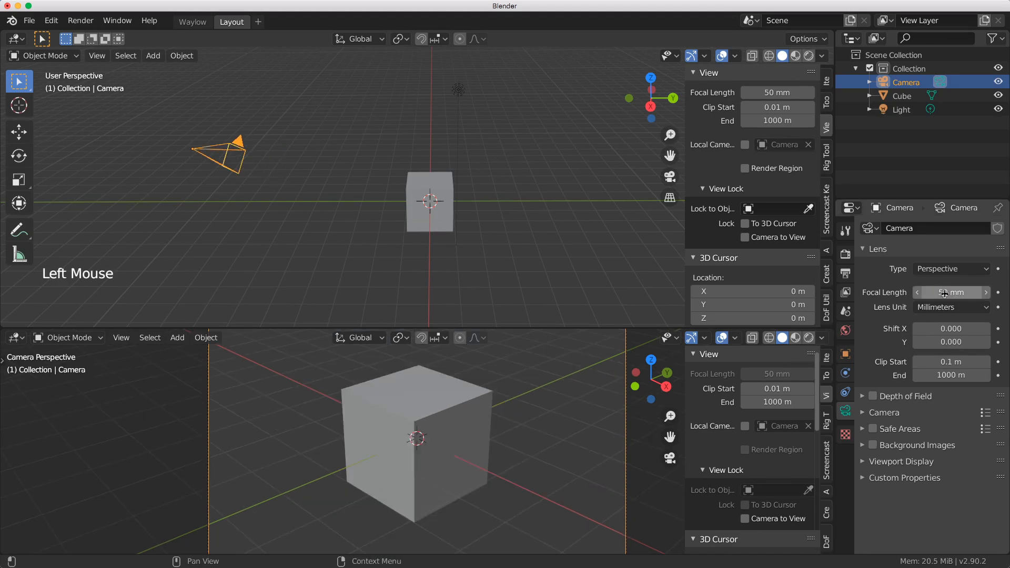
Try a camera lens shift of about 0.390 in X and 0.060 in Y, and reset both shifts to 0
{"action": "middle_click_drag", "start_coordinate": [258, 165], "coordinate": [269, 175]}
{"action": "scroll", "coordinate": [268, 176], "scroll_direction": "up", "scroll_amount": 2}
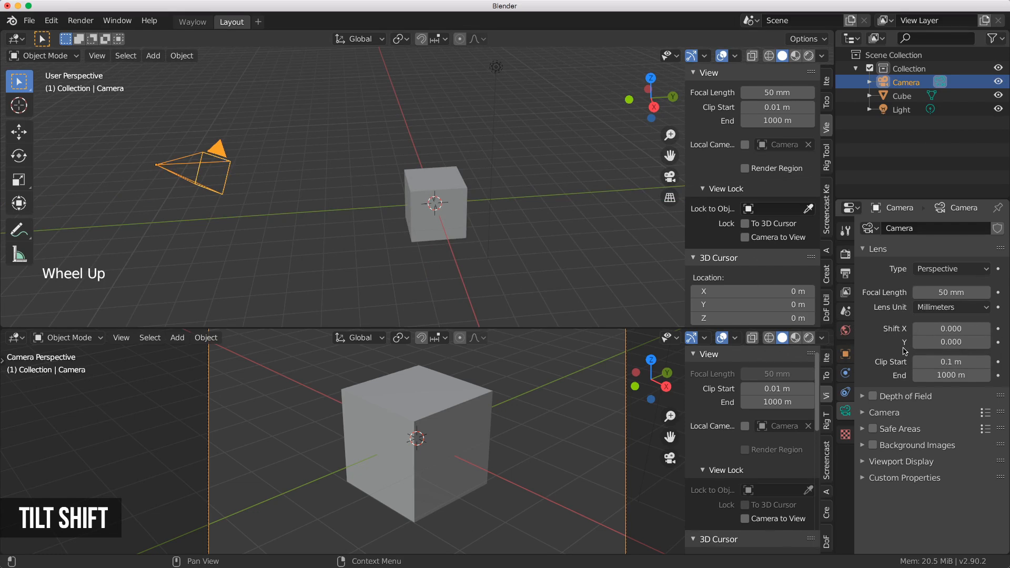
{"action": "mouse_move", "coordinate": [944, 328]}
{"action": "left_mouse_down"}
{"action": "mouse_move", "coordinate": [979, 329]}
{"action": "mouse_move", "coordinate": [918, 329]}
{"action": "mouse_move", "coordinate": [974, 328]}
{"action": "mouse_move", "coordinate": [957, 342]}
{"action": "mouse_move", "coordinate": [926, 342]}
{"action": "mouse_move", "coordinate": [942, 342]}
{"action": "left_mouse_up"}
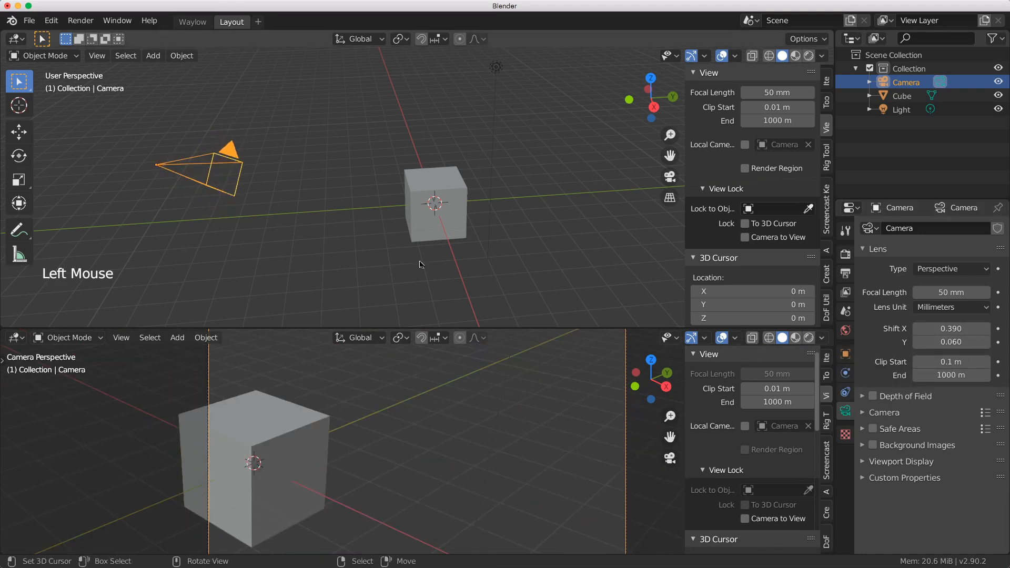
{"action": "middle_click_drag", "start_coordinate": [400, 227], "coordinate": [338, 219]}
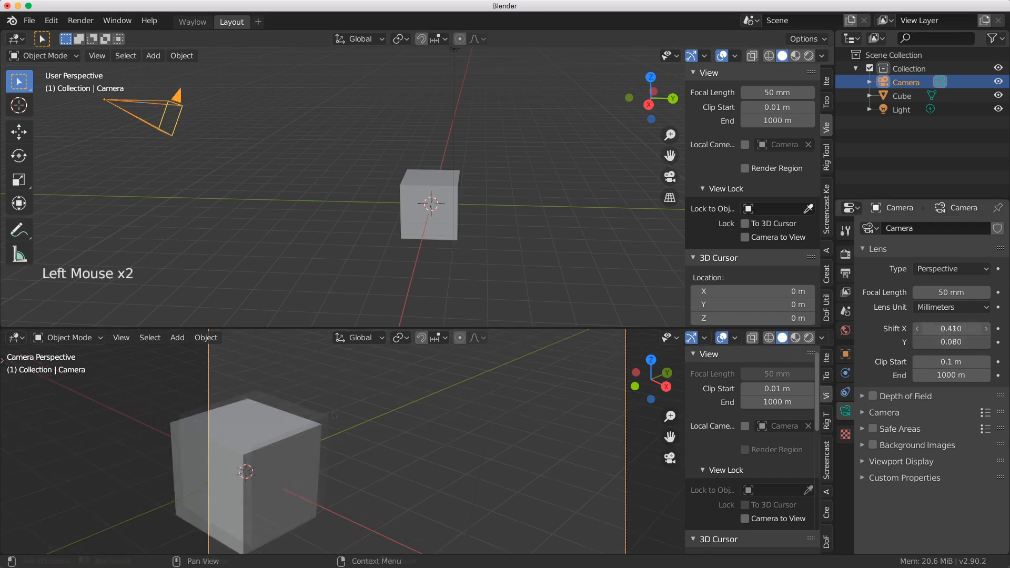
{"action": "left_click_drag", "start_coordinate": [951, 328], "coordinate": [951, 342]}
{"action": "type", "text": "00"}
{"action": "key", "text": "Return"}
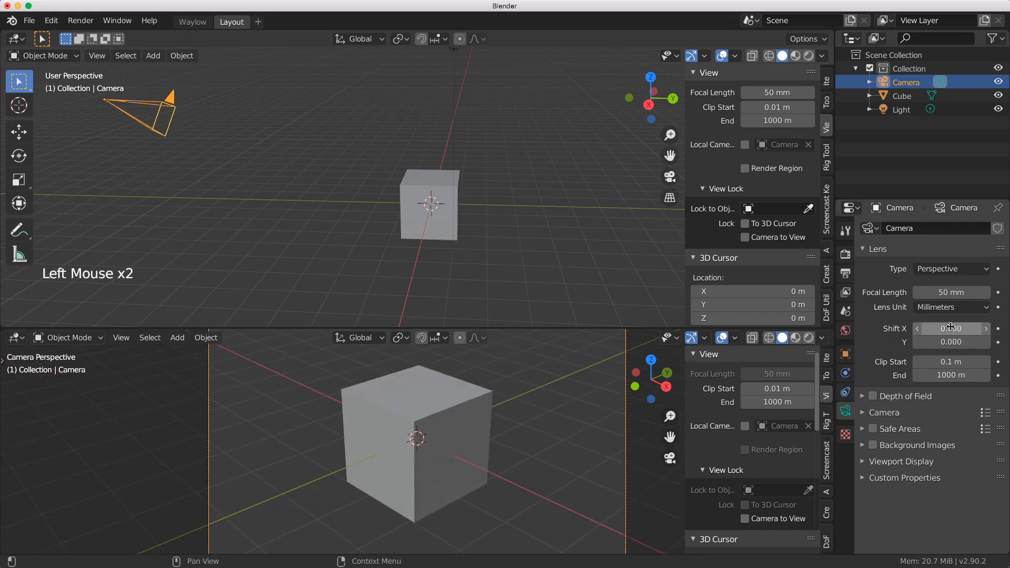
Change the camera's lens type to Orthographic and compare its frame with the cube in the upper viewport
{"action": "scroll", "coordinate": [412, 192], "scroll_direction": "down", "scroll_amount": 2}
{"action": "middle_click_drag", "start_coordinate": [400, 194], "coordinate": [412, 189]}
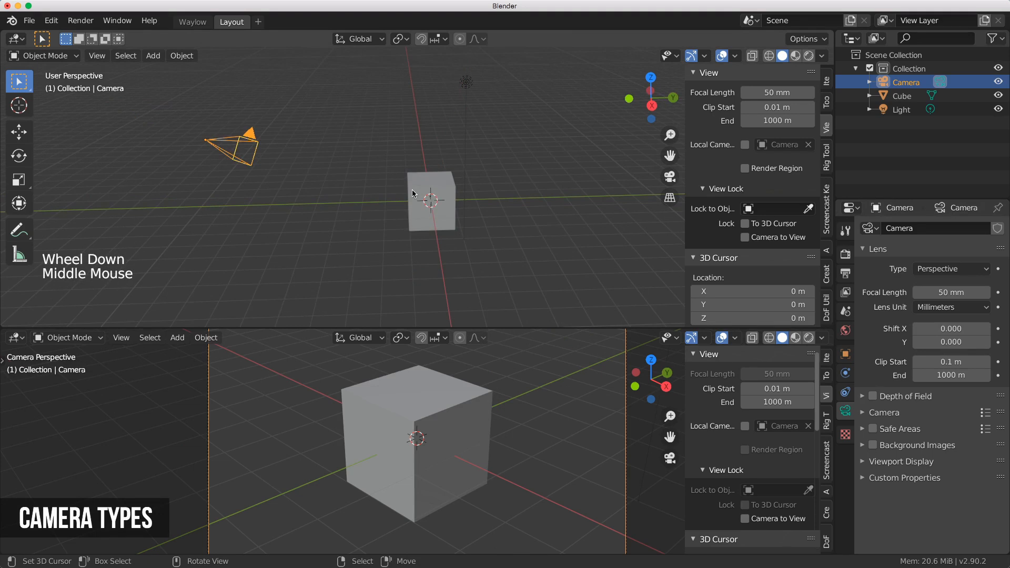
{"action": "left_click", "coordinate": [942, 270]}
{"action": "left_click", "coordinate": [933, 299]}
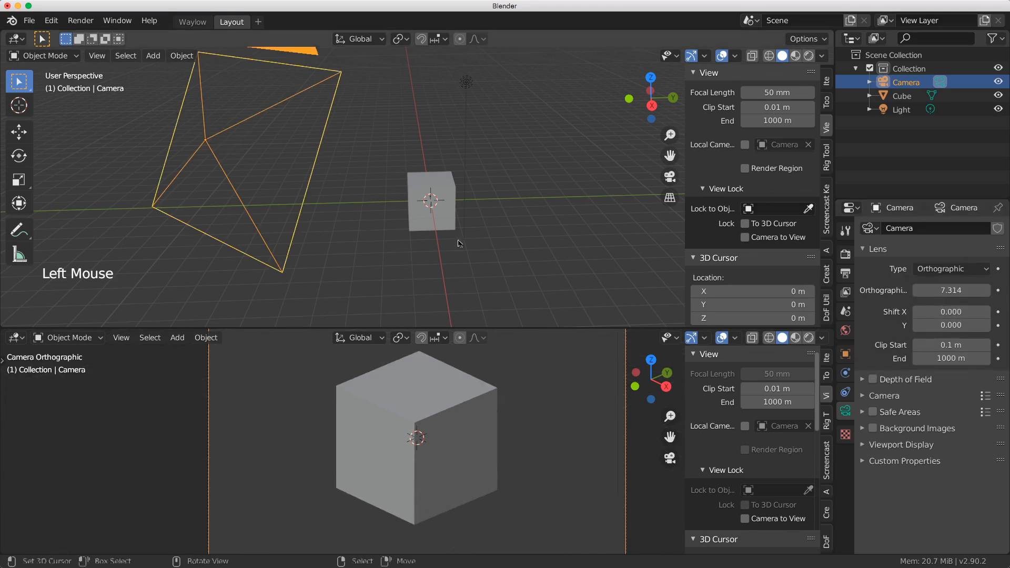
{"action": "scroll", "coordinate": [365, 204], "scroll_direction": "down", "scroll_amount": 4}
{"action": "middle_click_drag", "start_coordinate": [365, 204], "coordinate": [315, 179]}
{"action": "scroll", "coordinate": [331, 185], "scroll_direction": "up", "scroll_amount": 1}
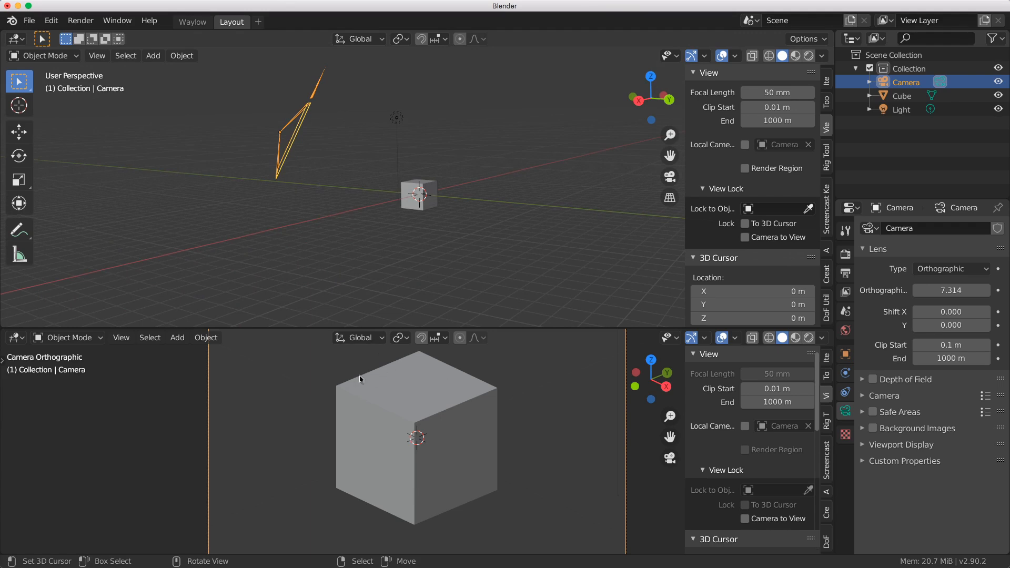
Duplicate the cube from the top view and place the copy behind the original as seen from the camera
{"action": "right_click", "coordinate": [420, 417]}
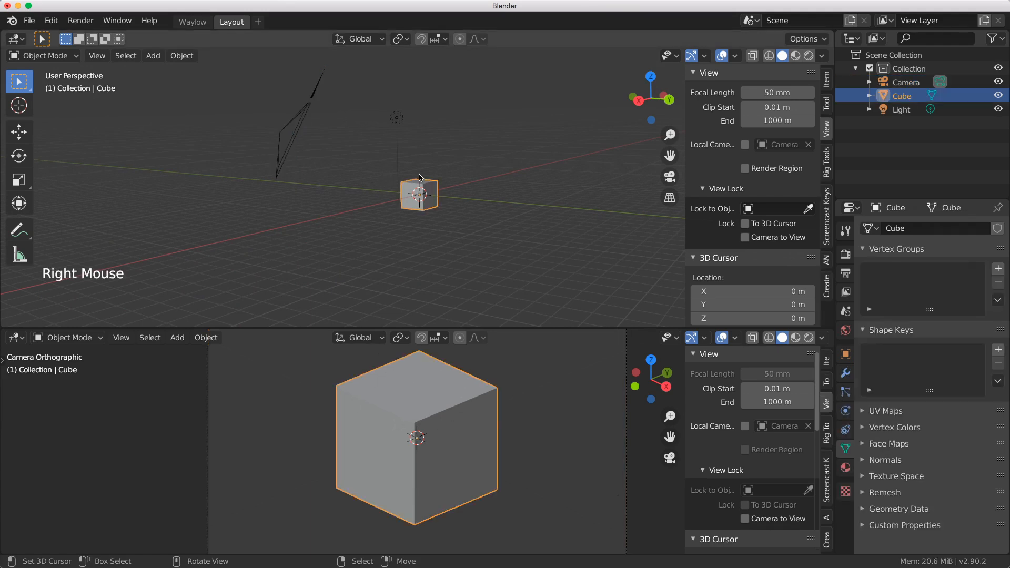
{"action": "key", "text": "KP_7"}
{"action": "scroll", "coordinate": [406, 142], "scroll_direction": "down", "scroll_amount": 4}
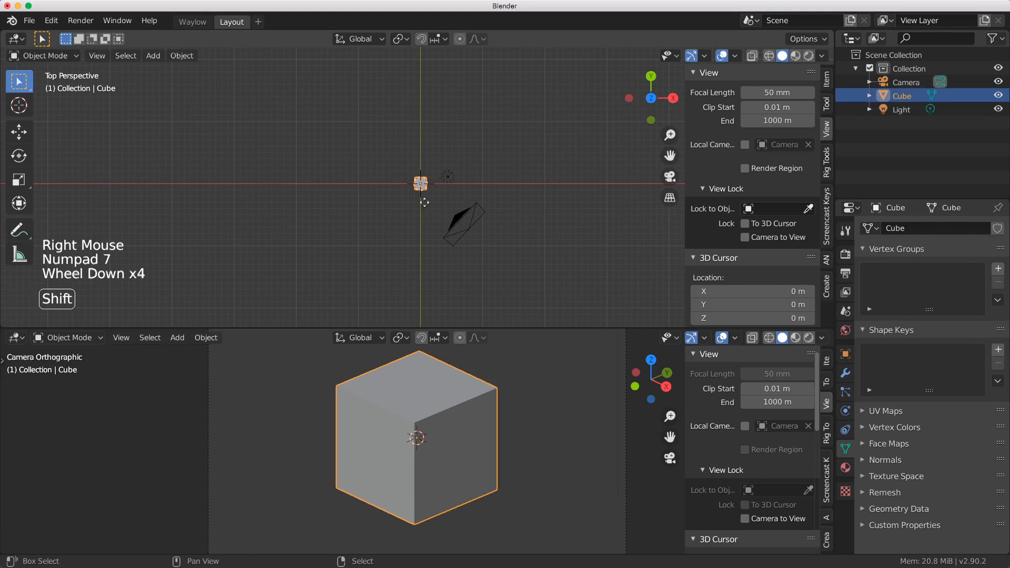
{"action": "key", "text": "shift+d"}
{"action": "left_click", "coordinate": [387, 158]}
Move and rotate the camera so that it faces both cubes
{"action": "middle_click_drag", "start_coordinate": [387, 158], "coordinate": [467, 200]}
{"action": "right_click", "coordinate": [402, 191]}
{"action": "key", "text": "g"}
{"action": "left_click", "coordinate": [440, 219]}
{"action": "key", "text": "r"}
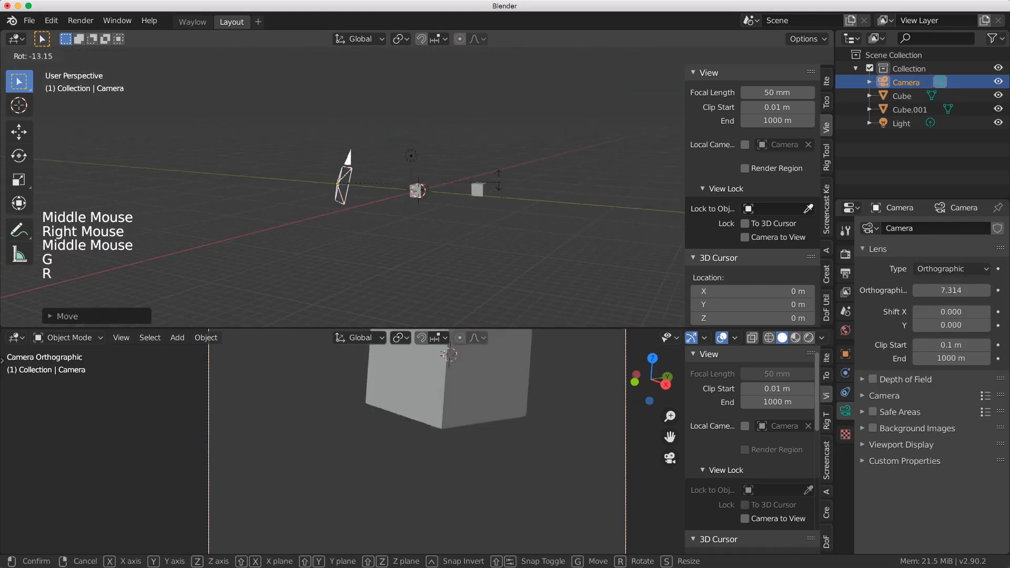
{"action": "left_click", "coordinate": [448, 232]}
Reposition the camera slightly so both cubes fit fully inside the camera frame
{"action": "scroll", "coordinate": [447, 232], "scroll_direction": "down", "scroll_amount": 1}
{"action": "scroll", "coordinate": [504, 393], "scroll_direction": "down", "scroll_amount": 3}
{"action": "middle_click_drag", "start_coordinate": [505, 393], "coordinate": [501, 388]}
{"action": "key", "text": "KP_0"}
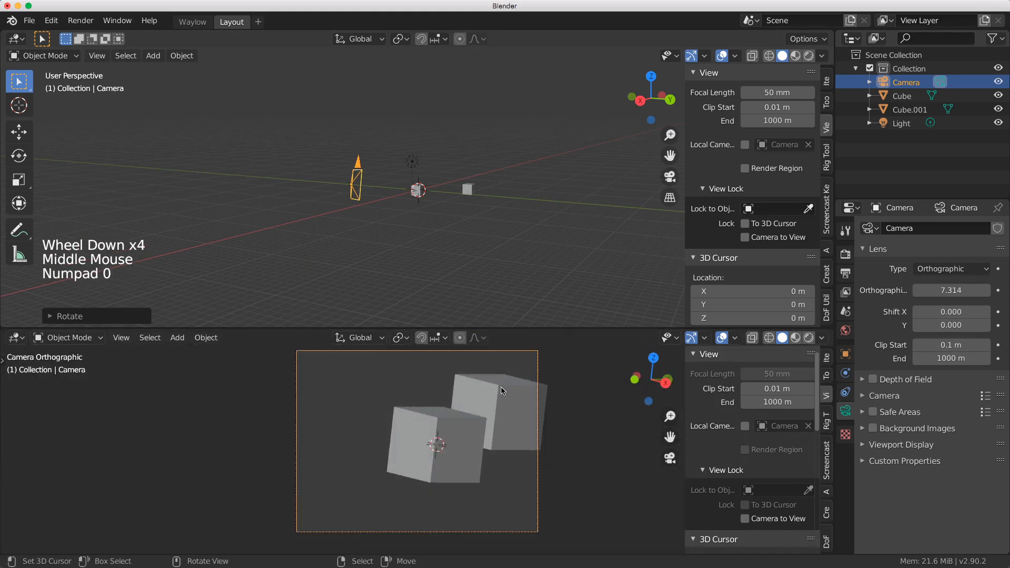
{"action": "key", "text": "g"}
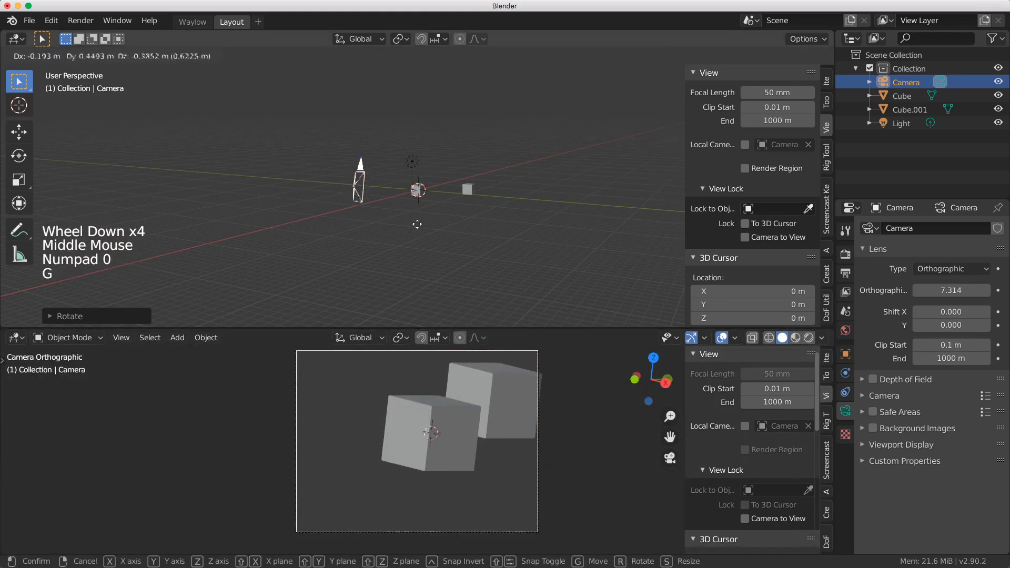
{"action": "left_click", "coordinate": [431, 230]}
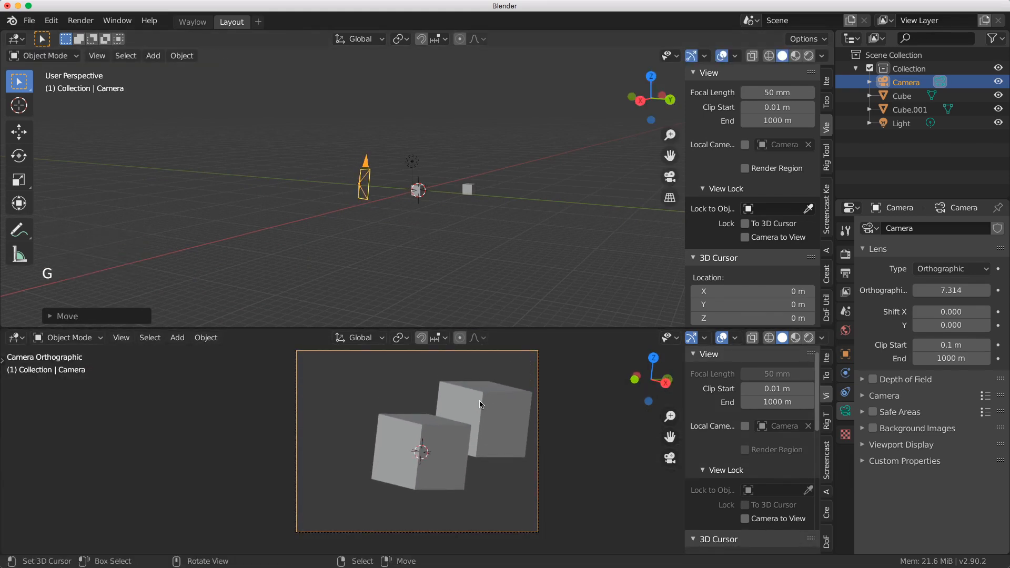
Compare the two cubes with the camera type set to Perspective and return it to Orthographic
{"action": "left_click", "coordinate": [958, 280]}
{"action": "left_click", "coordinate": [947, 293]}
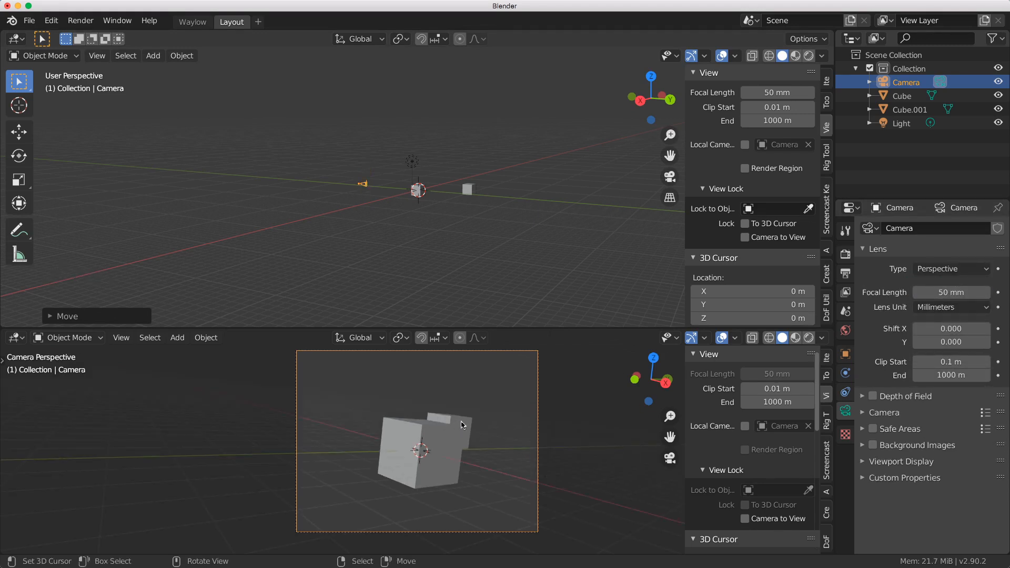
{"action": "left_click", "coordinate": [954, 269]}
{"action": "left_click", "coordinate": [956, 298]}
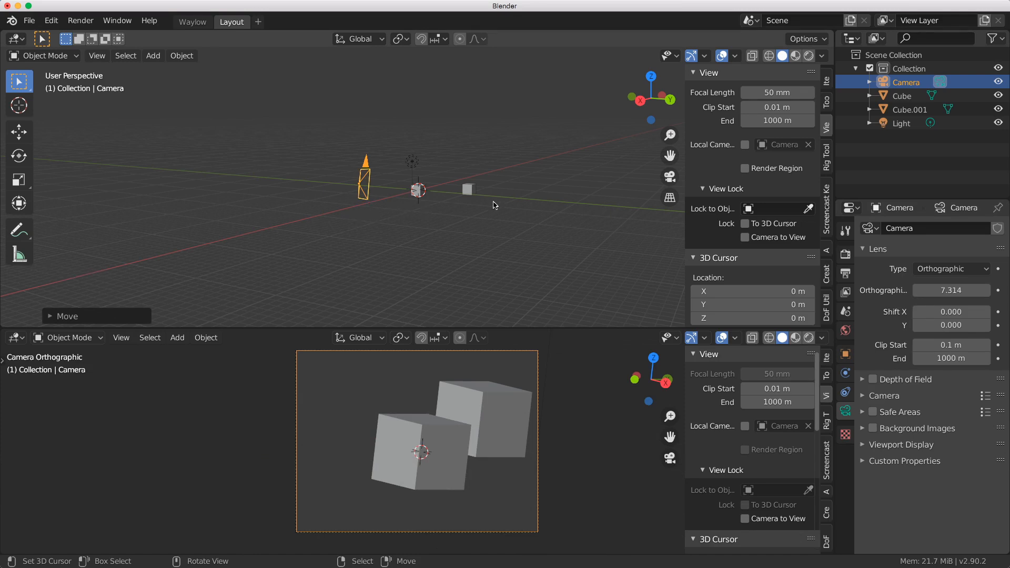
Toggle the upper viewport between perspective and orthographic projection to compare them, ending in perspective
{"action": "left_click", "coordinate": [670, 197]}
{"action": "left_click", "coordinate": [670, 197]}
{"action": "left_click", "coordinate": [670, 198]}
{"action": "mouse_move", "coordinate": [442, 226]}
{"action": "middle_mouse_down"}
{"action": "mouse_move", "coordinate": [421, 230]}
{"action": "mouse_move", "coordinate": [438, 232]}
{"action": "middle_mouse_up"}
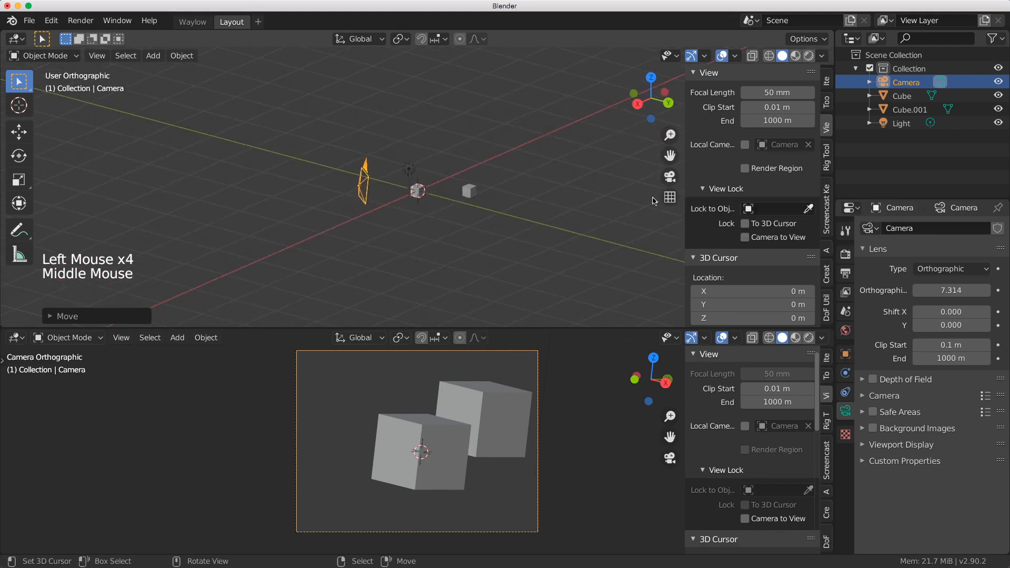
{"action": "left_click", "coordinate": [669, 198]}
{"action": "left_click", "coordinate": [670, 199]}
{"action": "left_click", "coordinate": [670, 199]}
{"action": "key", "text": "KP_5"}
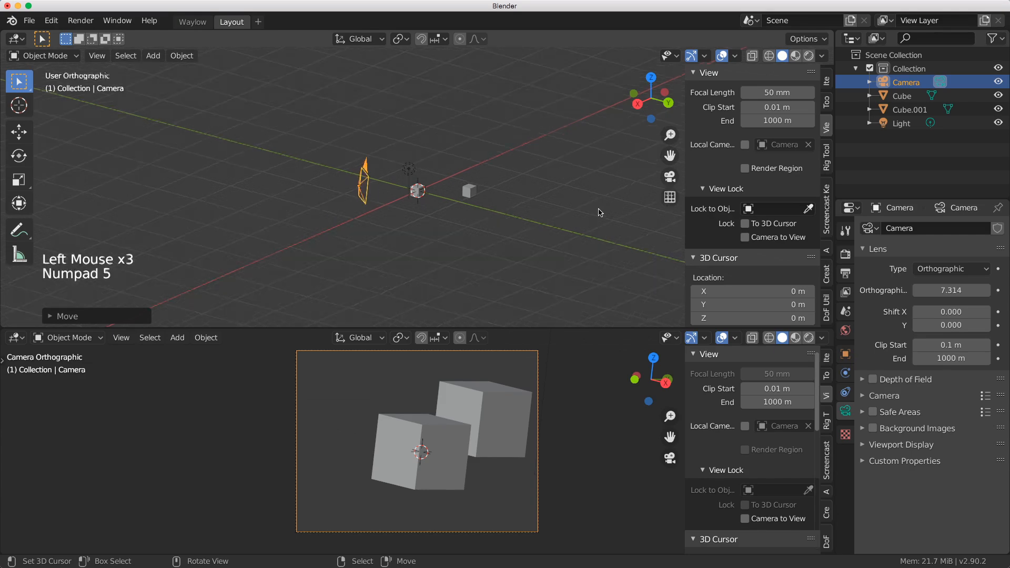
{"action": "key", "text": "KP_5"}
{"action": "key", "text": "KP_5"}
{"action": "left_click", "coordinate": [670, 198]}
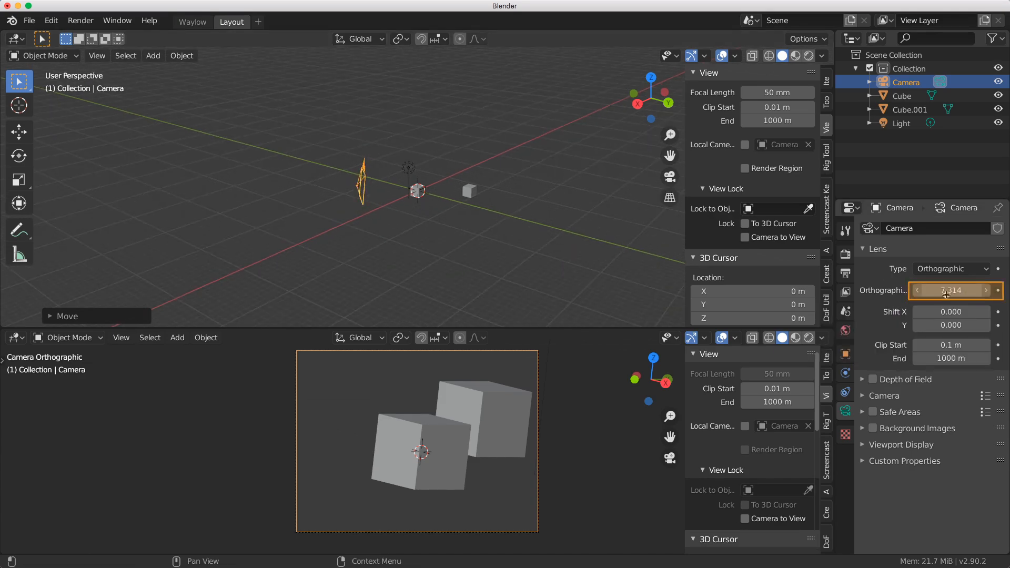
Try an orthographic scale of about 10 on the camera and set it to 4.314
{"action": "mouse_move", "coordinate": [948, 294]}
{"action": "left_mouse_down"}
{"action": "mouse_move", "coordinate": [995, 294]}
{"action": "mouse_move", "coordinate": [954, 292]}
{"action": "left_mouse_up"}
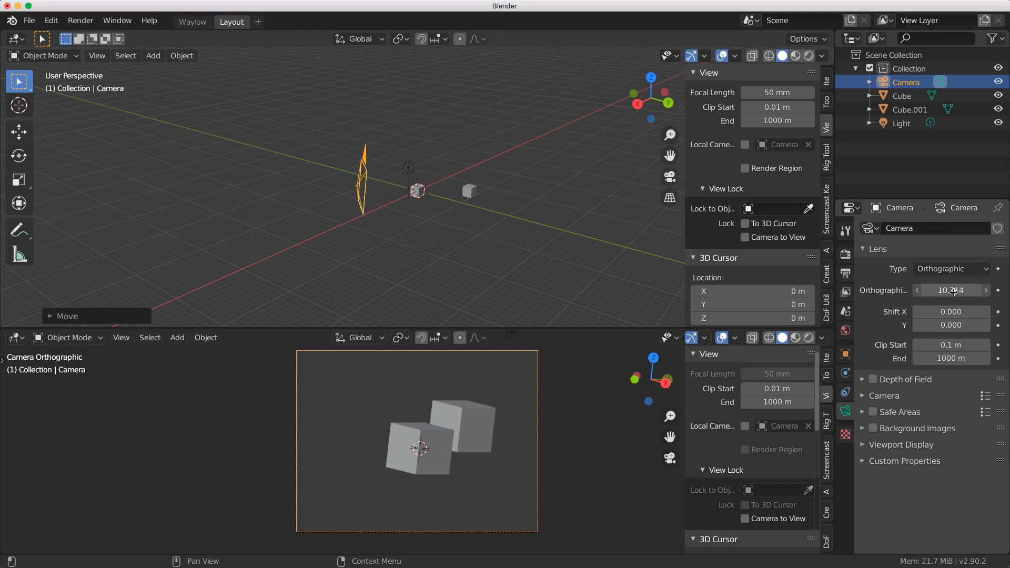
{"action": "middle_click_drag", "start_coordinate": [521, 209], "coordinate": [523, 189]}
{"action": "scroll", "coordinate": [523, 189], "scroll_direction": "up", "scroll_amount": 5}
{"action": "middle_click_drag", "start_coordinate": [304, 182], "coordinate": [339, 196]}
{"action": "mouse_move", "coordinate": [926, 290]}
{"action": "left_mouse_down"}
{"action": "mouse_move", "coordinate": [941, 291]}
{"action": "mouse_move", "coordinate": [919, 291]}
{"action": "left_mouse_up"}
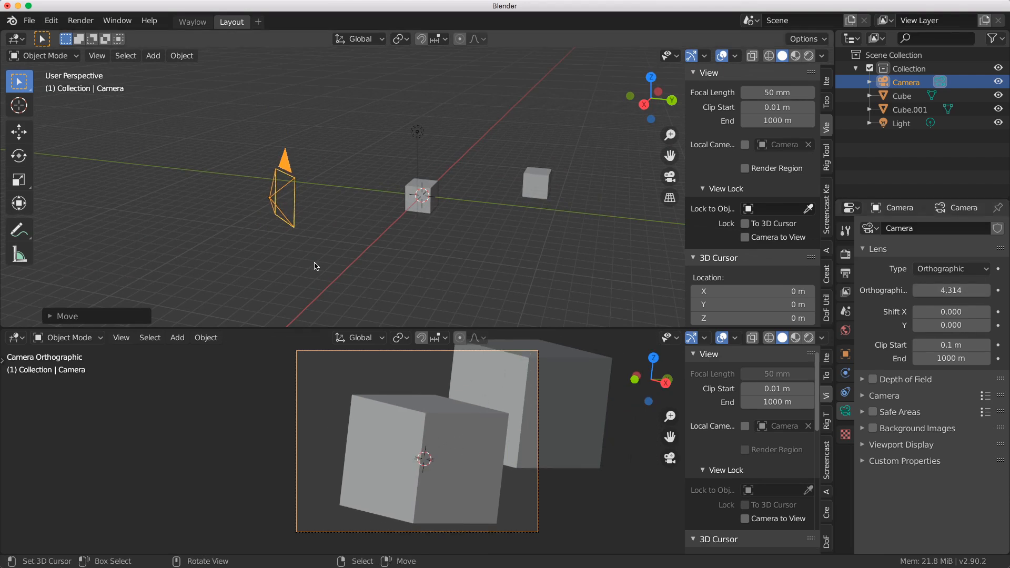
Move the camera toward the cubes along its local Z axis using the Move gizmo in Local orientation
{"action": "key", "text": "grave"}
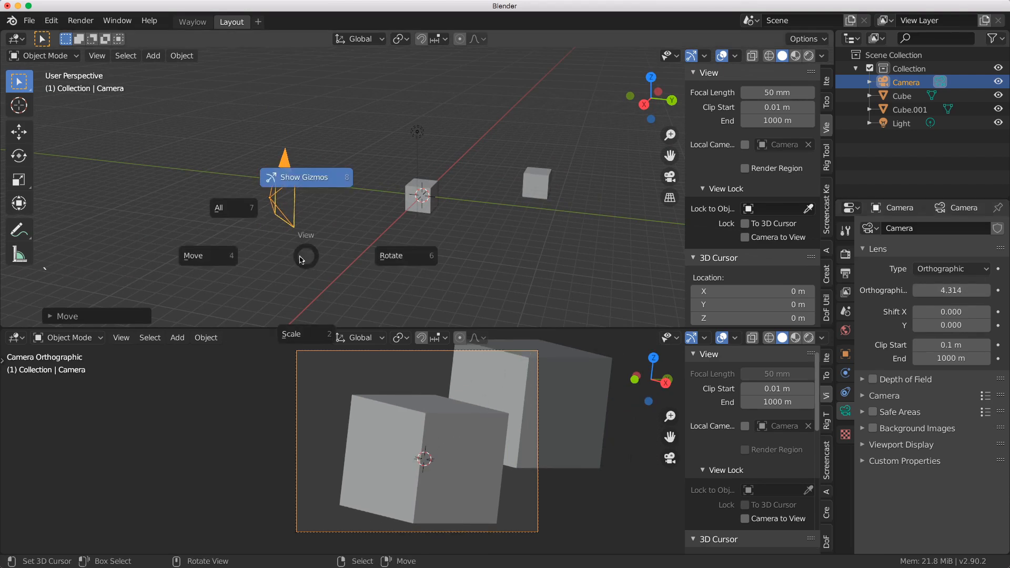
{"action": "left_click", "coordinate": [216, 265]}
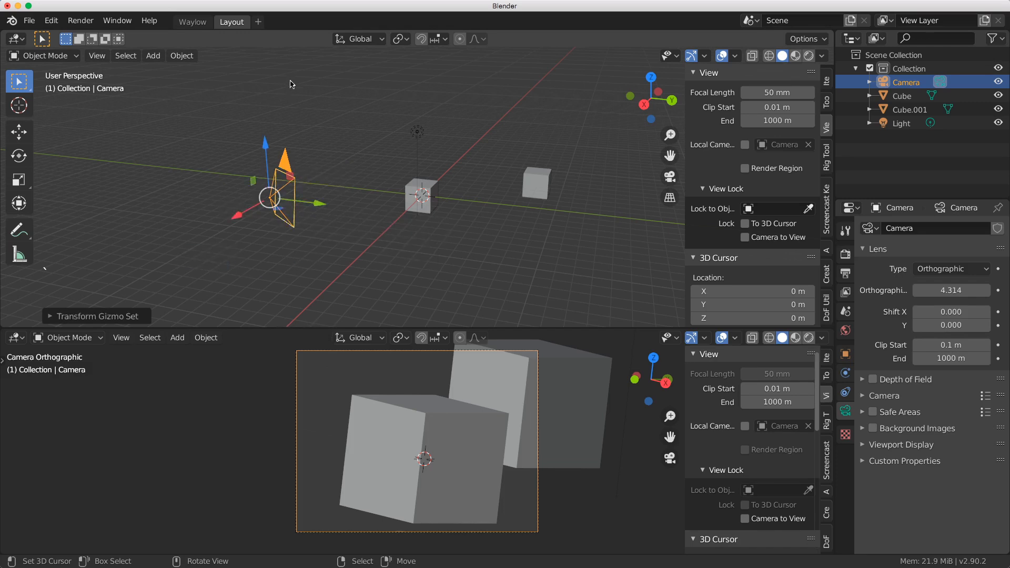
{"action": "left_click", "coordinate": [360, 39]}
{"action": "left_click", "coordinate": [352, 97]}
{"action": "left_click_drag", "start_coordinate": [218, 205], "coordinate": [243, 227]}
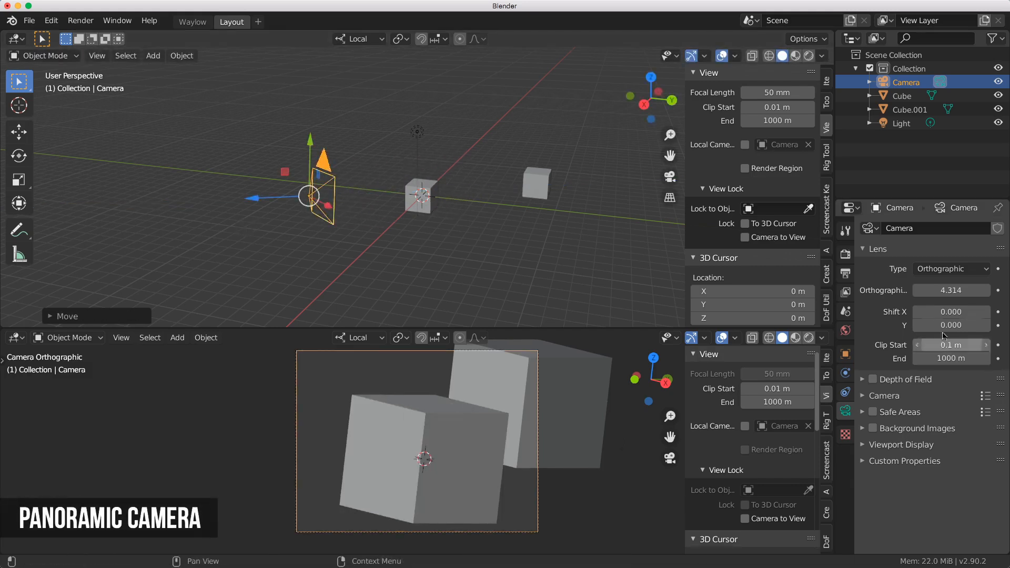
Change the camera's lens type to Panoramic
{"action": "left_click", "coordinate": [954, 269]}
{"action": "left_click", "coordinate": [929, 315]}
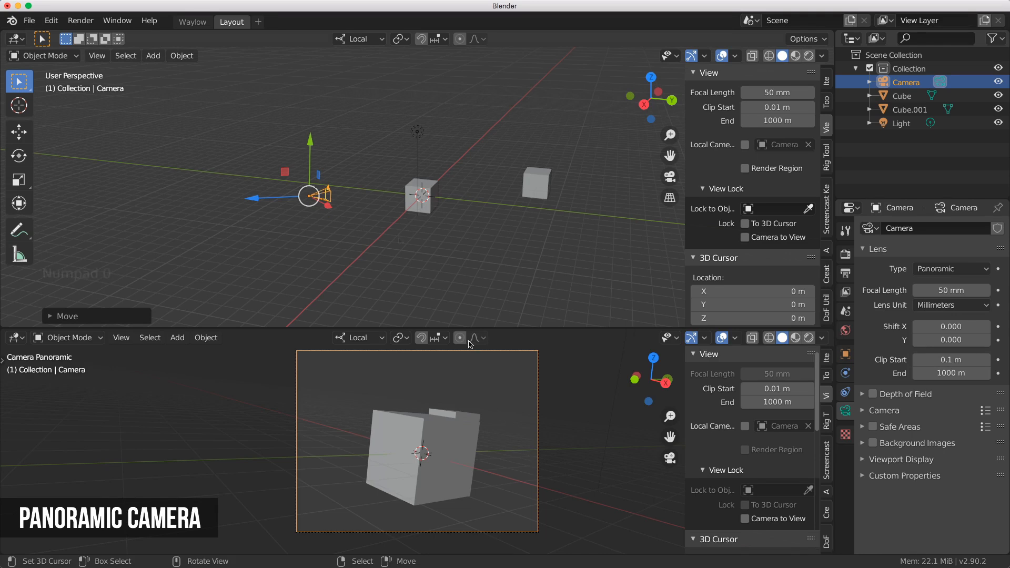
{"action": "key", "text": "KP_0"}
Move the farther cube to the camera's left side in the top view
{"action": "key", "text": "KP_7"}
{"action": "scroll", "coordinate": [384, 137], "scroll_direction": "down", "scroll_amount": 4}
{"action": "right_click", "coordinate": [380, 131]}
{"action": "key", "text": "g"}
{"action": "left_click", "coordinate": [396, 267]}
Move the original cube to the camera's right side and duplicate it, placing the copy in front of the camera
{"action": "right_click", "coordinate": [421, 183]}
{"action": "key", "text": "g"}
{"action": "left_click", "coordinate": [523, 163]}
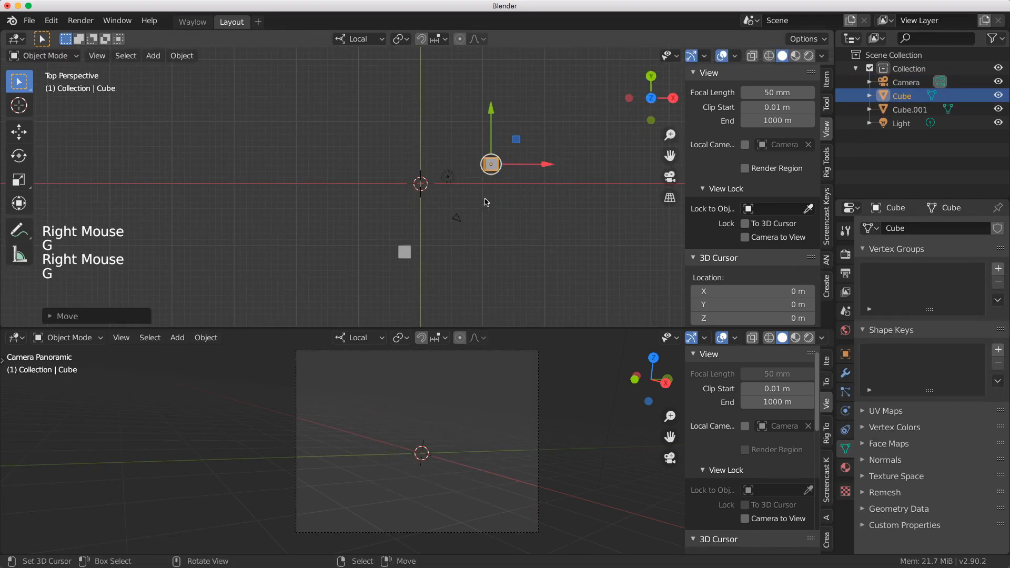
{"action": "key", "text": "shift+d"}
{"action": "left_click", "coordinate": [443, 226]}
Select the camera and set the scene's render engine to Cycles
{"action": "left_click", "coordinate": [457, 218]}
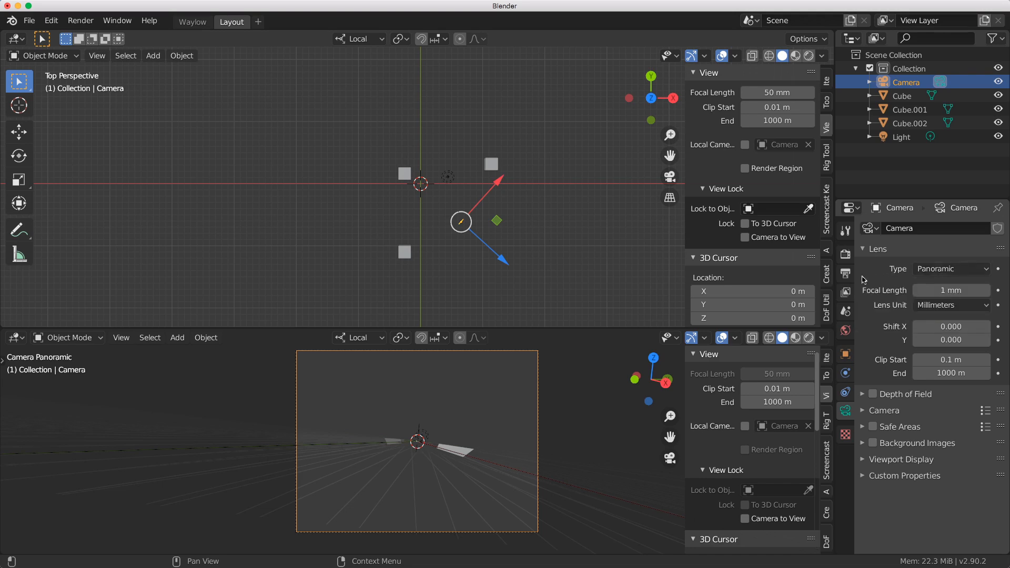
{"action": "left_click", "coordinate": [845, 255]}
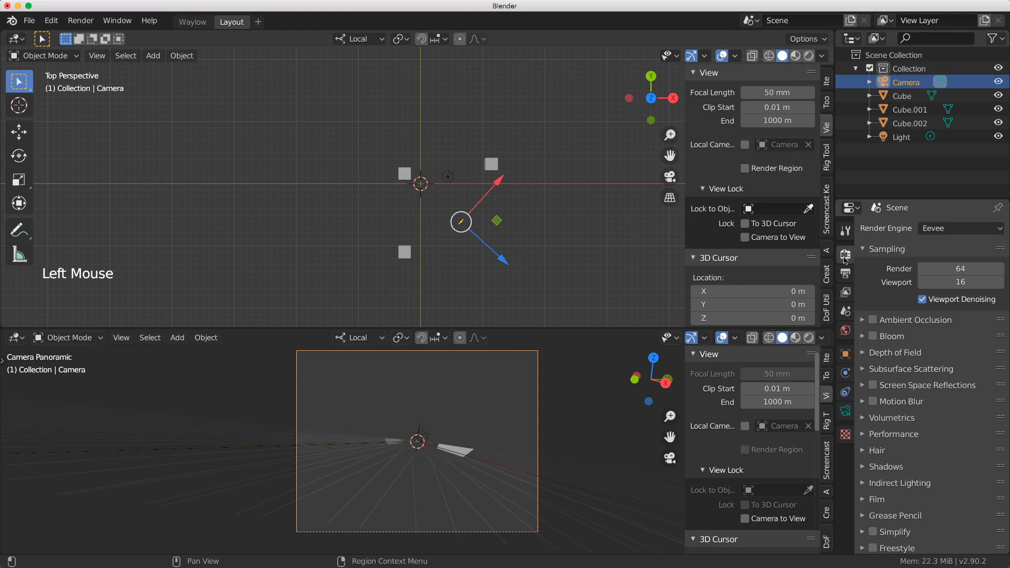
{"action": "left_click", "coordinate": [962, 229]}
{"action": "left_click", "coordinate": [963, 229]}
{"action": "left_click", "coordinate": [964, 231]}
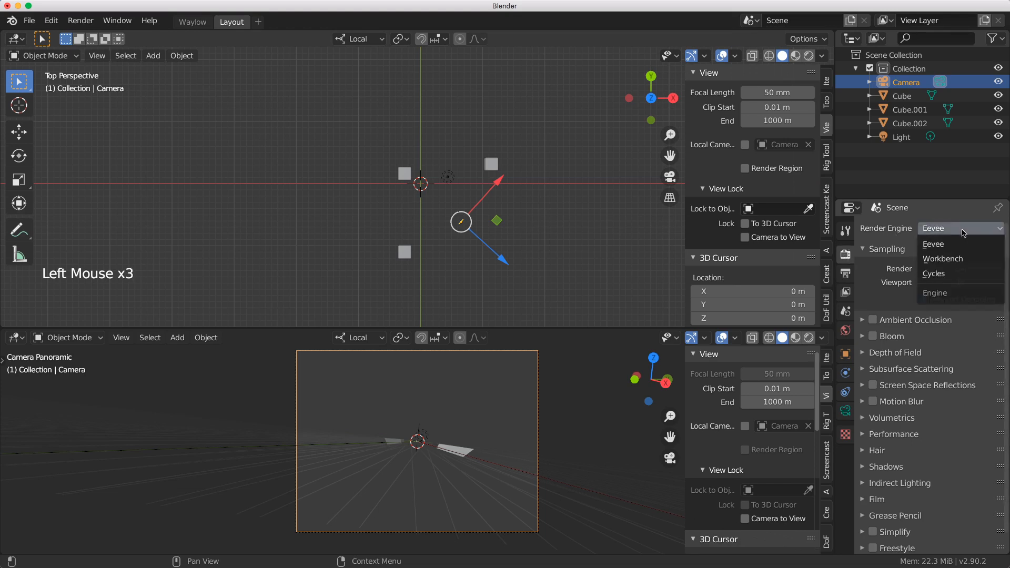
{"action": "left_click", "coordinate": [967, 274]}
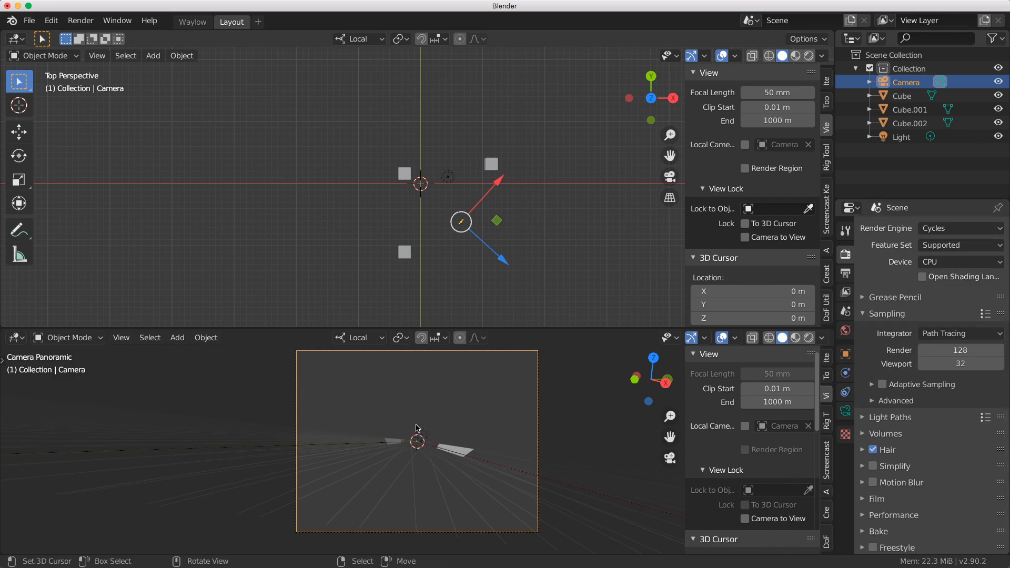
Render a still image of the three cubes through the panoramic camera
{"action": "left_click", "coordinate": [77, 23]}
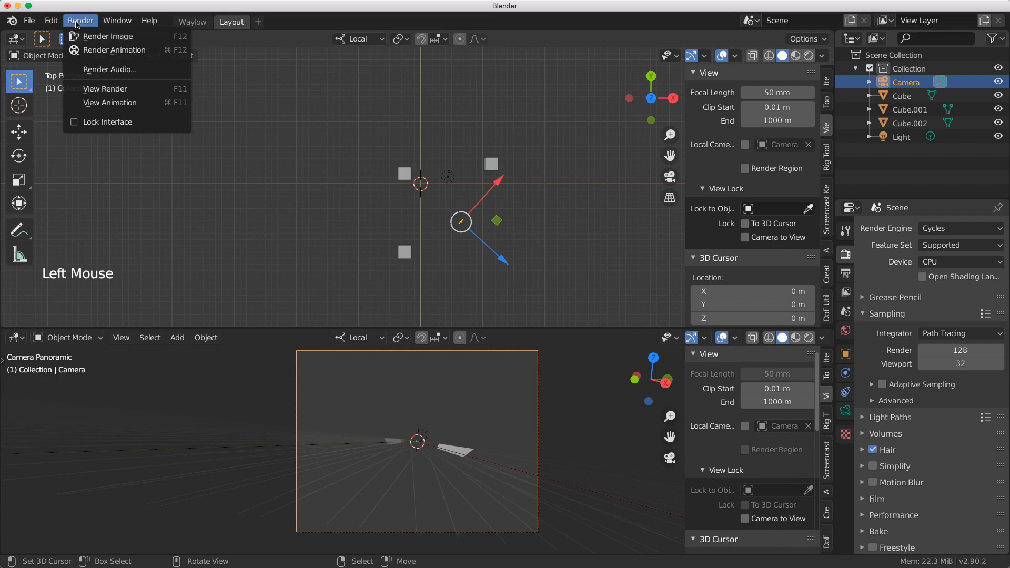
{"action": "left_click", "coordinate": [108, 36]}
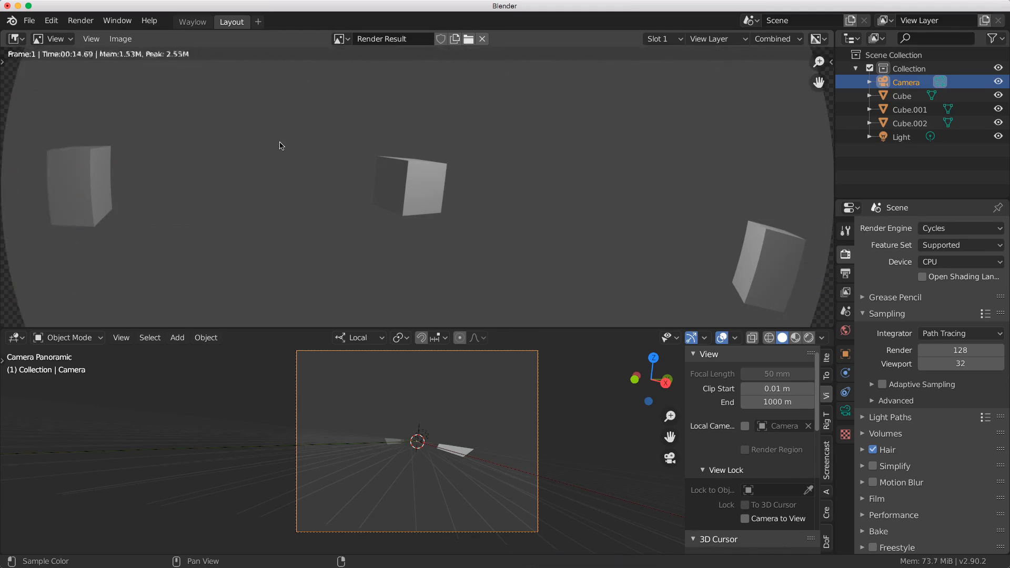
{"action": "scroll", "coordinate": [389, 188], "scroll_direction": "down", "scroll_amount": 6}
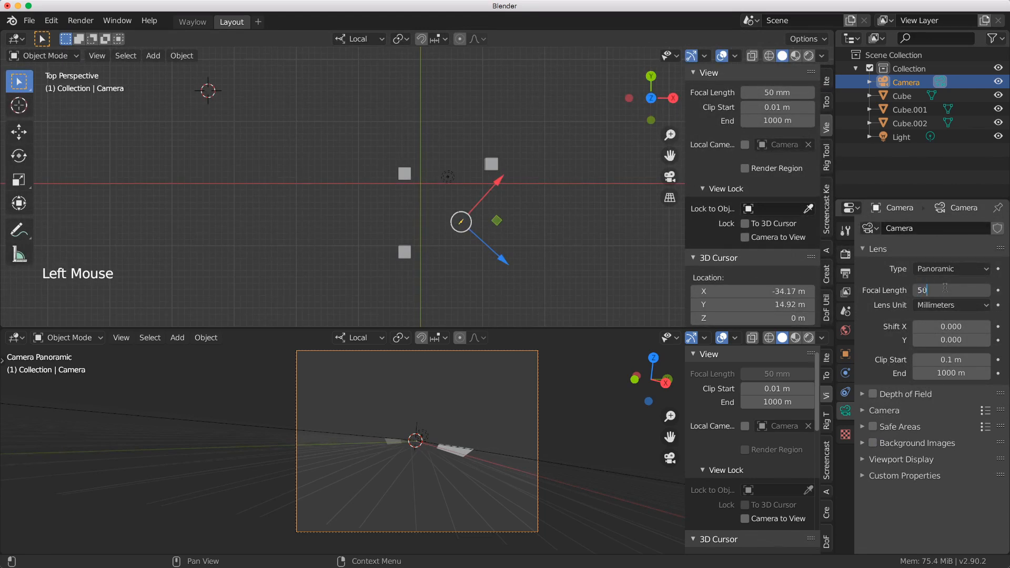
Set the camera's focal length to 50 mm and its lens type to Perspective
{"action": "key", "text": "Return"}
{"action": "left_click", "coordinate": [942, 269]}
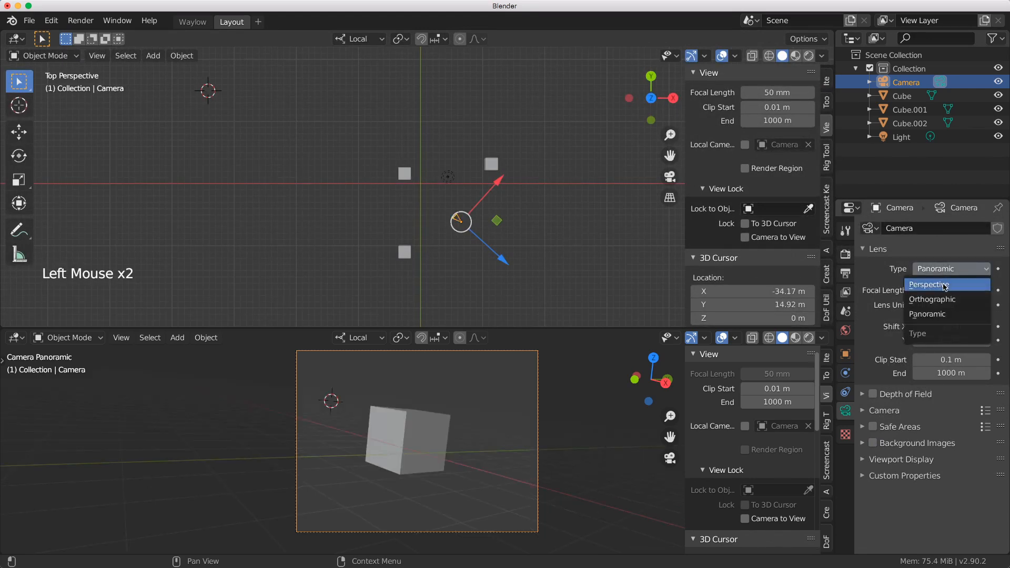
{"action": "left_click", "coordinate": [944, 285]}
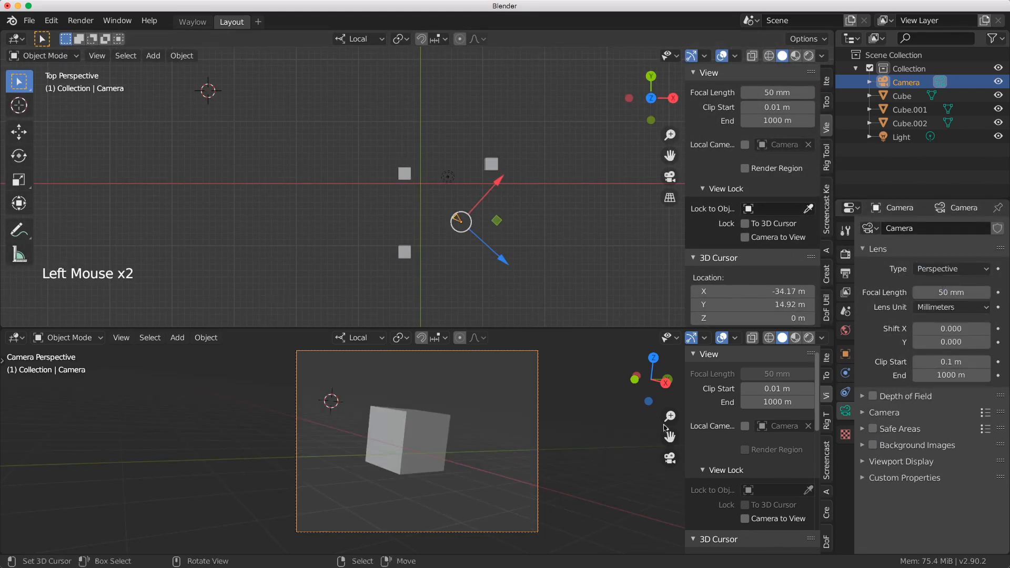
Change the camera's lens unit to Field of View and set the field of view to 173°
{"action": "left_click", "coordinate": [951, 307]}
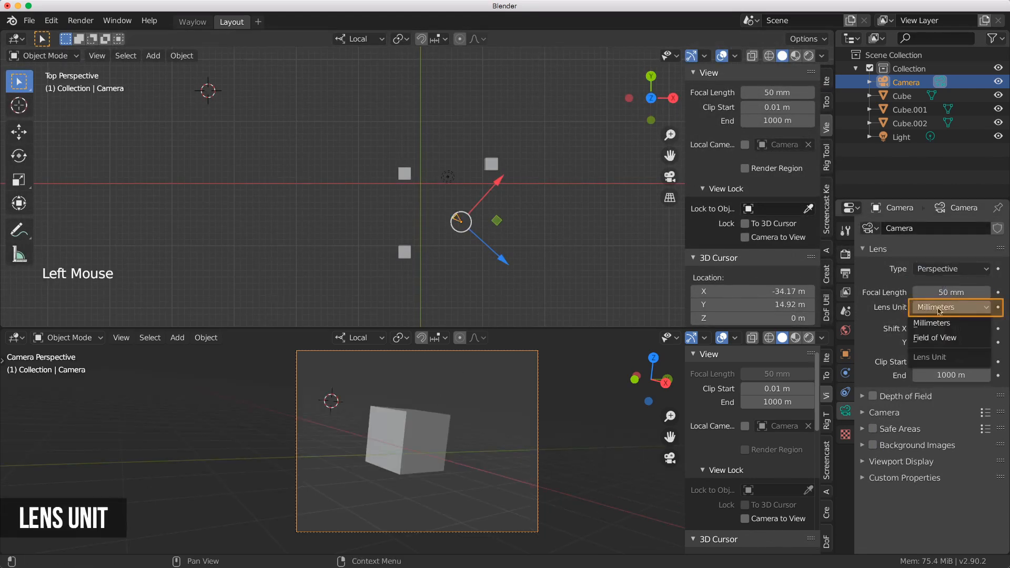
{"action": "left_click", "coordinate": [954, 340]}
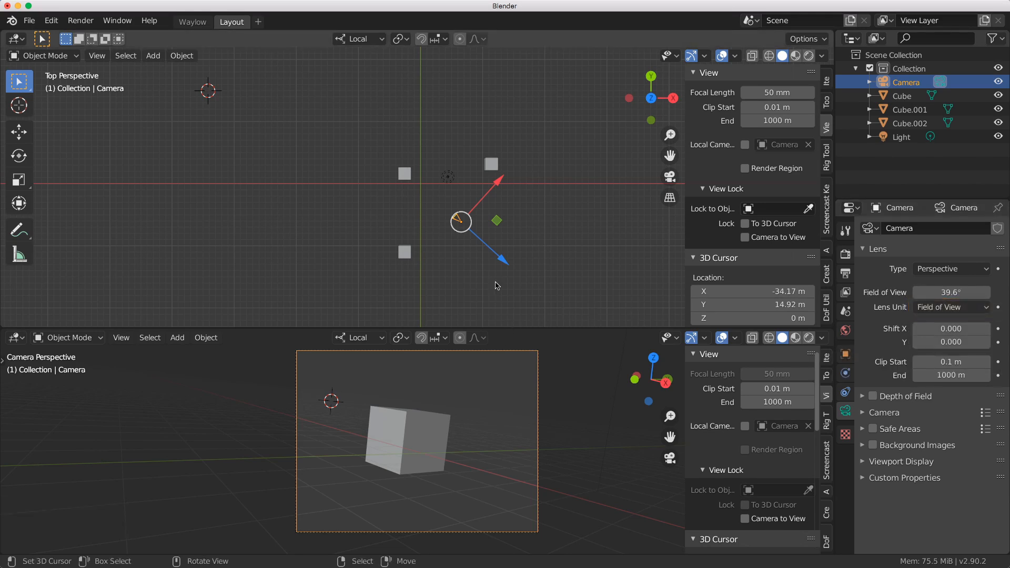
{"action": "scroll", "coordinate": [496, 287], "scroll_direction": "up", "scroll_amount": 4}
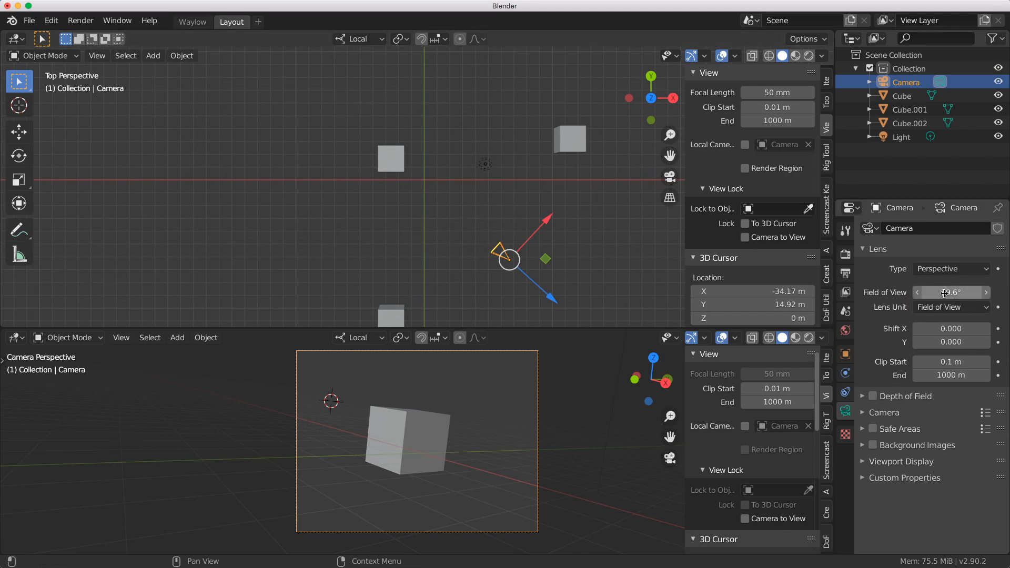
{"action": "mouse_move", "coordinate": [948, 292]}
{"action": "left_mouse_down"}
{"action": "mouse_move", "coordinate": [906, 293]}
{"action": "mouse_move", "coordinate": [949, 292]}
{"action": "left_mouse_up"}
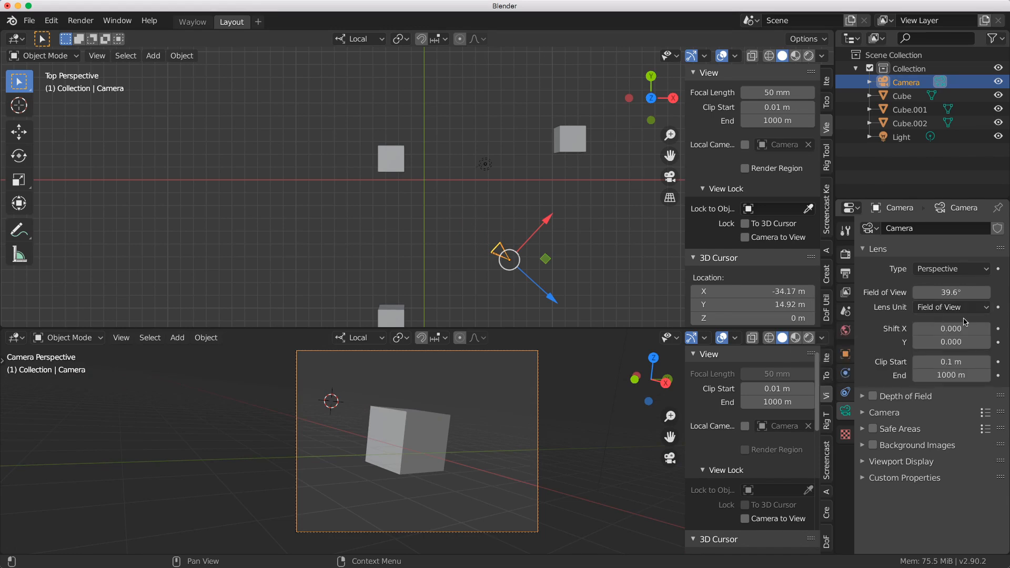
{"action": "left_click", "coordinate": [929, 293]}
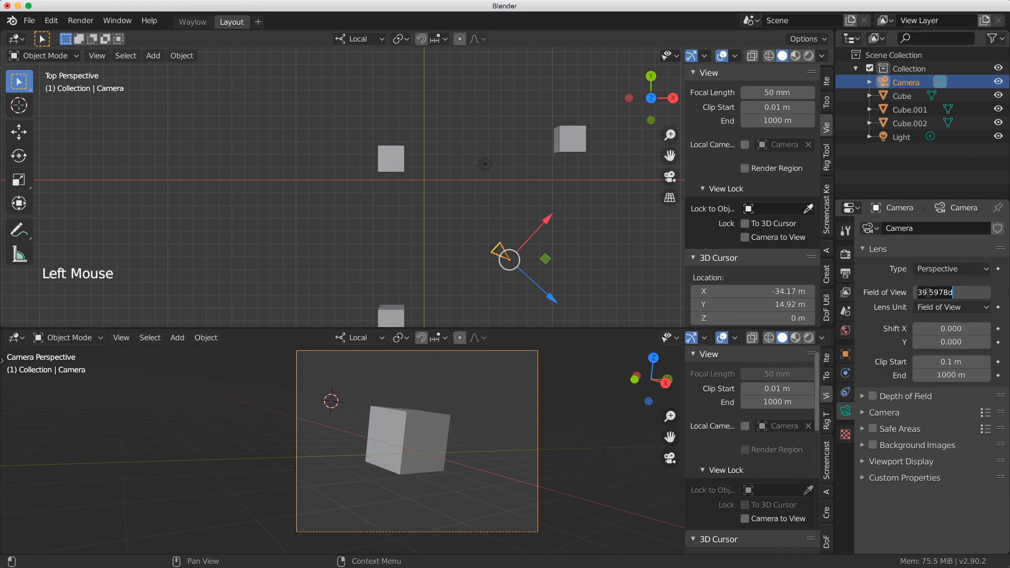
{"action": "type", "text": "173"}
{"action": "key", "text": "Return"}
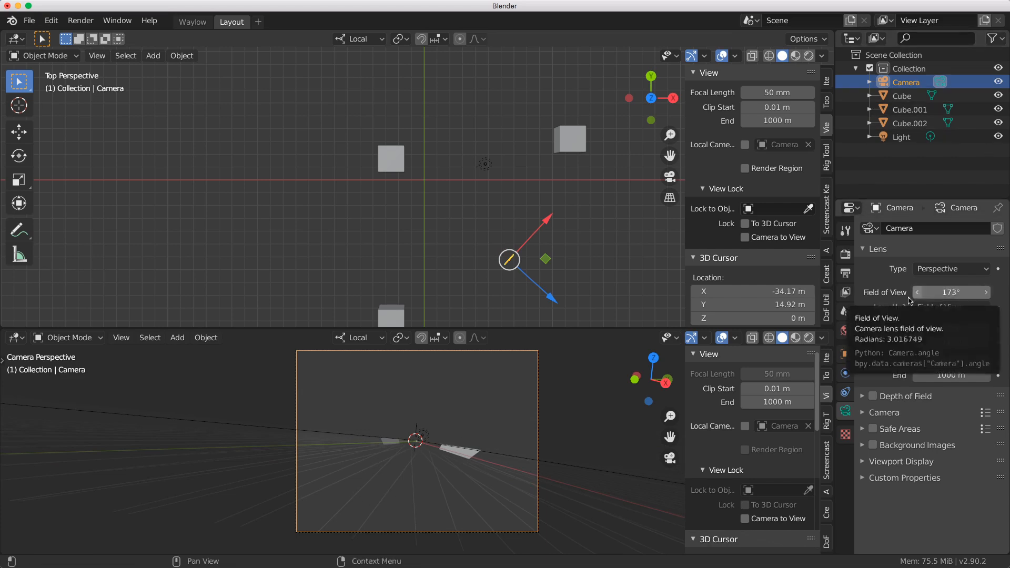
Draw annotation strokes around the camera in the top view to illustrate its field of view
{"action": "scroll", "coordinate": [524, 279], "scroll_direction": "down", "scroll_amount": 1}
{"action": "left_click_drag", "start_coordinate": [469, 256], "coordinate": [326, 307]}
{"action": "left_click_drag", "start_coordinate": [499, 217], "coordinate": [557, 92]}
{"action": "key", "text": "d"}
{"action": "mouse_move", "coordinate": [501, 187]}
{"action": "left_mouse_down"}
{"action": "mouse_move", "coordinate": [431, 242]}
{"action": "mouse_move", "coordinate": [493, 178]}
{"action": "mouse_move", "coordinate": [493, 198]}
{"action": "left_mouse_up"}
{"action": "key", "text": "d"}
{"action": "key", "text": "d"}
{"action": "key", "text": "d"}
{"action": "left_click_drag", "start_coordinate": [400, 200], "coordinate": [440, 191]}
{"action": "key", "text": "d"}
{"action": "key", "text": "d"}
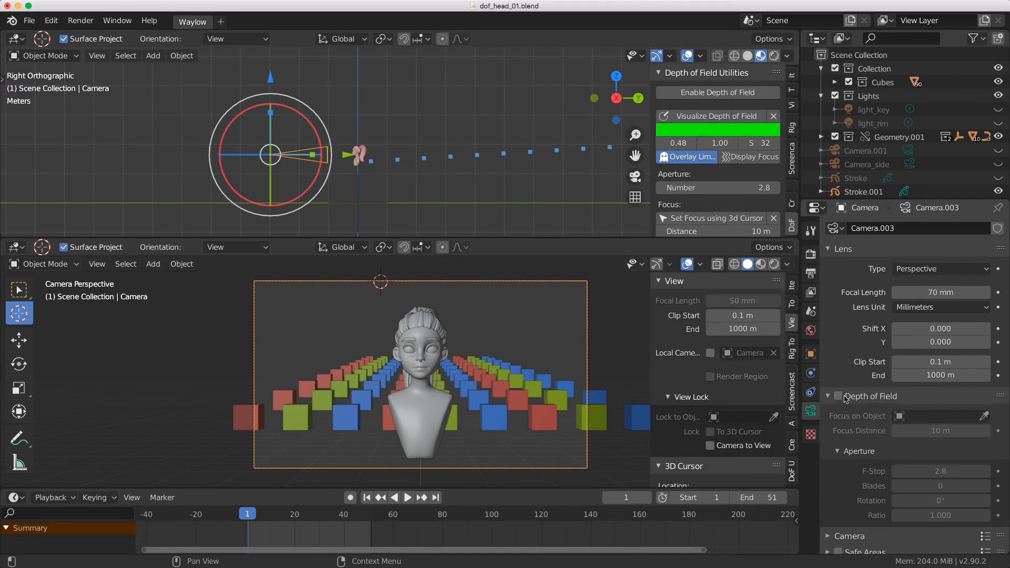
Enable depth of field on the bust scene's camera and in the camera view's Solid shading options
{"action": "left_click", "coordinate": [839, 398]}
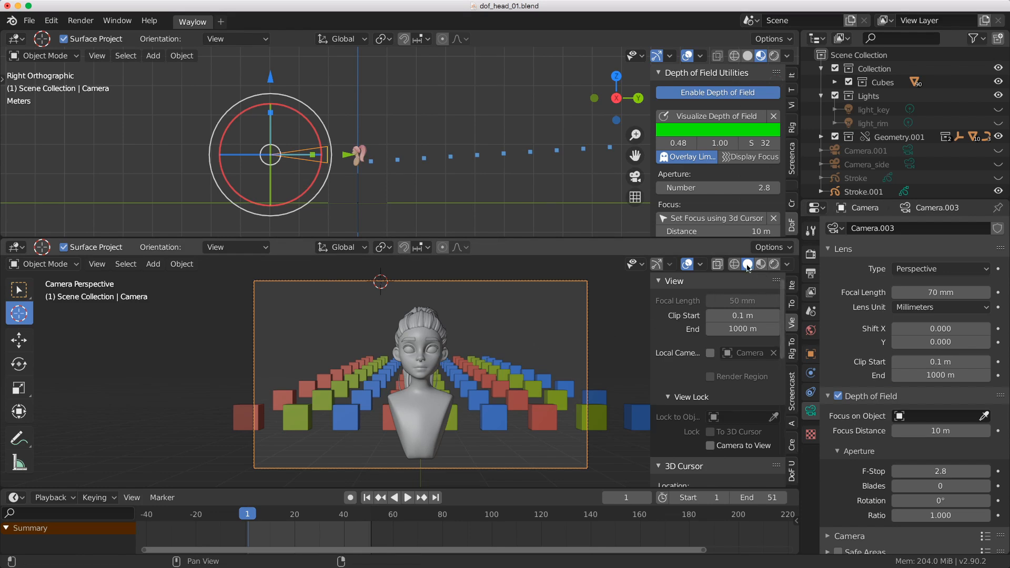
{"action": "left_click", "coordinate": [787, 265]}
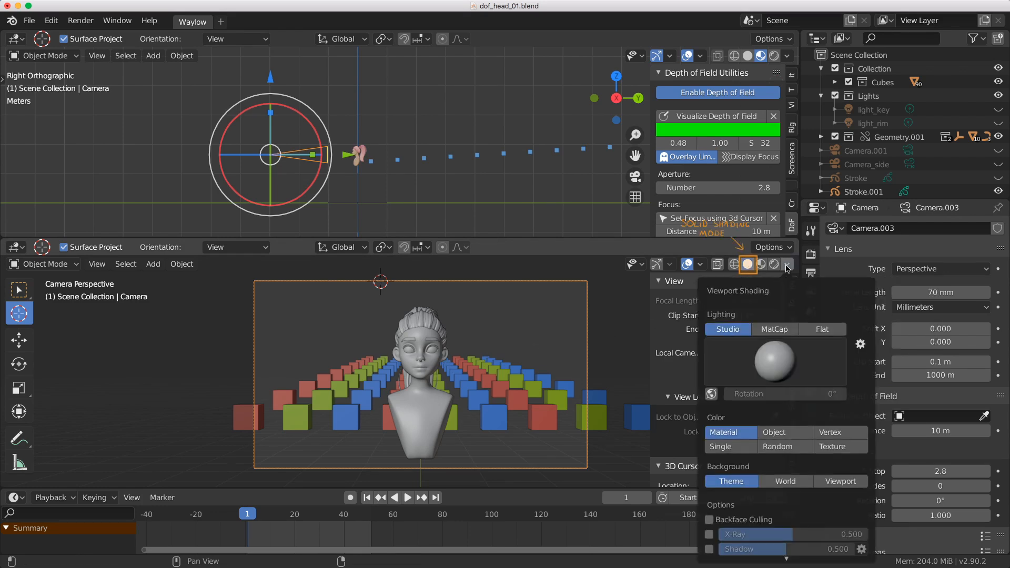
{"action": "scroll", "coordinate": [748, 441], "scroll_direction": "down", "scroll_amount": 2}
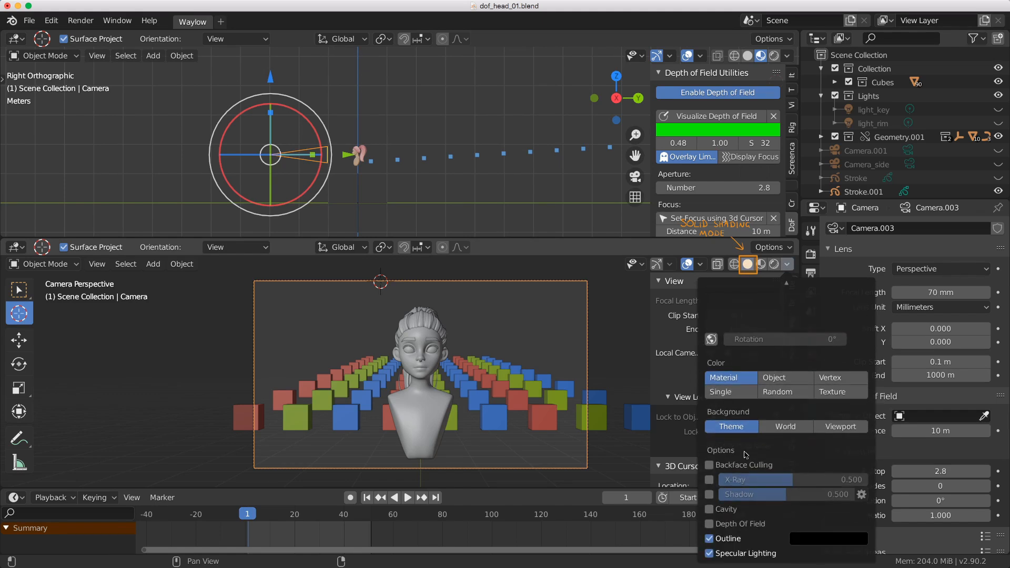
{"action": "left_click", "coordinate": [714, 527]}
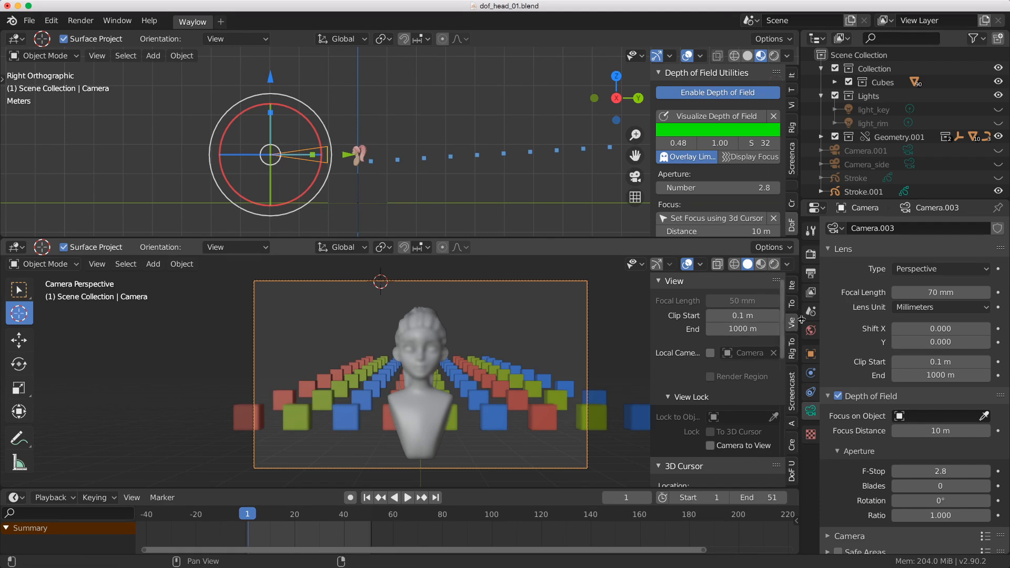
Compare the depth of field in Material Preview, Rendered and Wireframe shading, returning the camera view to Solid
{"action": "left_click", "coordinate": [761, 264]}
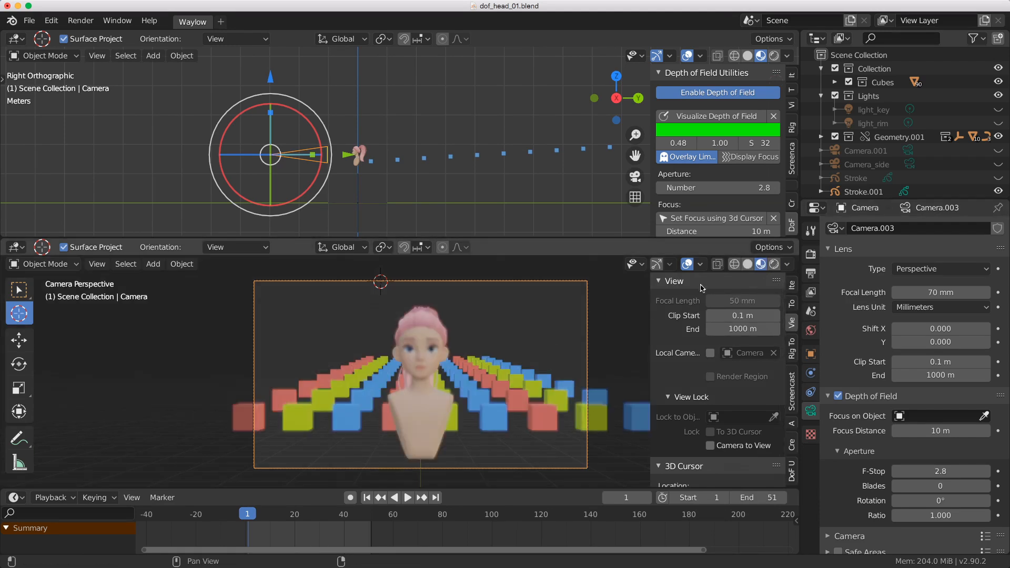
{"action": "left_click", "coordinate": [775, 264]}
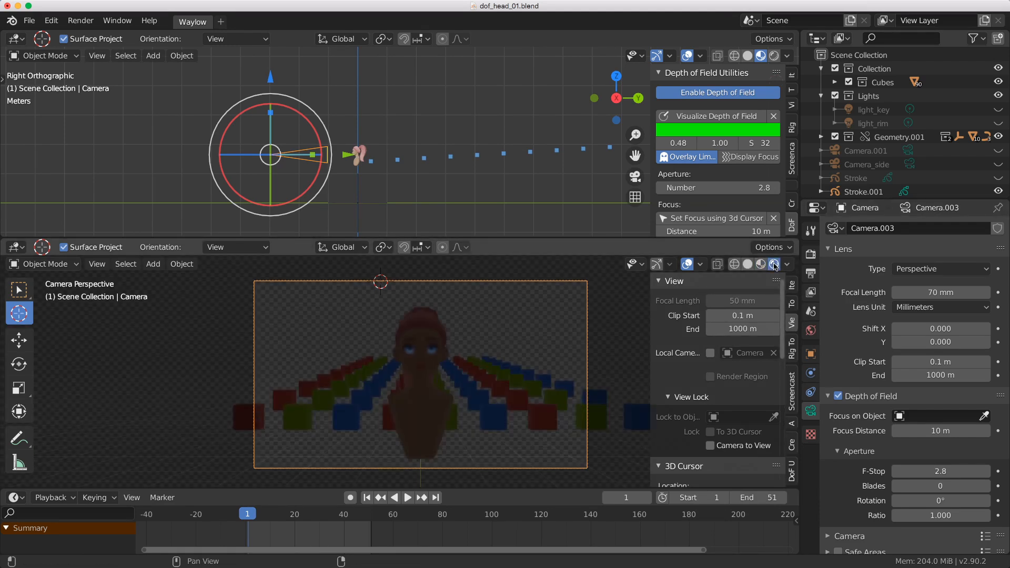
{"action": "left_click", "coordinate": [735, 265]}
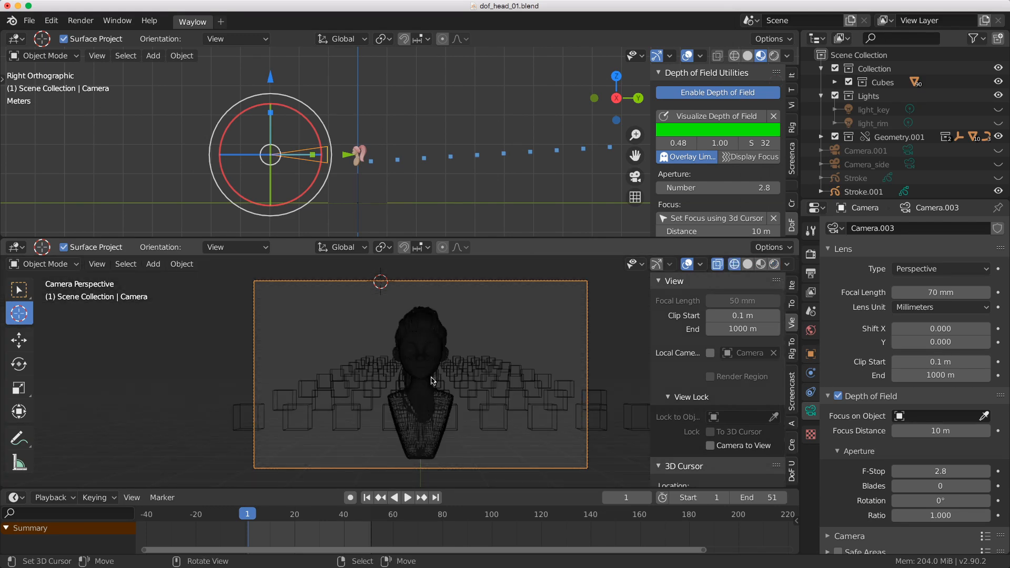
{"action": "left_click", "coordinate": [747, 265]}
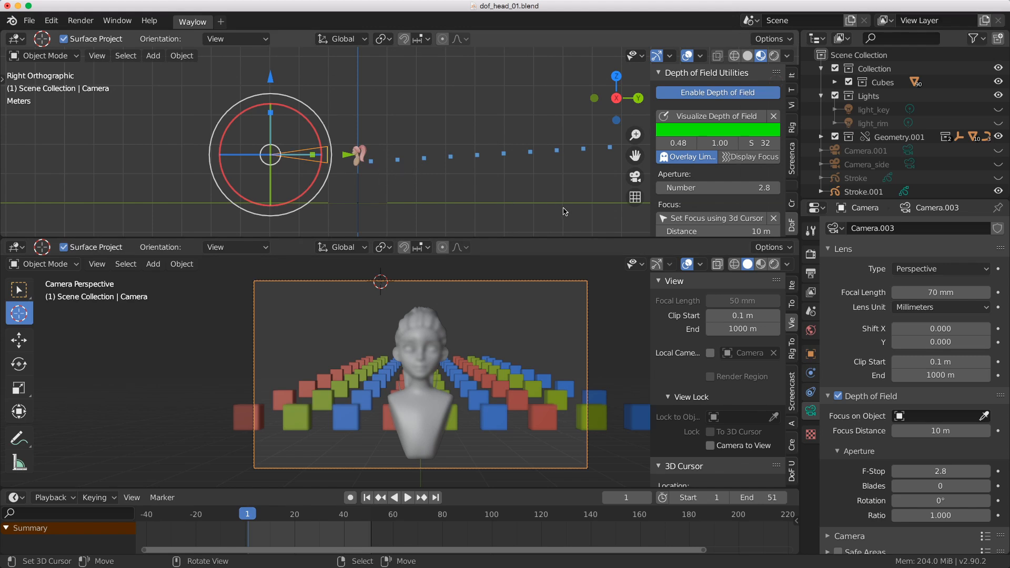
Show the camera's Limits in its viewport display settings to reveal the focus point in the scene
{"action": "scroll", "coordinate": [886, 478], "scroll_direction": "down", "scroll_amount": 6}
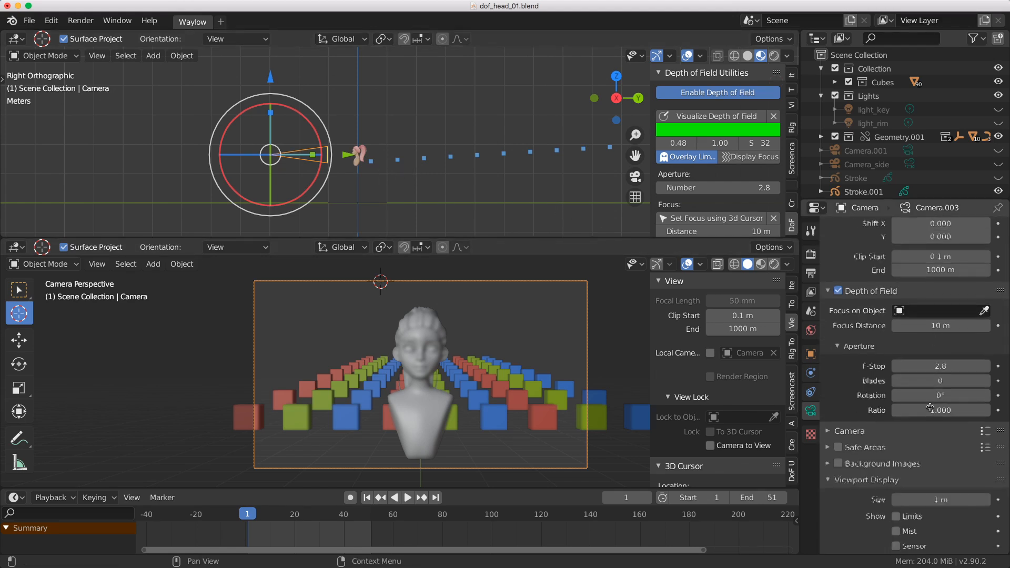
{"action": "scroll", "coordinate": [886, 477], "scroll_direction": "down", "scroll_amount": 1}
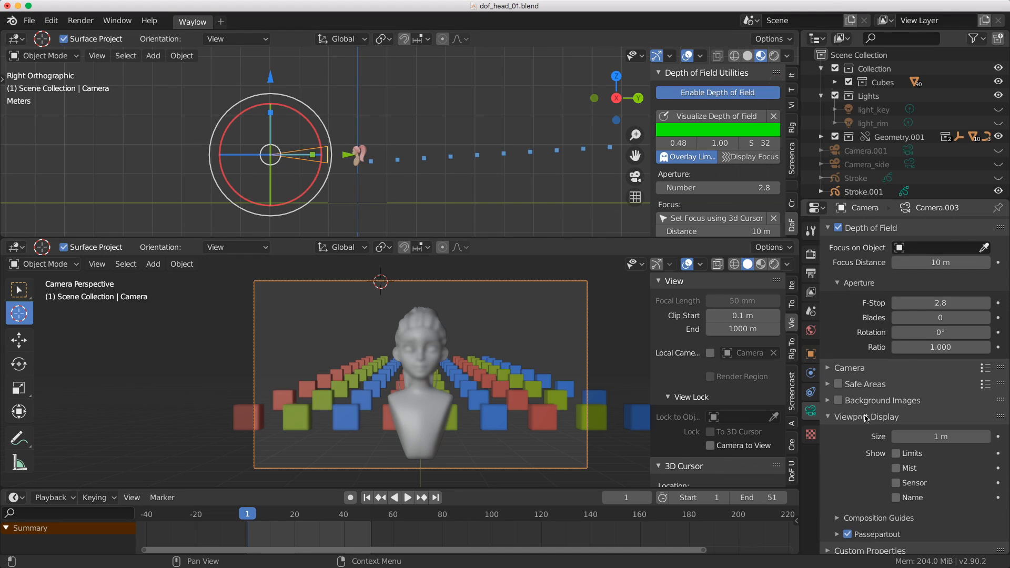
{"action": "left_click", "coordinate": [897, 456]}
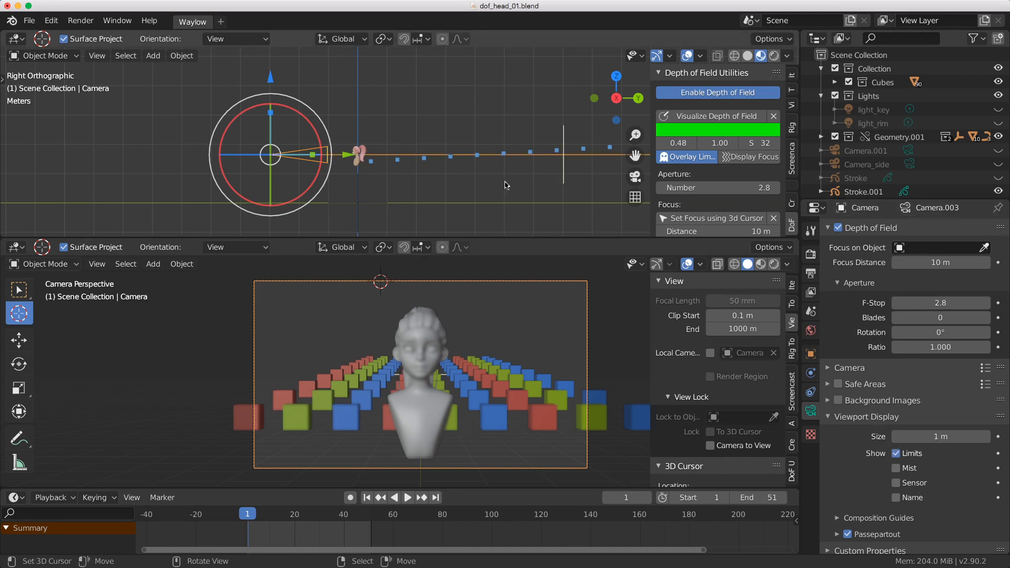
{"action": "middle_click_drag", "start_coordinate": [497, 179], "coordinate": [438, 181], "text": "shift"}
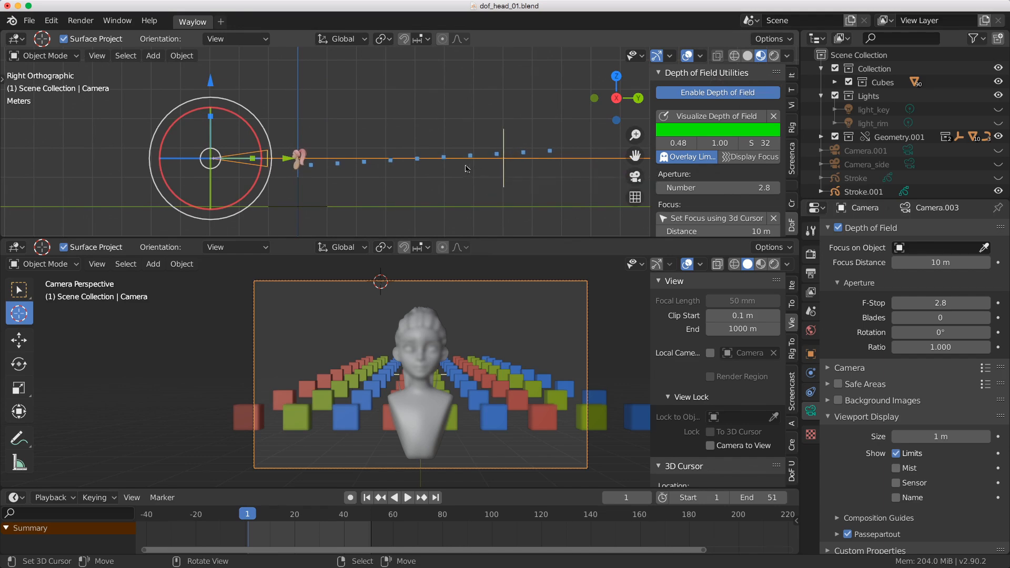
{"action": "middle_click_drag", "start_coordinate": [469, 171], "coordinate": [493, 150]}
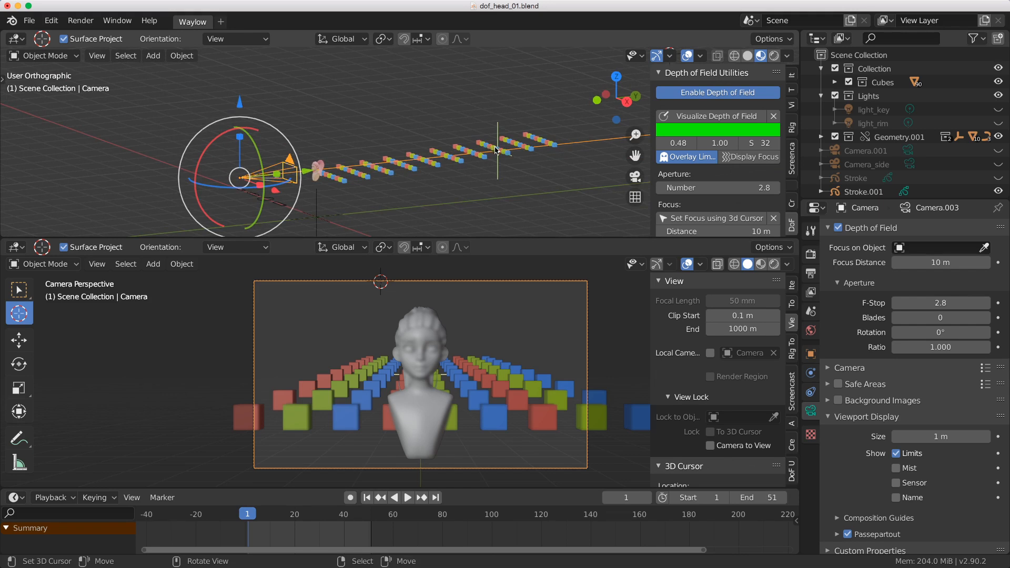
{"action": "middle_click_drag", "start_coordinate": [498, 153], "coordinate": [513, 158]}
{"action": "scroll", "coordinate": [854, 275], "scroll_direction": "up", "scroll_amount": 2}
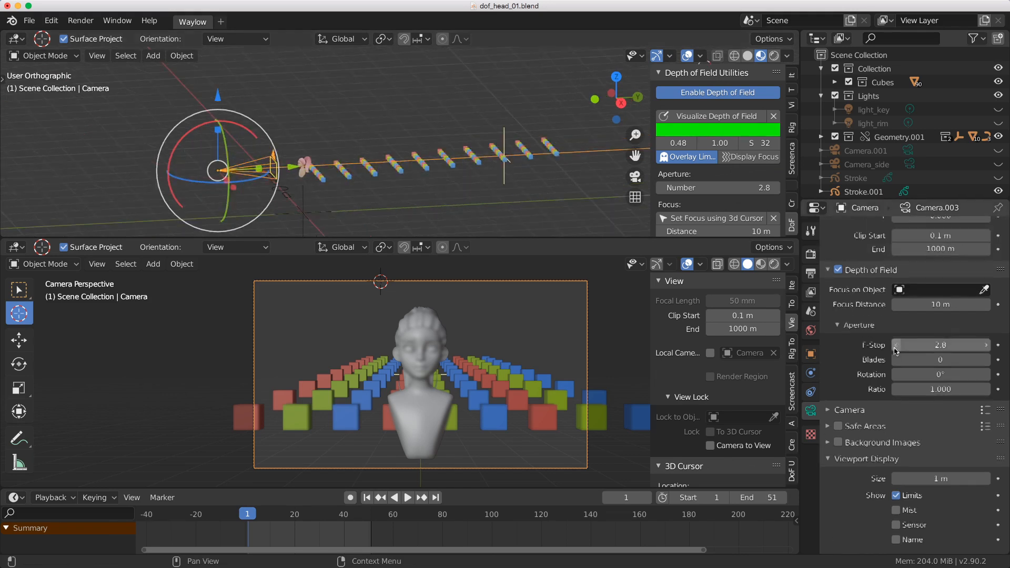
Pick Cube.062 in the row of cubes as the camera's depth of field focus object
{"action": "mouse_move", "coordinate": [935, 305]}
{"action": "left_mouse_down"}
{"action": "mouse_move", "coordinate": [813, 305]}
{"action": "mouse_move", "coordinate": [930, 308]}
{"action": "left_mouse_up"}
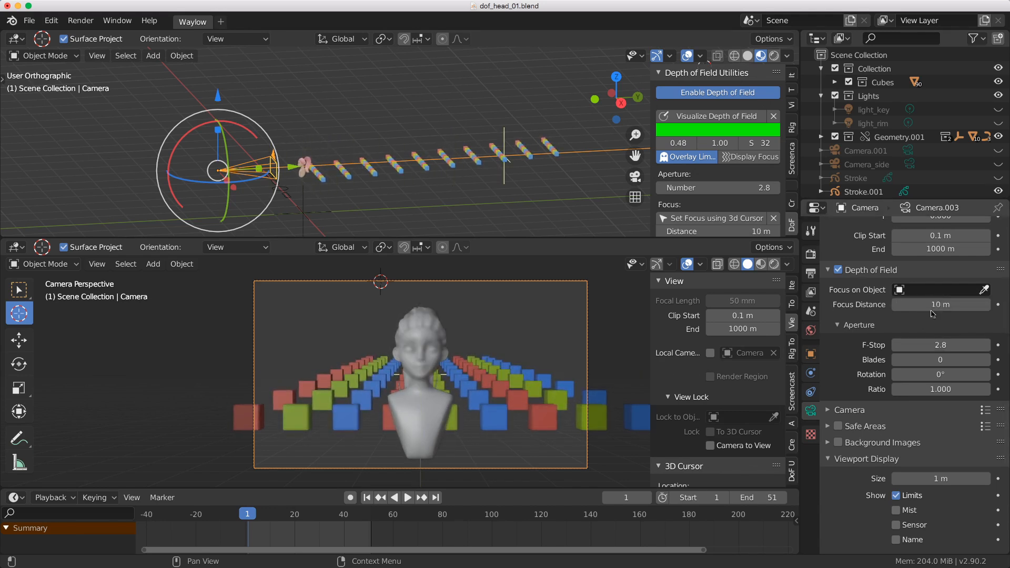
{"action": "left_click", "coordinate": [985, 290]}
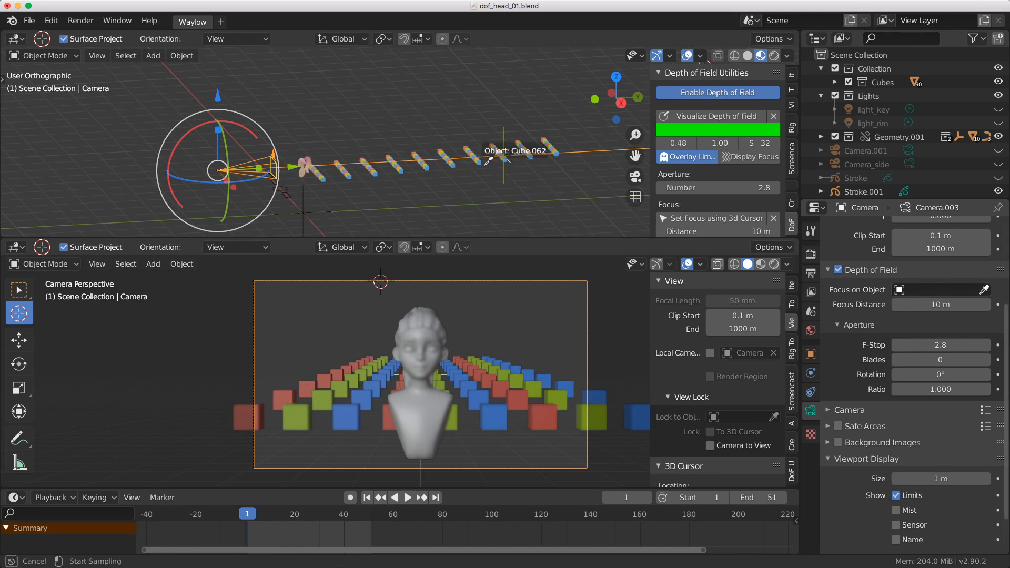
{"action": "left_click", "coordinate": [481, 157]}
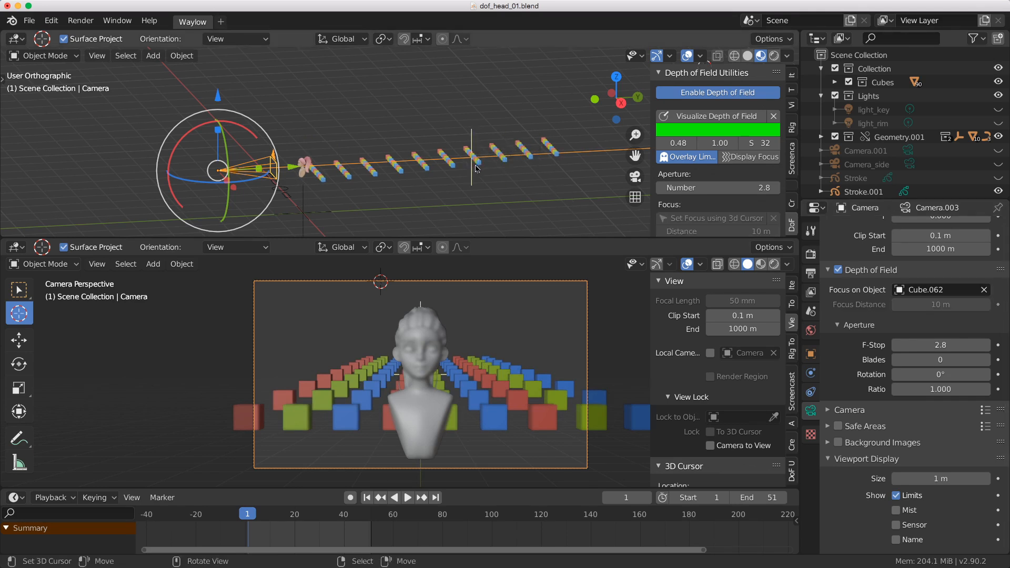
Select Cube.062 and try moving it along the Y axis to preview how the camera's focus point follows it
{"action": "scroll", "coordinate": [521, 174], "scroll_direction": "up", "scroll_amount": 3}
{"action": "right_click", "coordinate": [543, 183]}
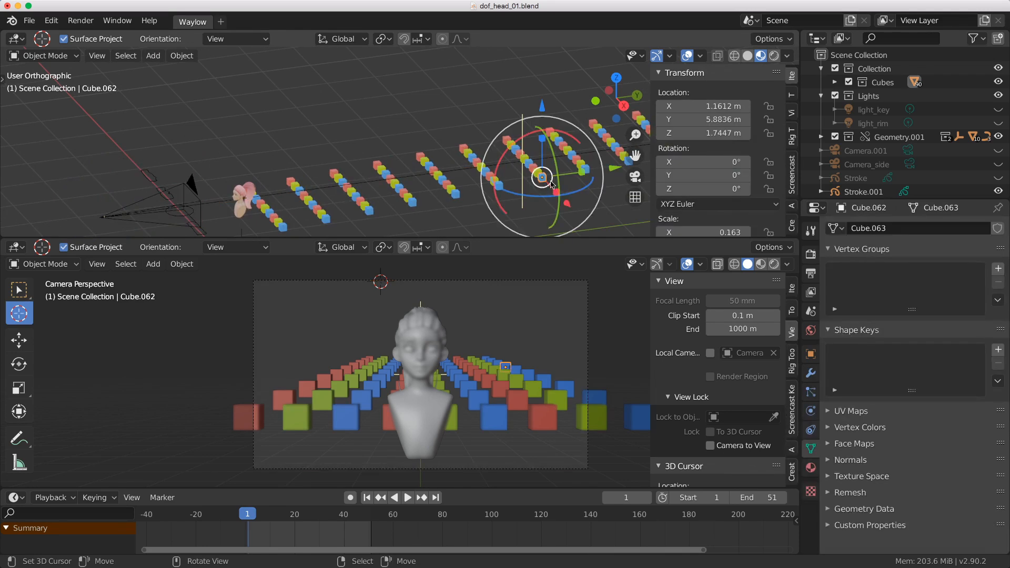
{"action": "key", "text": "g"}
{"action": "right_click", "coordinate": [558, 185]}
{"action": "middle_click_drag", "start_coordinate": [559, 184], "coordinate": [555, 132]}
{"action": "key", "text": "g"}
{"action": "key", "text": "y"}
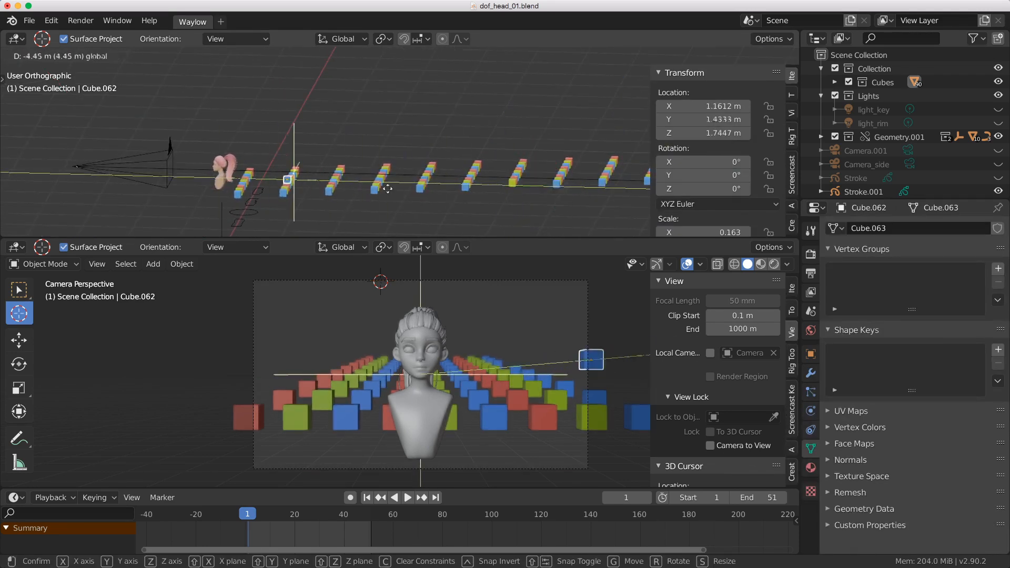
{"action": "right_click", "coordinate": [591, 189]}
{"action": "middle_click_drag", "start_coordinate": [514, 184], "coordinate": [567, 212]}
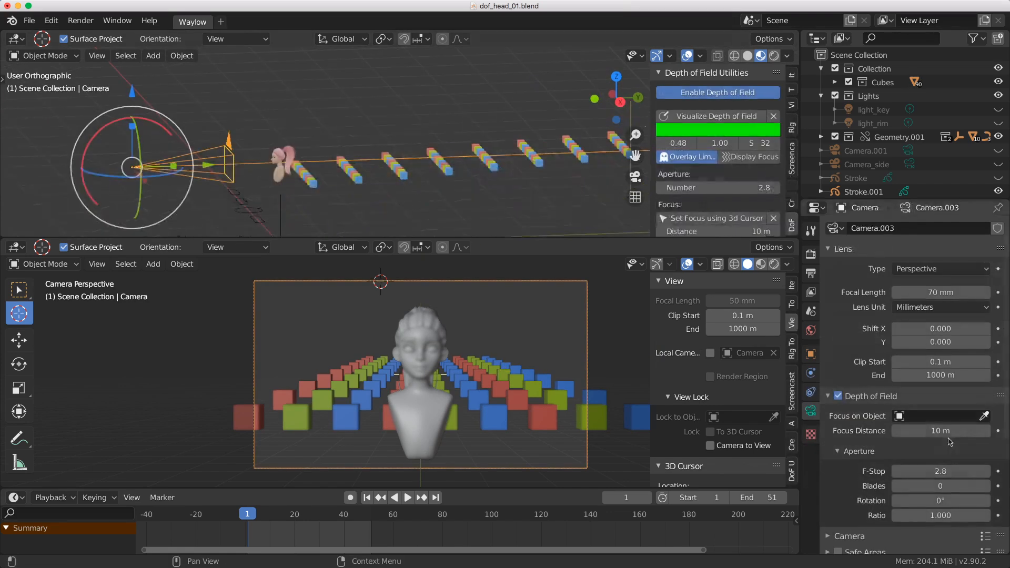
Set the camera's focus distance to 2.9 m and show the camera view in Material Preview shading
{"action": "left_click_drag", "start_coordinate": [941, 431], "coordinate": [924, 431]}
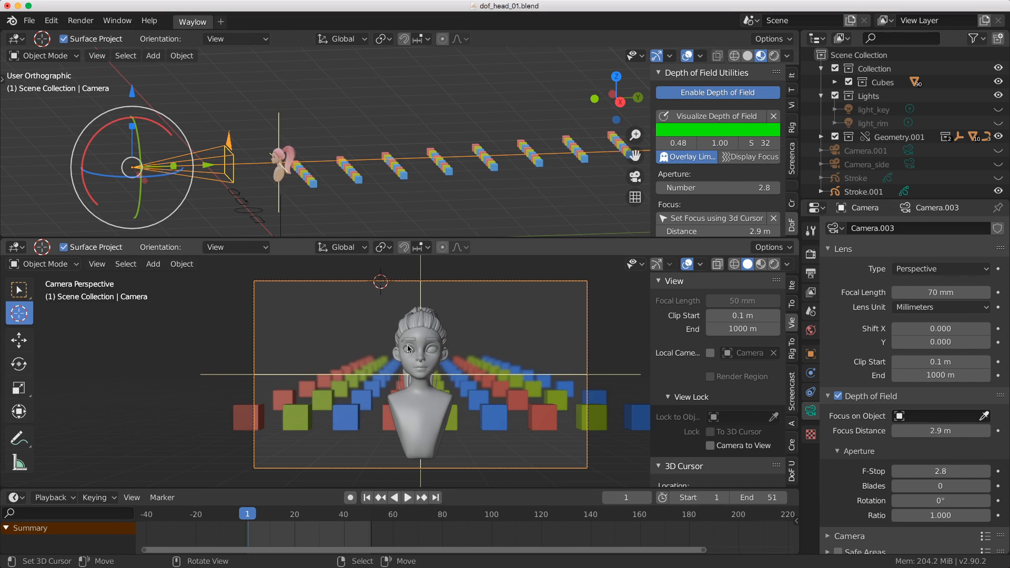
{"action": "key", "text": "z"}
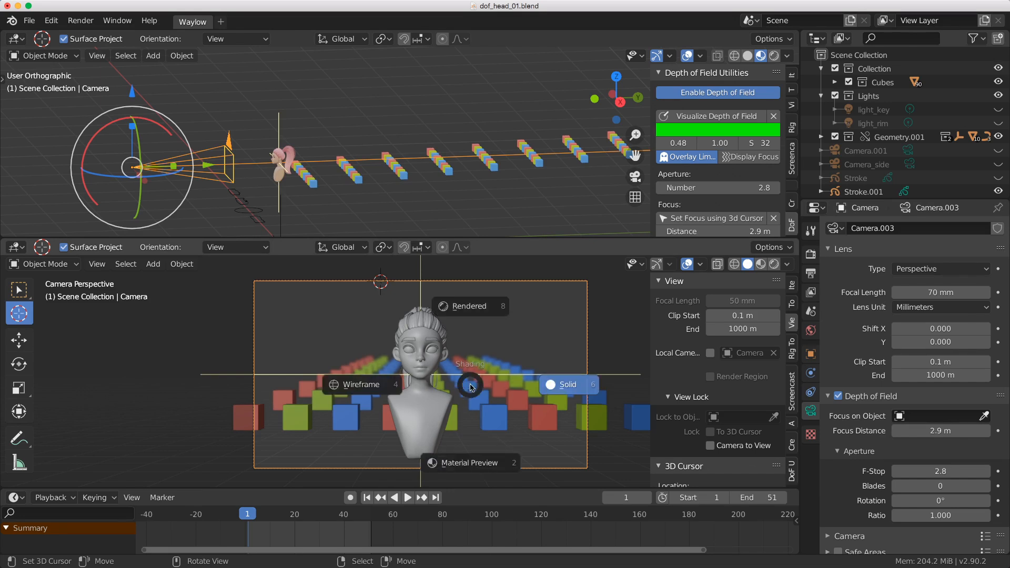
{"action": "left_click", "coordinate": [470, 462]}
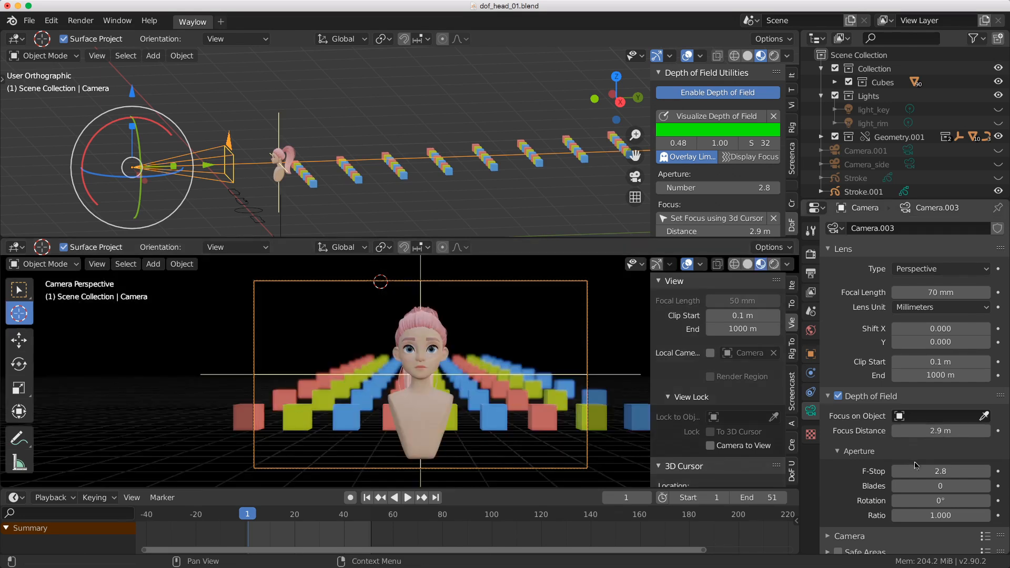
Visualize the camera's depth of field limits from the side while trying other F-Stop and focus distance values
{"action": "scroll", "coordinate": [911, 463], "scroll_direction": "down", "scroll_amount": 1}
{"action": "mouse_move", "coordinate": [939, 451]}
{"action": "left_mouse_down"}
{"action": "mouse_move", "coordinate": [903, 450]}
{"action": "mouse_move", "coordinate": [984, 451]}
{"action": "mouse_move", "coordinate": [928, 451]}
{"action": "left_mouse_up"}
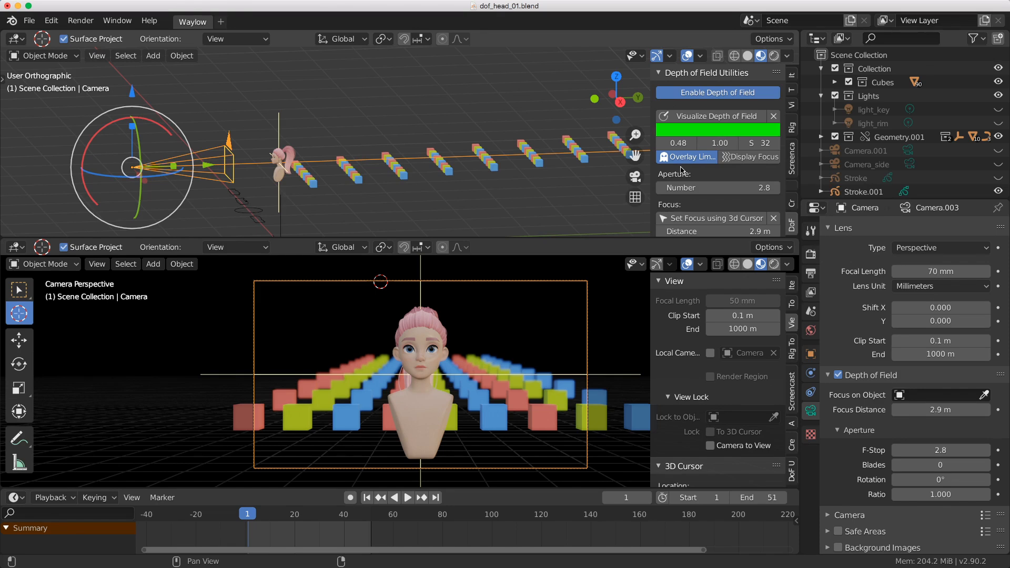
{"action": "left_click", "coordinate": [716, 115]}
{"action": "middle_click_drag", "start_coordinate": [400, 158], "coordinate": [285, 109]}
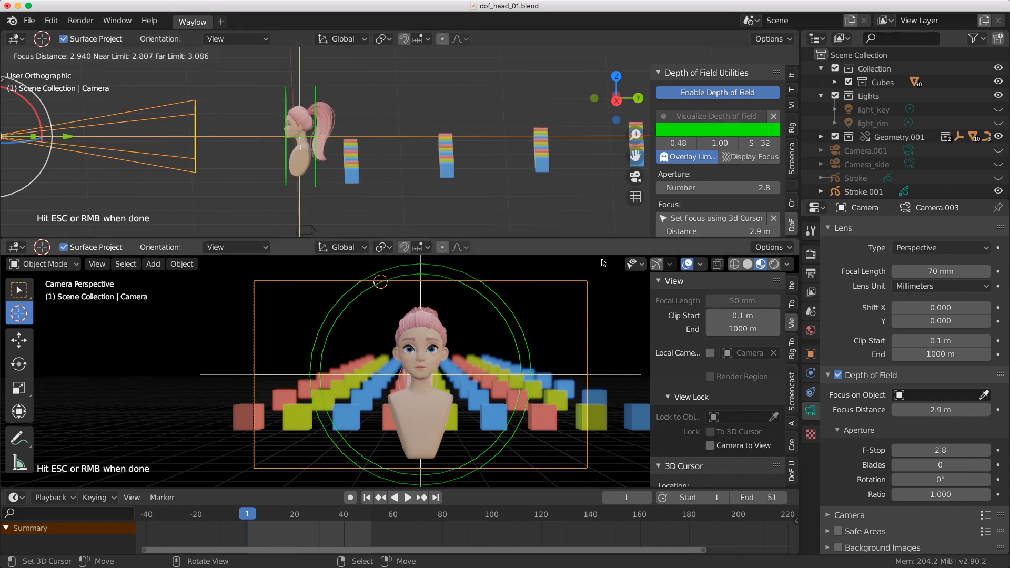
{"action": "left_click_drag", "start_coordinate": [941, 410], "coordinate": [975, 410]}
{"action": "key", "text": "Escape"}
Set the aperture's F-Stop to 0.1 and its Blades to 16
{"action": "left_click_drag", "start_coordinate": [931, 452], "coordinate": [892, 453]}
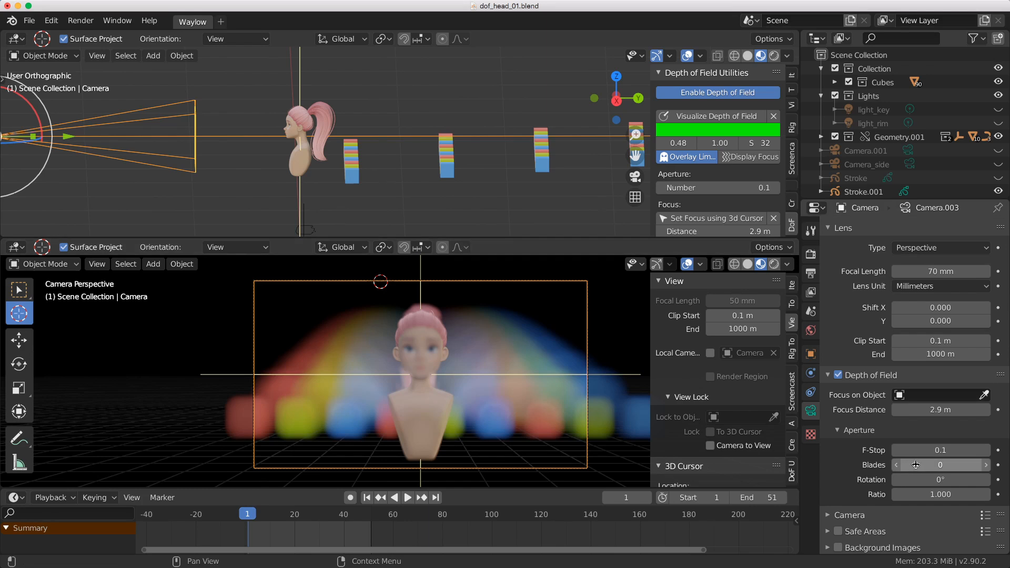
{"action": "left_click_drag", "start_coordinate": [941, 466], "coordinate": [998, 465]}
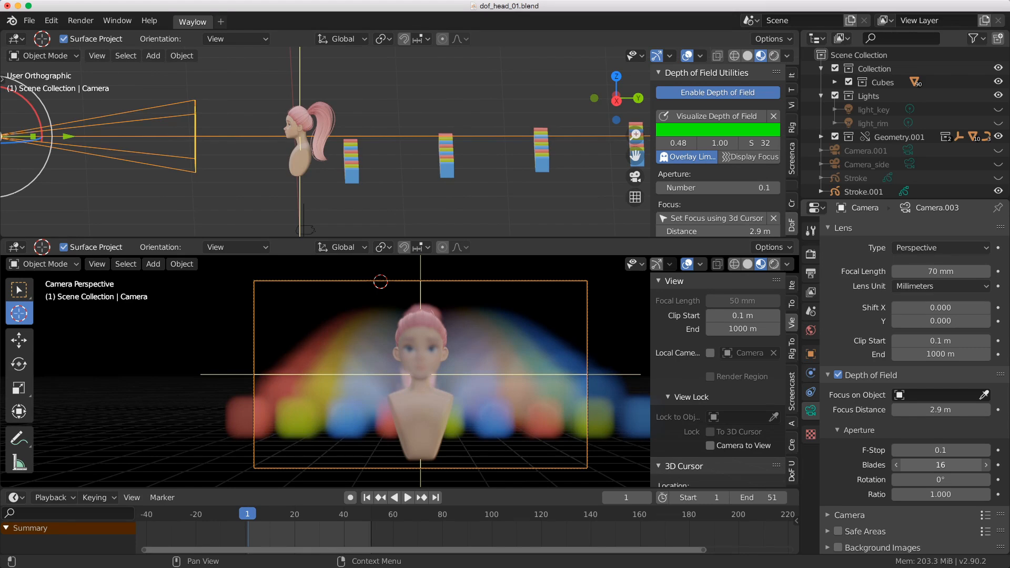
{"action": "left_click_drag", "start_coordinate": [941, 465], "coordinate": [931, 465]}
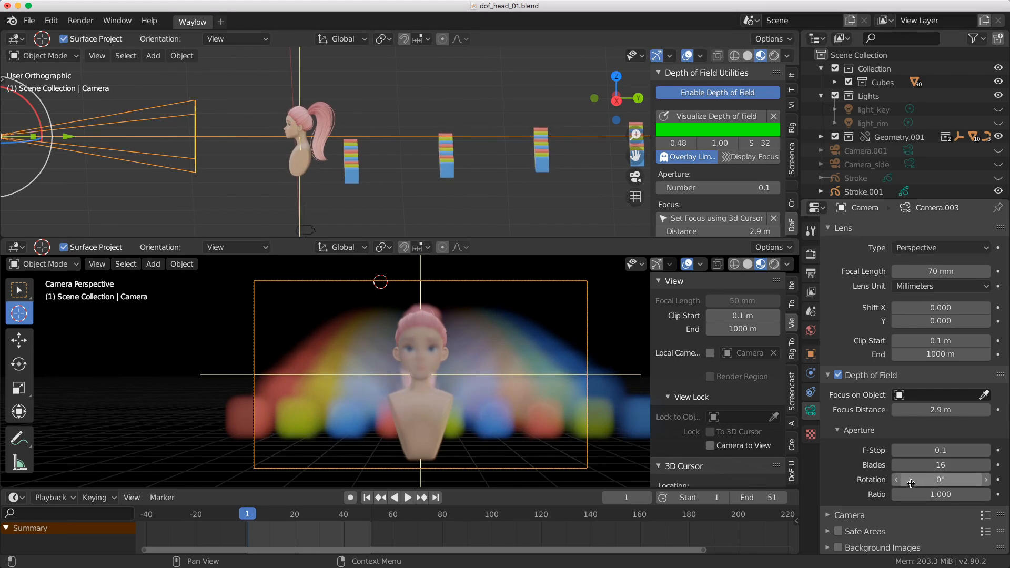
{"action": "left_click_drag", "start_coordinate": [911, 483], "coordinate": [911, 480]}
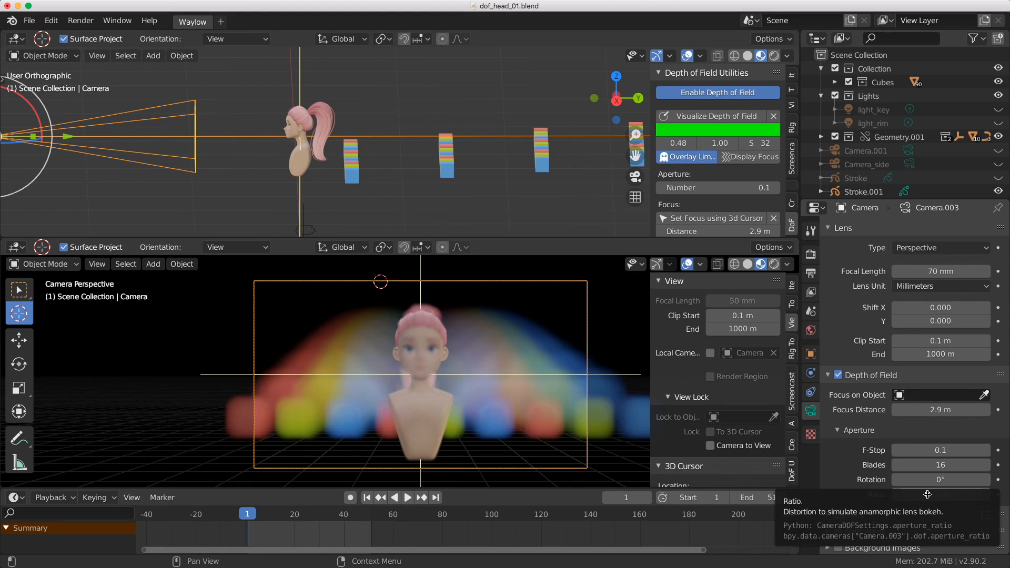
Reset the aperture Blades to 0
{"action": "left_click", "coordinate": [922, 462]}
{"action": "type", "text": "0"}
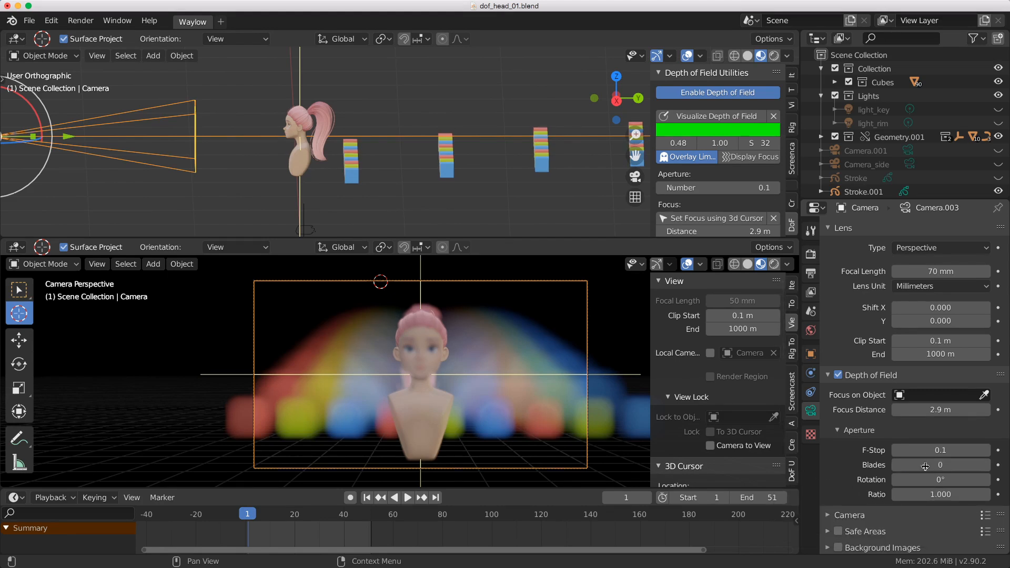
{"action": "key", "text": "Return"}
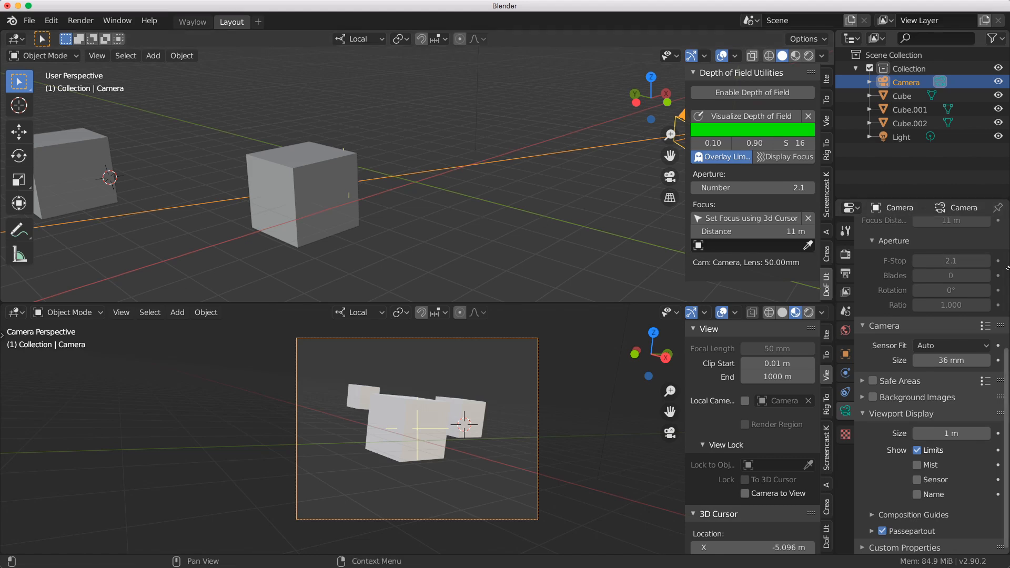
Check the sensor presets in the cubes scene and try a 22 mm sensor size, returning it to 36 mm
{"action": "left_click", "coordinate": [985, 327]}
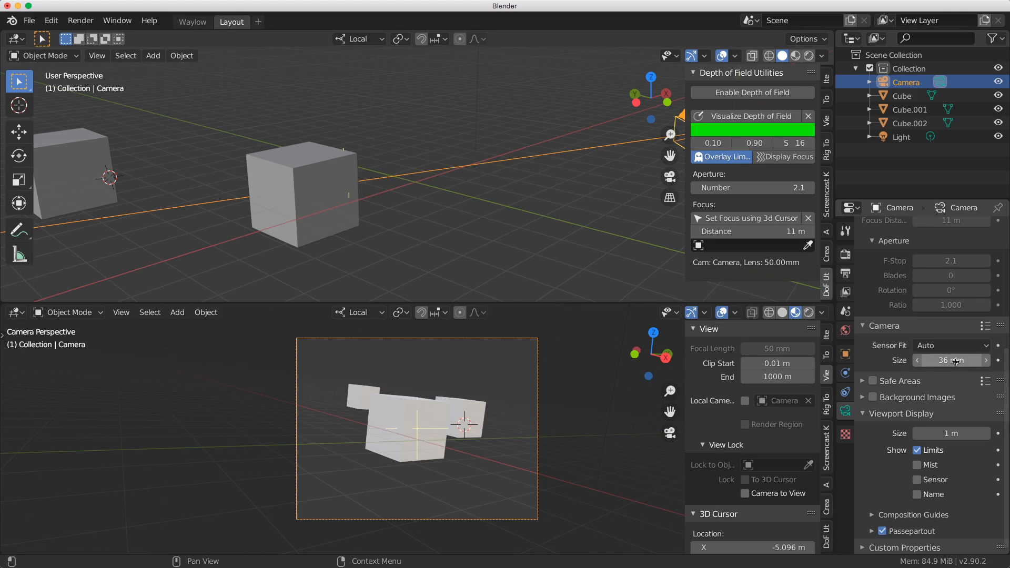
{"action": "mouse_move", "coordinate": [956, 362]}
{"action": "left_mouse_down"}
{"action": "mouse_move", "coordinate": [914, 363]}
{"action": "mouse_move", "coordinate": [942, 362]}
{"action": "left_mouse_up"}
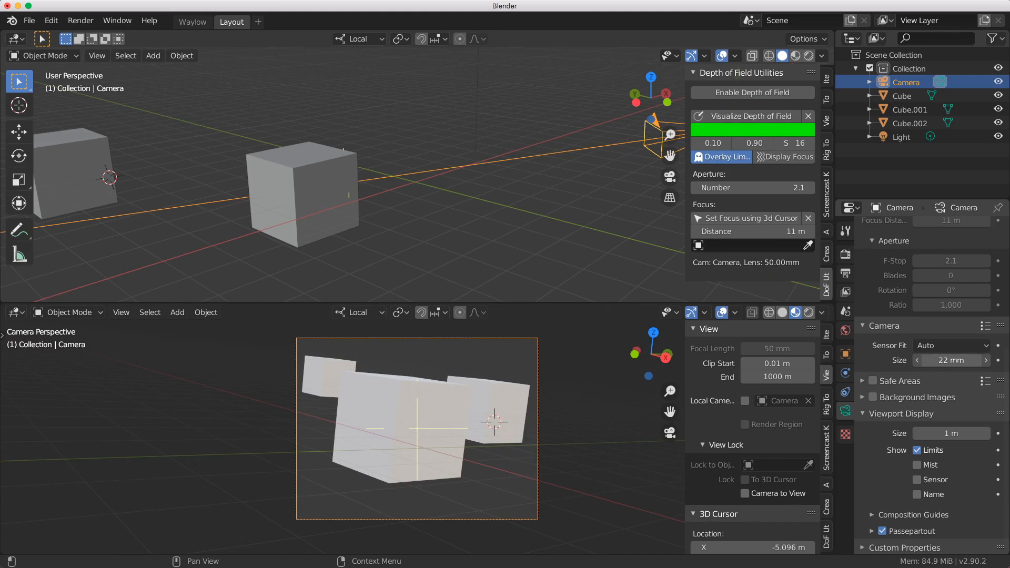
{"action": "left_click", "coordinate": [942, 360]}
{"action": "type", "text": "36"}
{"action": "key", "text": "Return"}
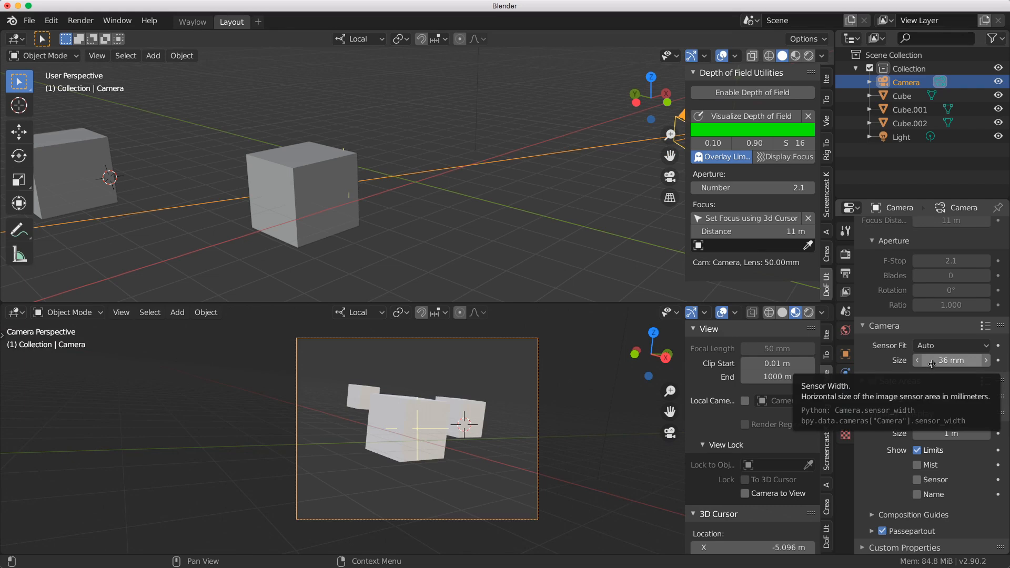
Expand the camera's Safe Areas settings and enable them for the camera view
{"action": "left_click", "coordinate": [879, 383]}
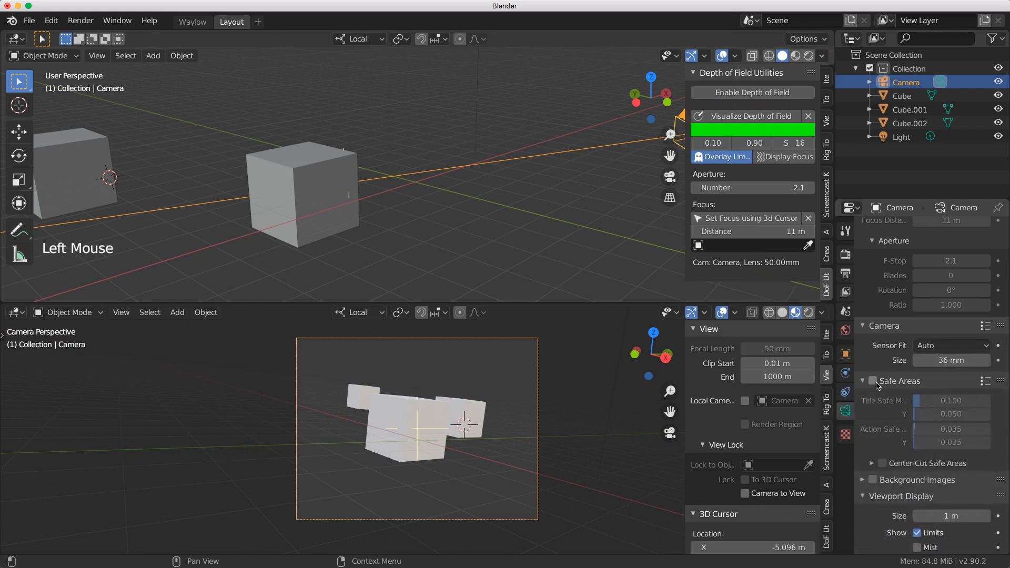
{"action": "left_click", "coordinate": [875, 383]}
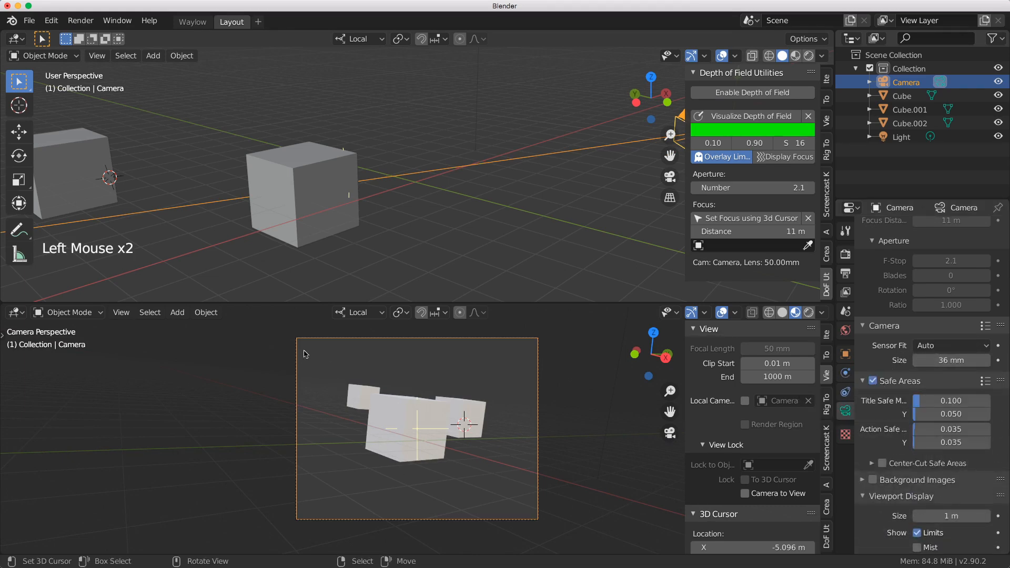
{"action": "scroll", "coordinate": [306, 356], "scroll_direction": "up", "scroll_amount": 4}
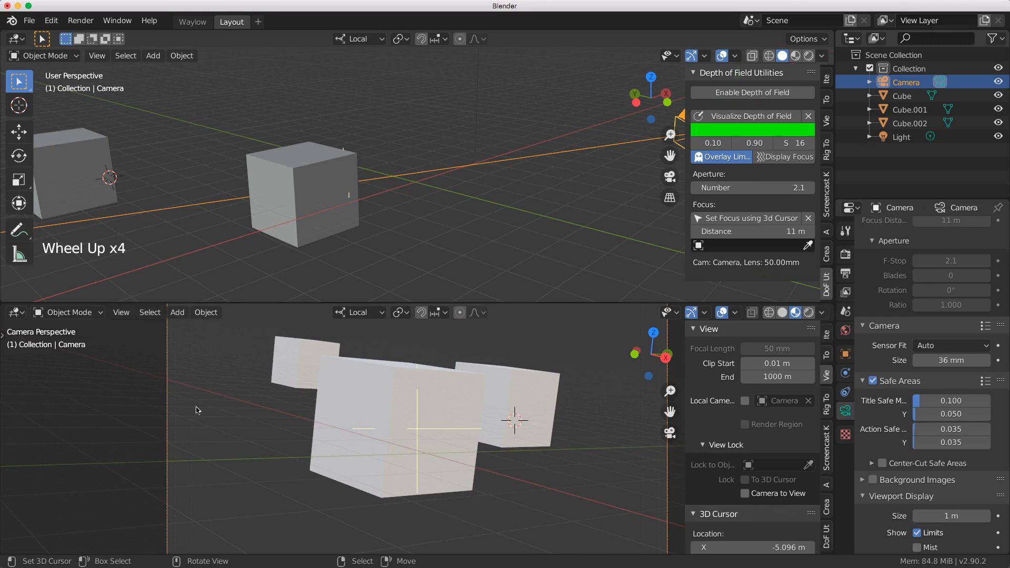
Switch the camera view to Solid shading with a custom white Viewport background
{"action": "left_click", "coordinate": [783, 312]}
{"action": "left_click", "coordinate": [822, 312]}
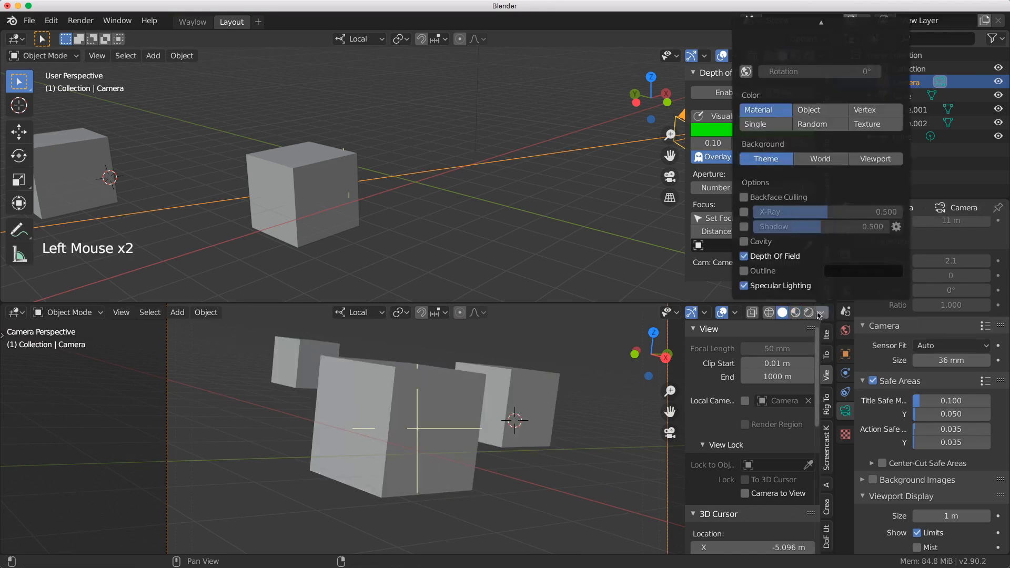
{"action": "left_click", "coordinate": [876, 158]}
{"action": "left_click", "coordinate": [829, 160]}
{"action": "left_click_drag", "start_coordinate": [896, 224], "coordinate": [893, 174]}
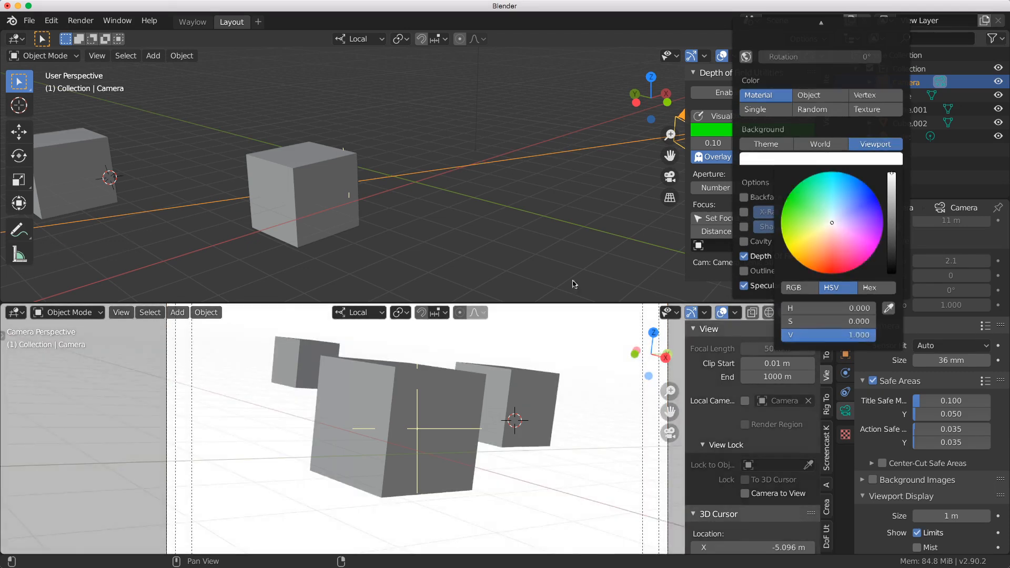
Set the title safe margins to 0.180 in X and 0.297 in Y, and enable Center-Cut Safe Areas with its settings expanded
{"action": "scroll", "coordinate": [307, 365], "scroll_direction": "down", "scroll_amount": 4}
{"action": "scroll", "coordinate": [307, 364], "scroll_direction": "up", "scroll_amount": 1}
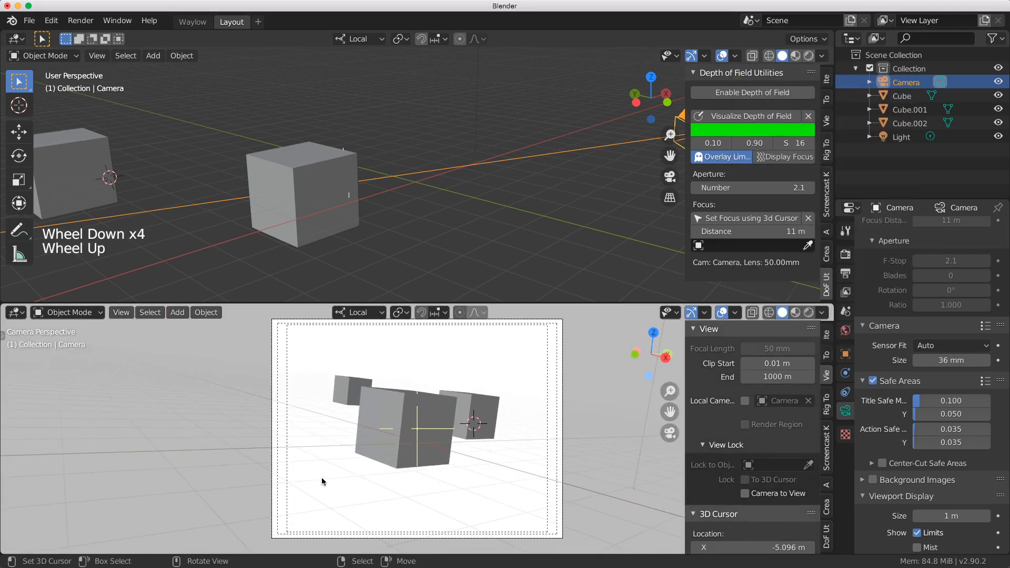
{"action": "left_click_drag", "start_coordinate": [920, 401], "coordinate": [944, 416]}
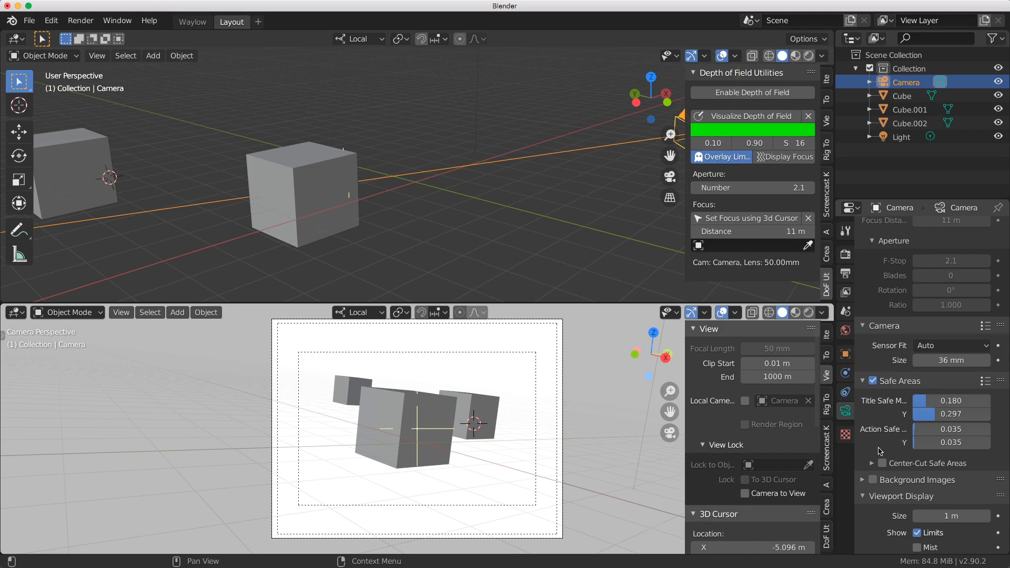
{"action": "scroll", "coordinate": [871, 438], "scroll_direction": "down", "scroll_amount": 1}
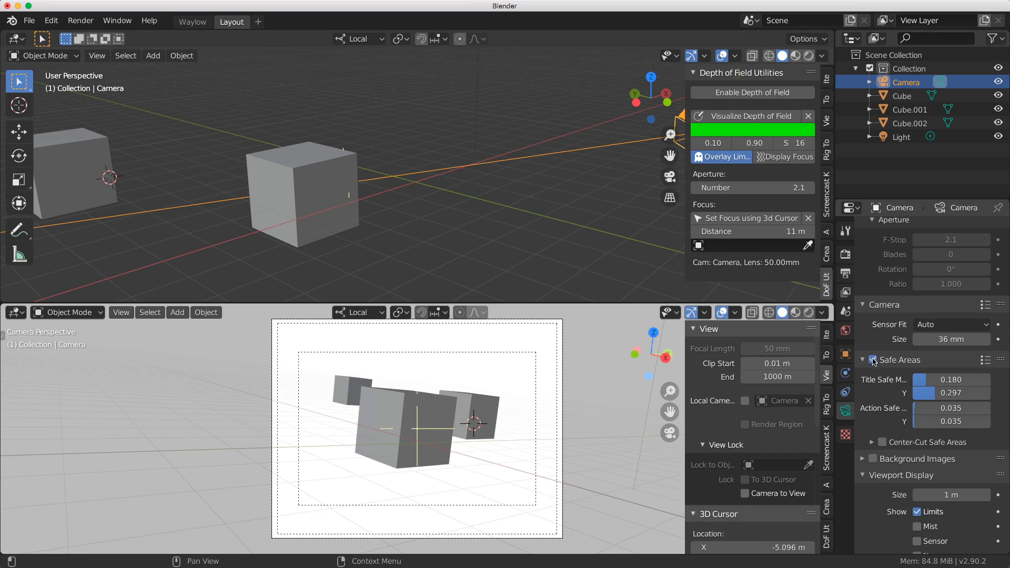
{"action": "left_click", "coordinate": [882, 442]}
{"action": "left_click", "coordinate": [872, 442]}
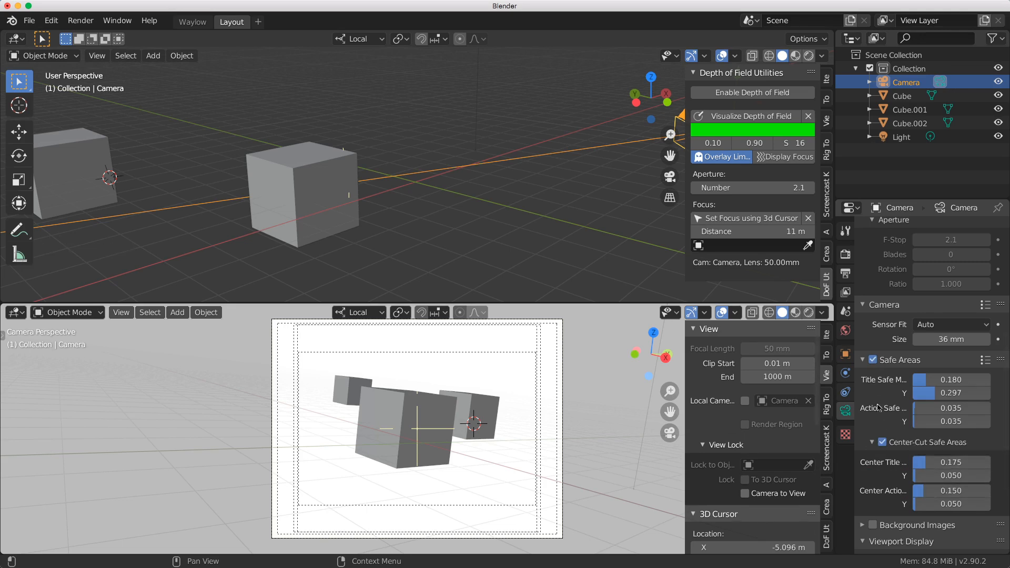
Turn off the camera's Safe Areas
{"action": "left_click", "coordinate": [874, 360]}
{"action": "scroll", "coordinate": [926, 369], "scroll_direction": "down", "scroll_amount": 2}
{"action": "double_click", "coordinate": [175, 136]}
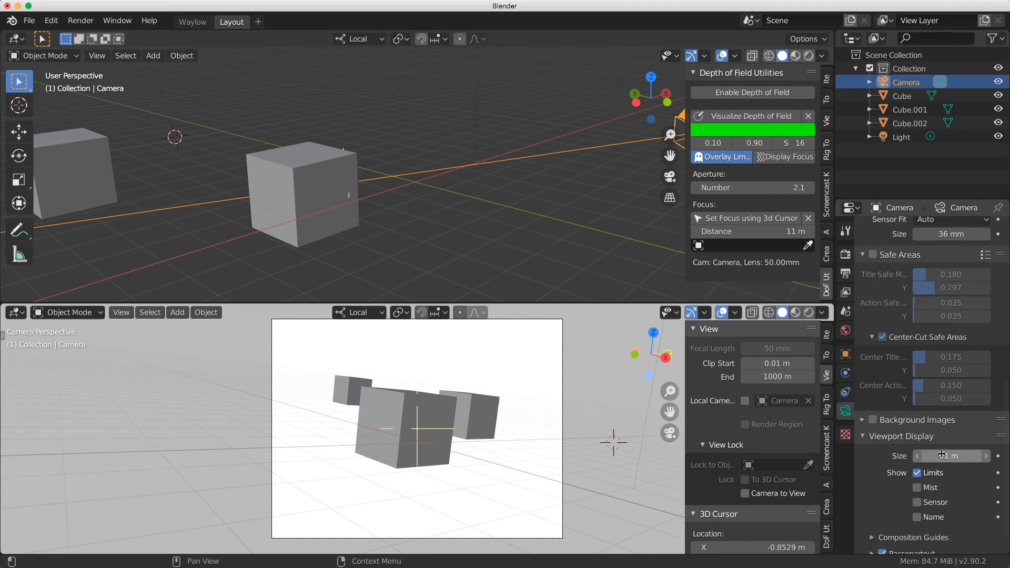
Try a larger viewport display size for the camera with the whole camera in view, then cancel it
{"action": "scroll", "coordinate": [938, 452], "scroll_direction": "down", "scroll_amount": 4}
{"action": "scroll", "coordinate": [595, 342], "scroll_direction": "down", "scroll_amount": 1}
{"action": "scroll", "coordinate": [401, 228], "scroll_direction": "down", "scroll_amount": 5}
{"action": "middle_click_drag", "start_coordinate": [440, 201], "coordinate": [405, 212], "text": "shift"}
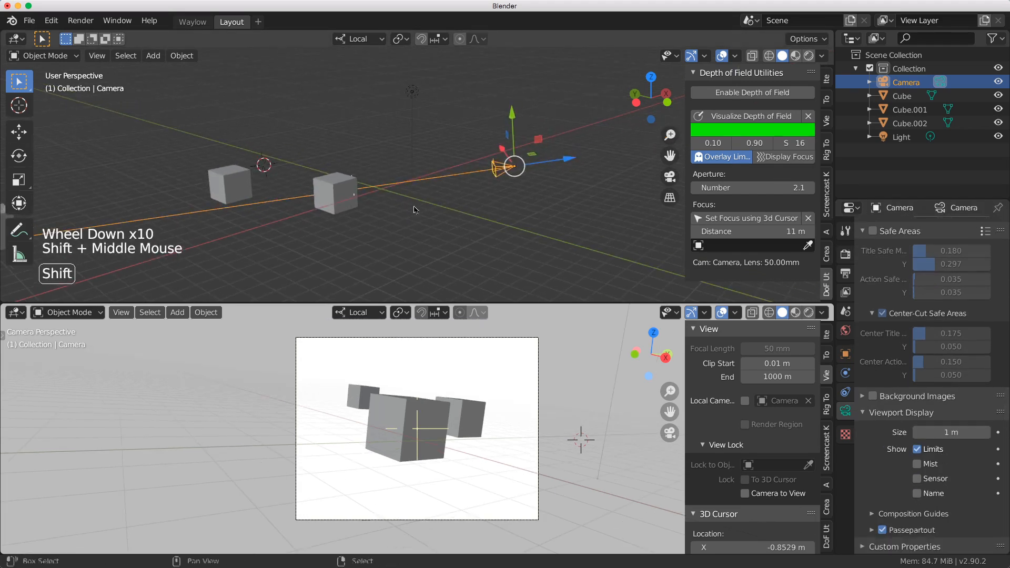
{"action": "left_click_drag", "start_coordinate": [952, 432], "coordinate": [1009, 432]}
{"action": "key", "text": "Escape"}
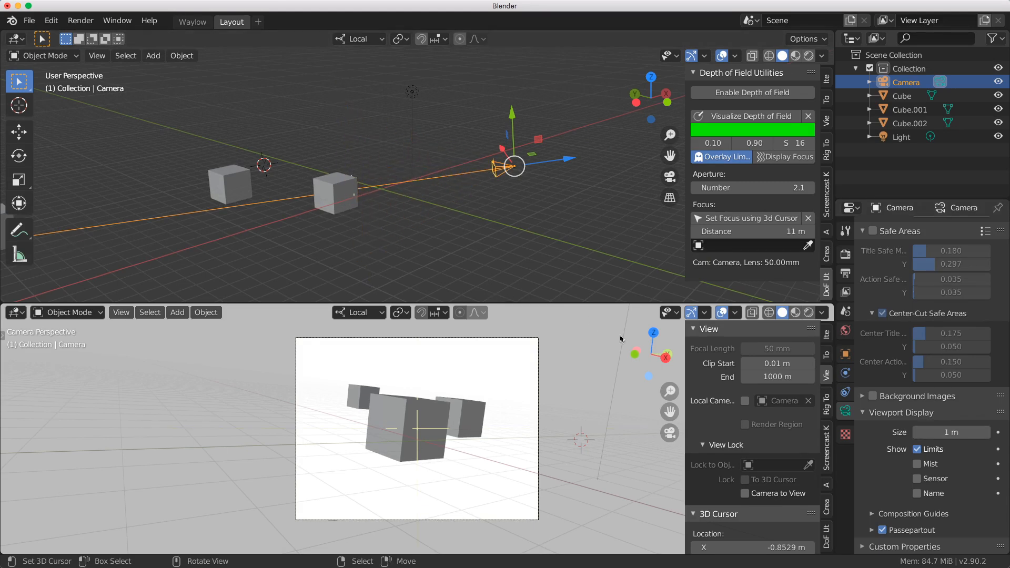
Toggle the camera's Limits display off and on, and show the Mist range in the scene before hiding it again
{"action": "left_click", "coordinate": [919, 450]}
{"action": "left_click", "coordinate": [919, 450]}
{"action": "left_click", "coordinate": [918, 464]}
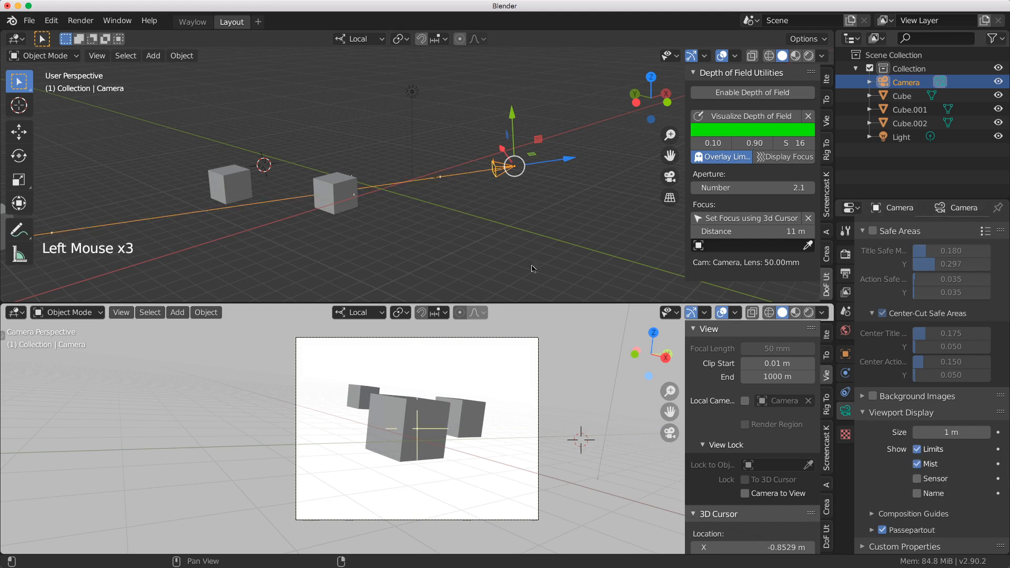
{"action": "scroll", "coordinate": [210, 219], "scroll_direction": "down", "scroll_amount": 14}
{"action": "scroll", "coordinate": [158, 223], "scroll_direction": "down", "scroll_amount": 1}
{"action": "scroll", "coordinate": [158, 223], "scroll_direction": "up", "scroll_amount": 13}
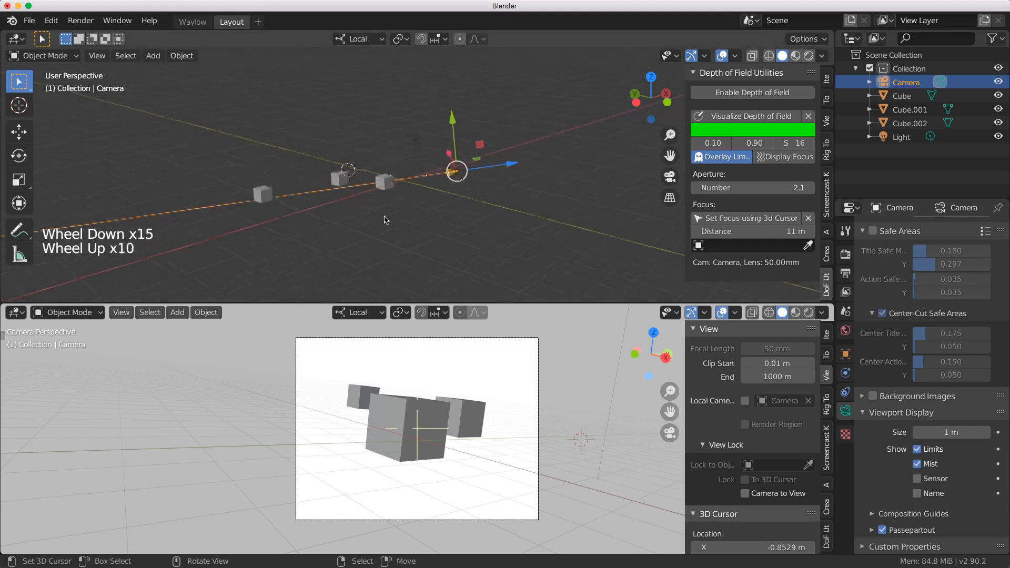
{"action": "left_click", "coordinate": [917, 464]}
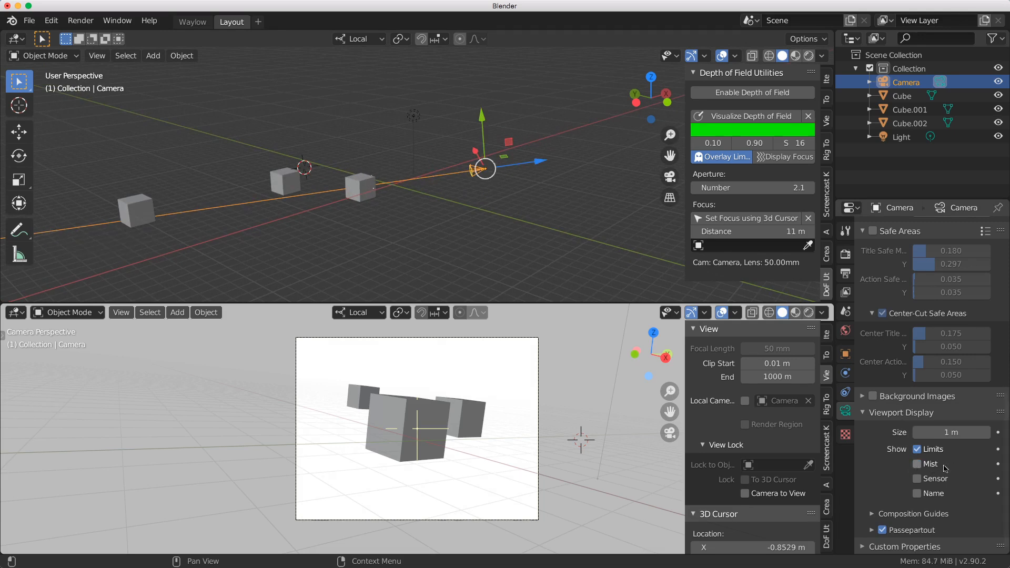
Enable the Sensor display for the camera and inspect the edges of the camera frame
{"action": "left_click", "coordinate": [918, 479]}
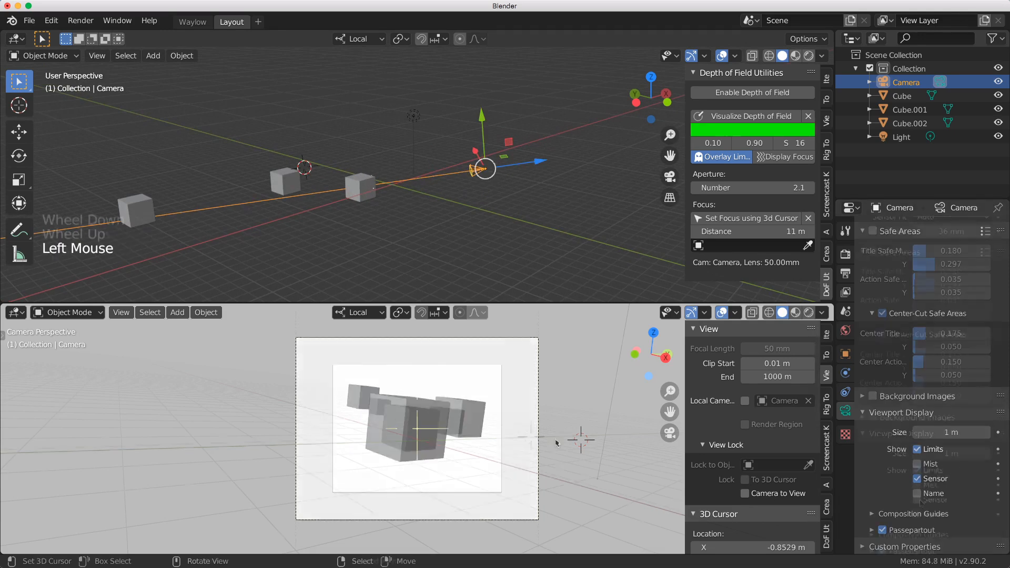
{"action": "scroll", "coordinate": [347, 367], "scroll_direction": "up", "scroll_amount": 3}
{"action": "middle_click_drag", "start_coordinate": [292, 426], "coordinate": [293, 452], "text": "shift"}
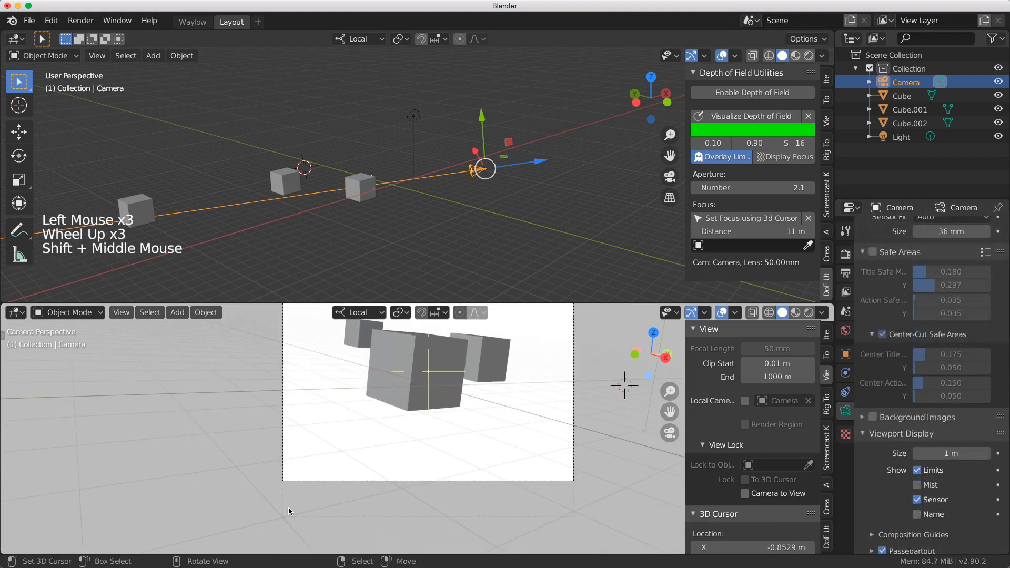
{"action": "scroll", "coordinate": [569, 487], "scroll_direction": "down", "scroll_amount": 3}
{"action": "middle_click_drag", "start_coordinate": [569, 487], "coordinate": [565, 537], "text": "shift"}
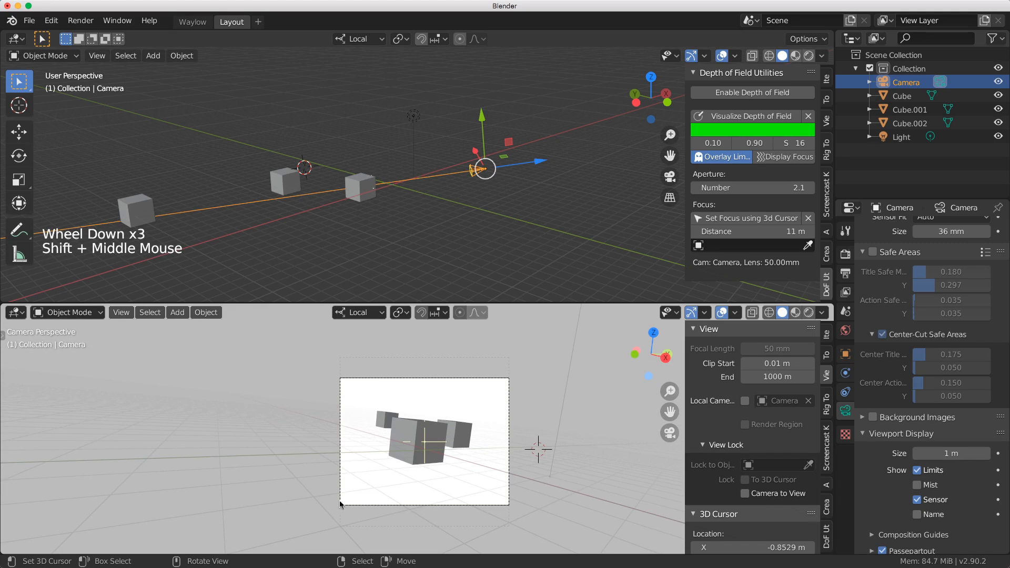
Turn off the camera's Sensor display, and show the camera's Name in the camera view before hiding it again
{"action": "left_click", "coordinate": [917, 500]}
{"action": "left_click", "coordinate": [918, 515]}
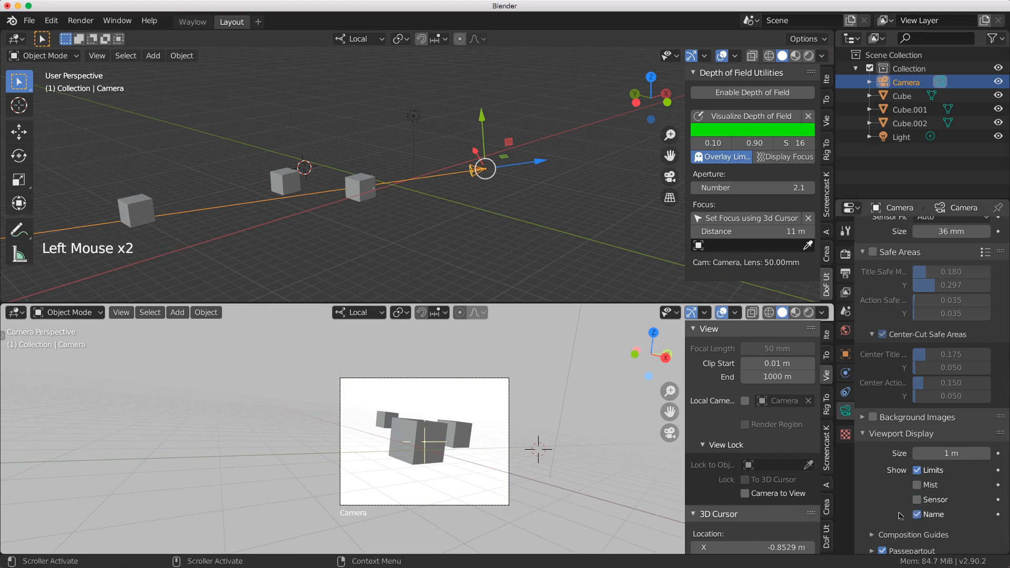
{"action": "scroll", "coordinate": [351, 521], "scroll_direction": "up", "scroll_amount": 1}
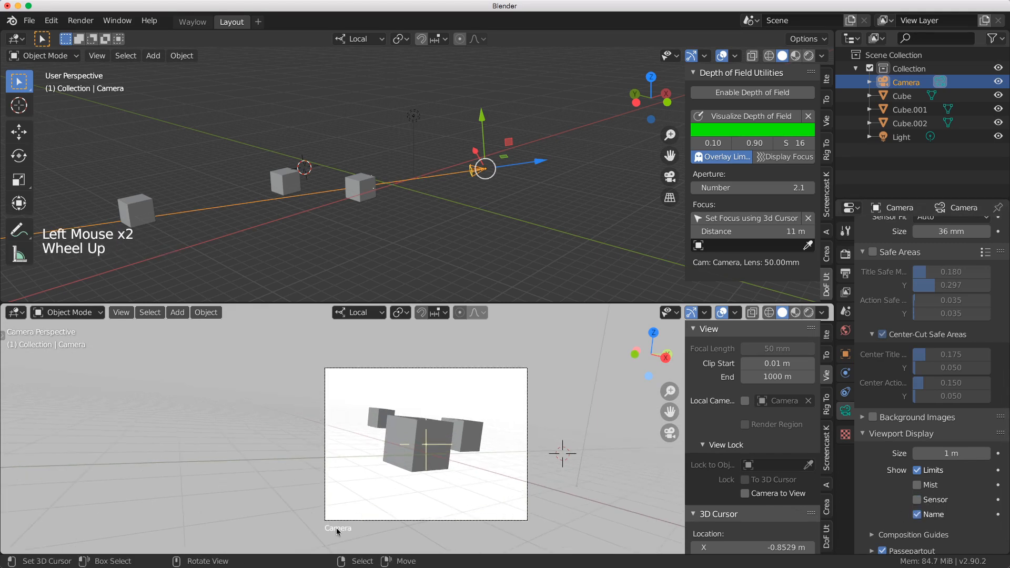
{"action": "middle_click_drag", "start_coordinate": [402, 496], "coordinate": [399, 464], "text": "shift"}
{"action": "left_click", "coordinate": [917, 515]}
Expand the camera's Composition Guides and try the Thirds guide over the camera view
{"action": "left_click", "coordinate": [906, 510]}
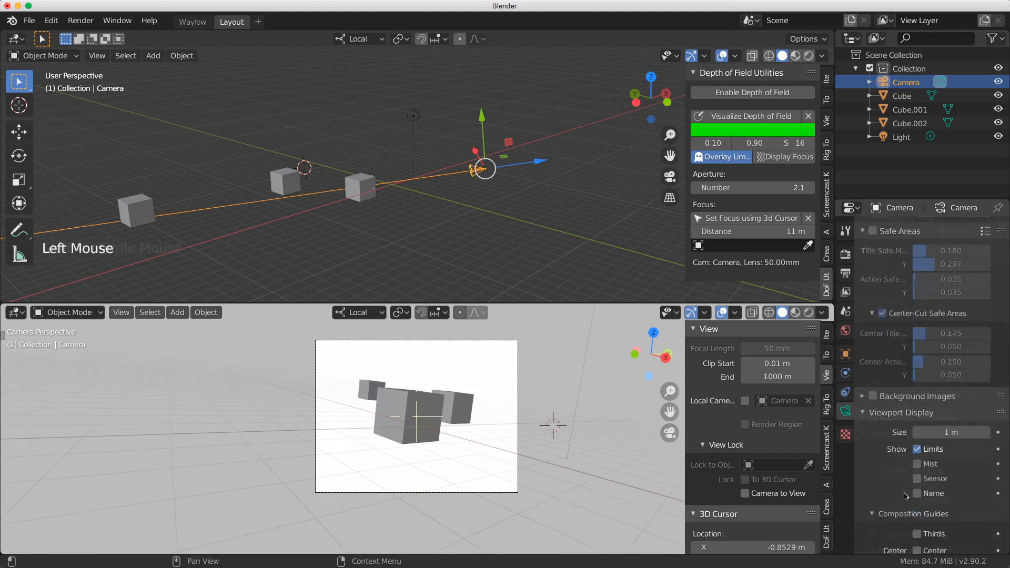
{"action": "scroll", "coordinate": [913, 490], "scroll_direction": "down", "scroll_amount": 4}
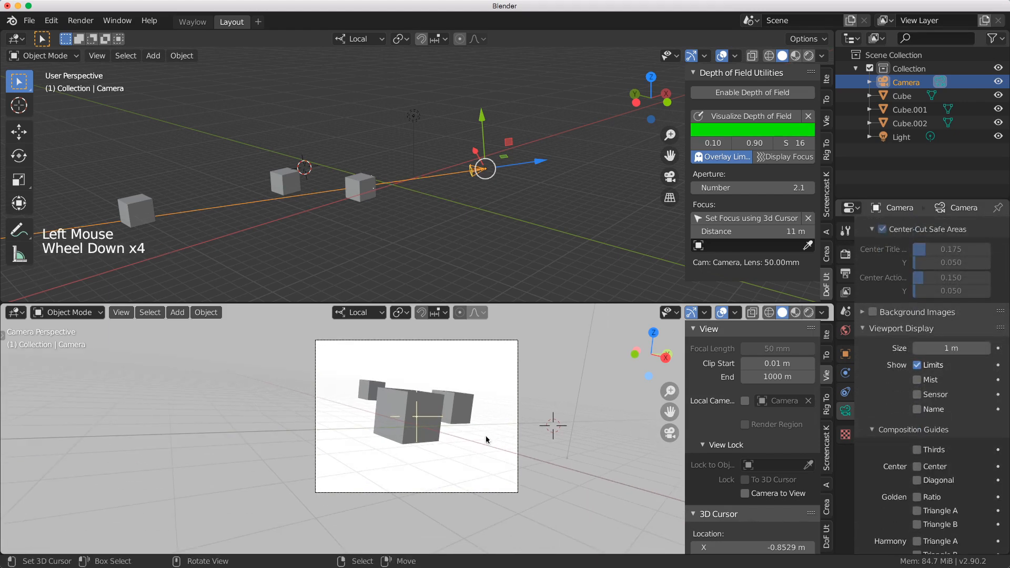
{"action": "scroll", "coordinate": [489, 439], "scroll_direction": "up", "scroll_amount": 2}
{"action": "scroll", "coordinate": [937, 464], "scroll_direction": "down", "scroll_amount": 1}
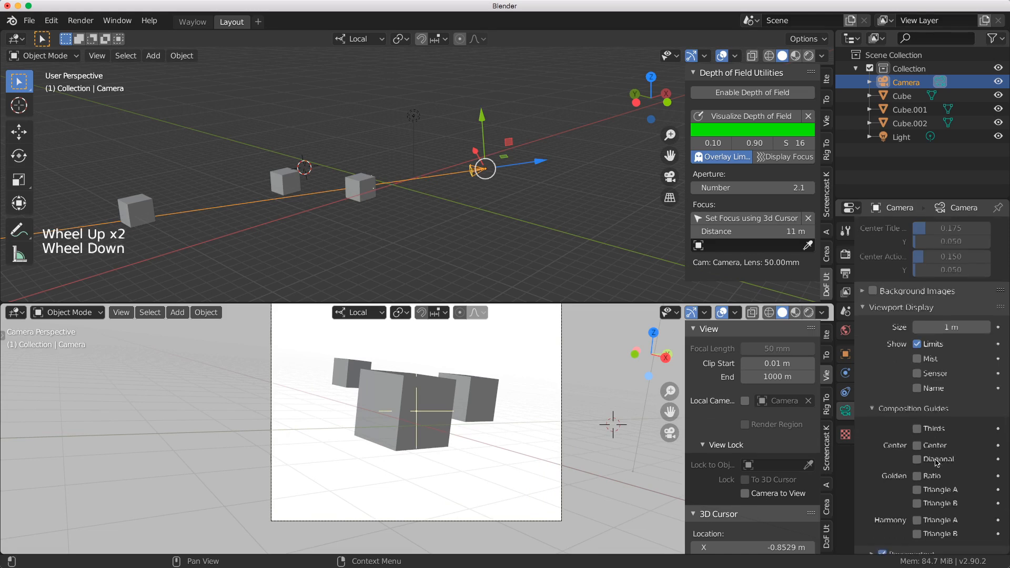
{"action": "left_click", "coordinate": [919, 430]}
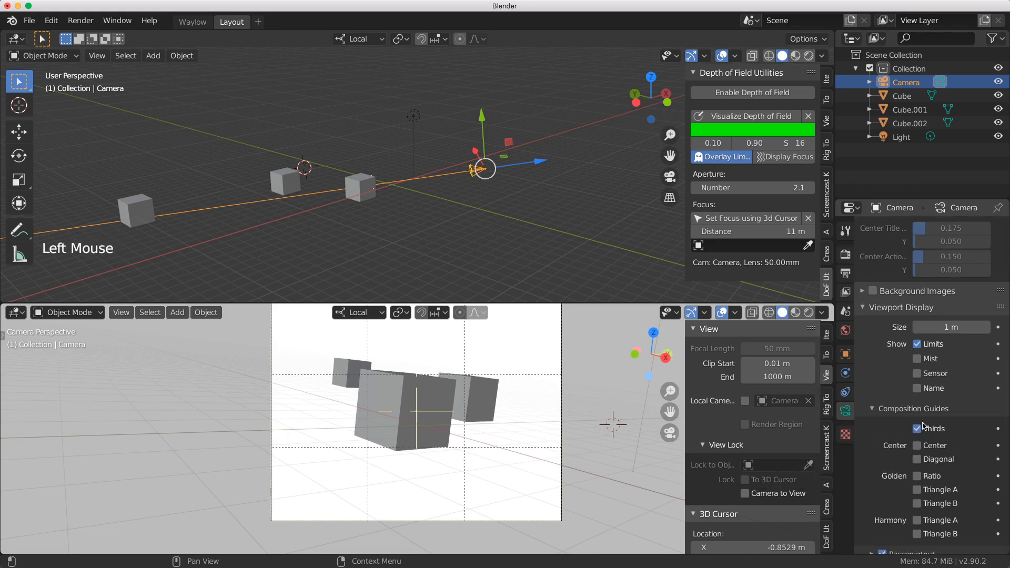
{"action": "scroll", "coordinate": [375, 343], "scroll_direction": "down", "scroll_amount": 1}
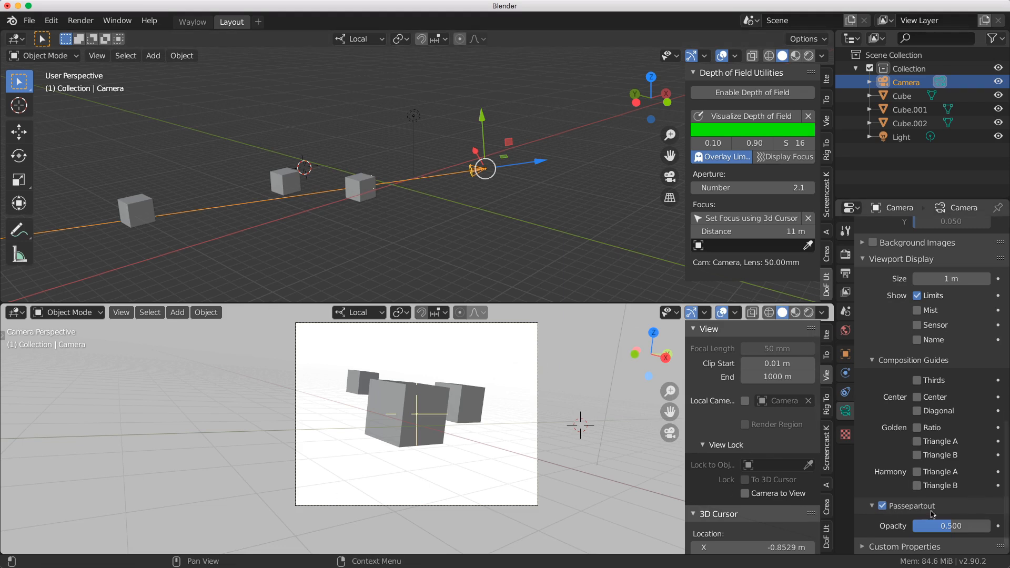
Toggle the camera's Passepartout off and on, and try a different opacity before cancelling it
{"action": "left_click", "coordinate": [883, 506]}
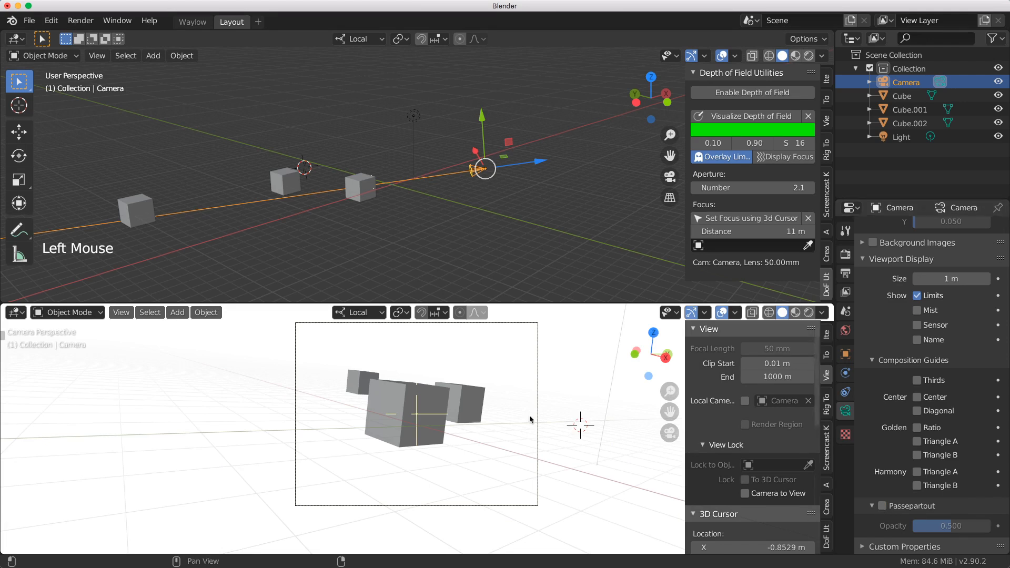
{"action": "left_click", "coordinate": [883, 506]}
{"action": "mouse_move", "coordinate": [951, 527]}
{"action": "left_mouse_down"}
{"action": "mouse_move", "coordinate": [914, 526]}
{"action": "mouse_move", "coordinate": [992, 527]}
{"action": "mouse_move", "coordinate": [939, 527]}
{"action": "mouse_move", "coordinate": [967, 526]}
{"action": "left_mouse_up"}
{"action": "key", "text": "Escape"}
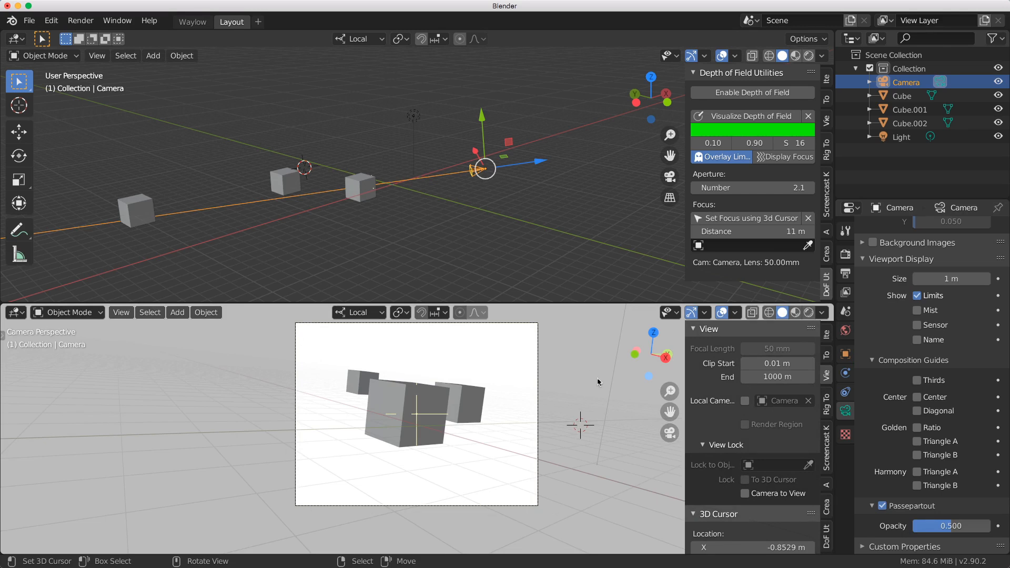
Try a Passepartout opacity of 1.000, then reset the opacity to its default
{"action": "left_click_drag", "start_coordinate": [954, 526], "coordinate": [991, 526]}
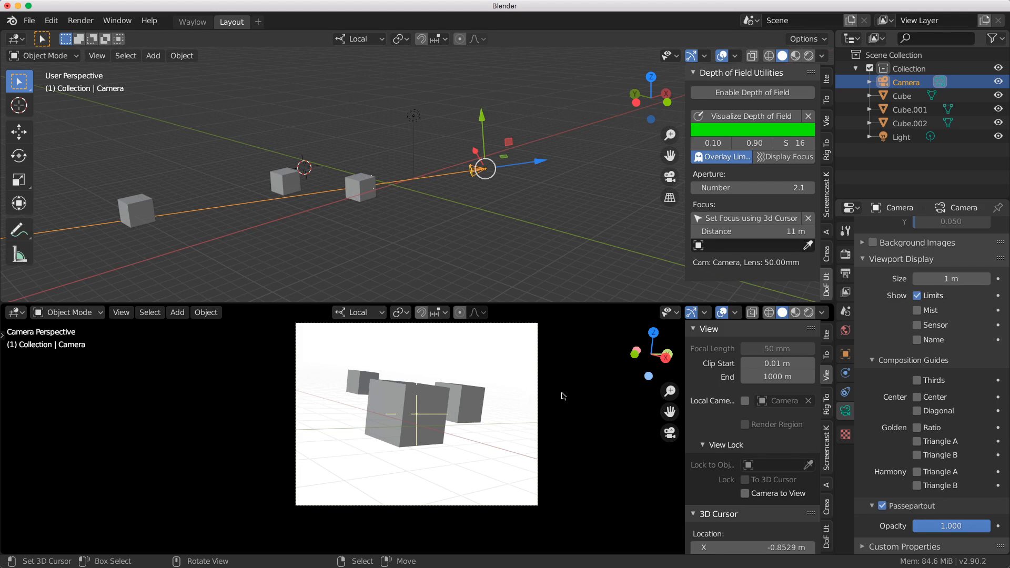
{"action": "left_click", "coordinate": [978, 528]}
{"action": "key", "text": "BackSpace"}
{"action": "key", "text": "Return"}
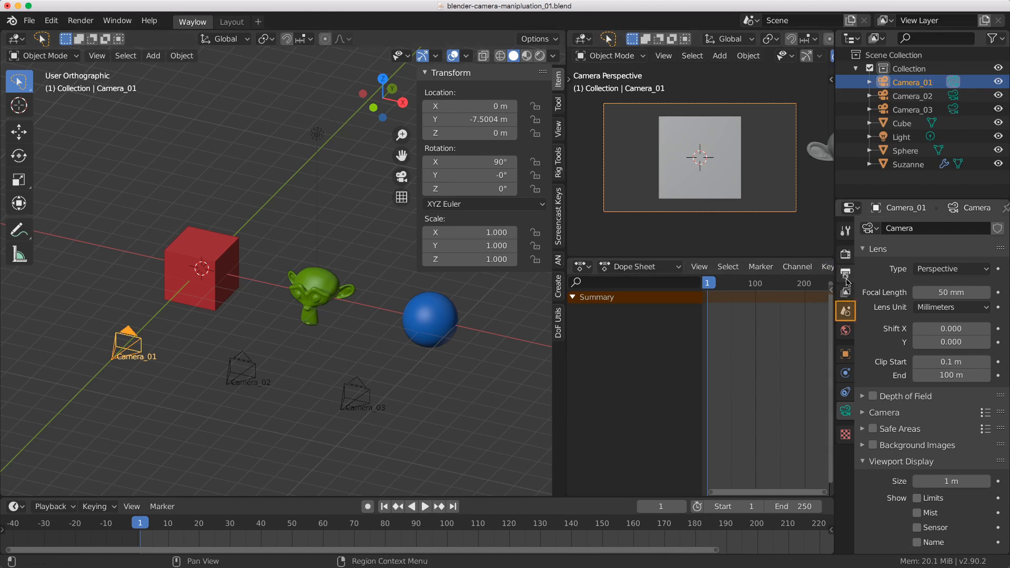
Set the scene's active camera to Camera_03 in the Scene properties
{"action": "left_click", "coordinate": [846, 314]}
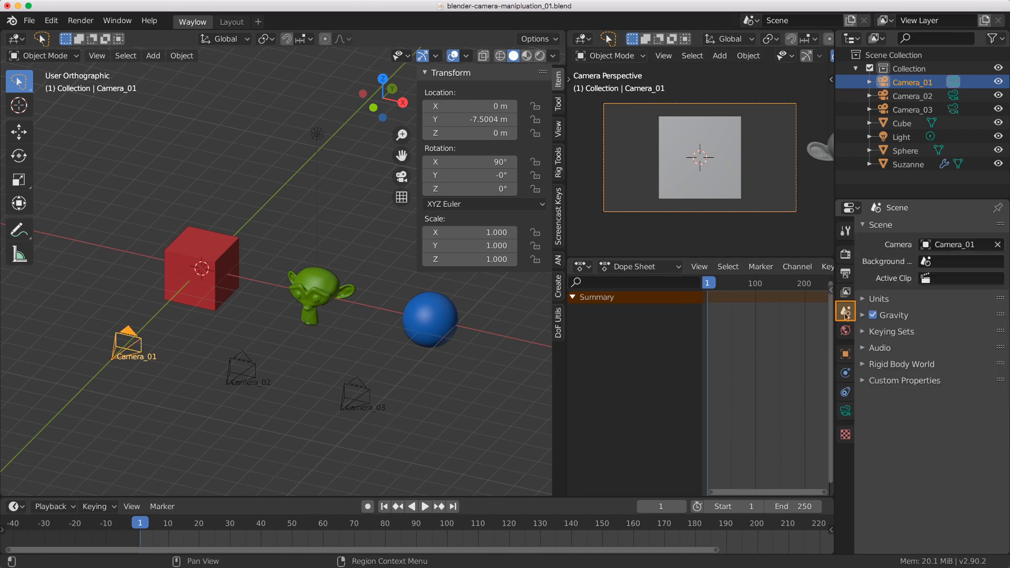
{"action": "left_click", "coordinate": [932, 247]}
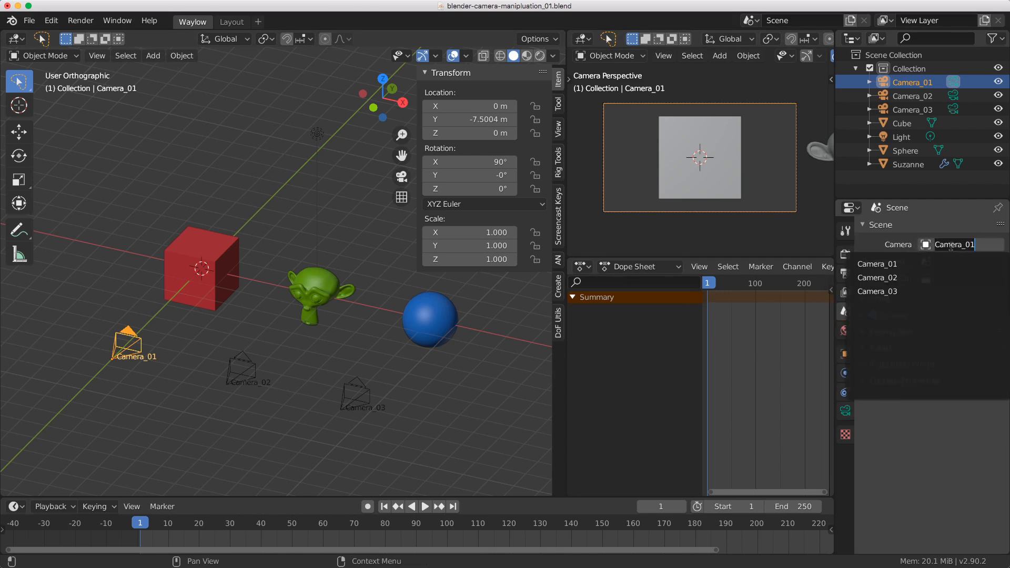
{"action": "left_click", "coordinate": [922, 292]}
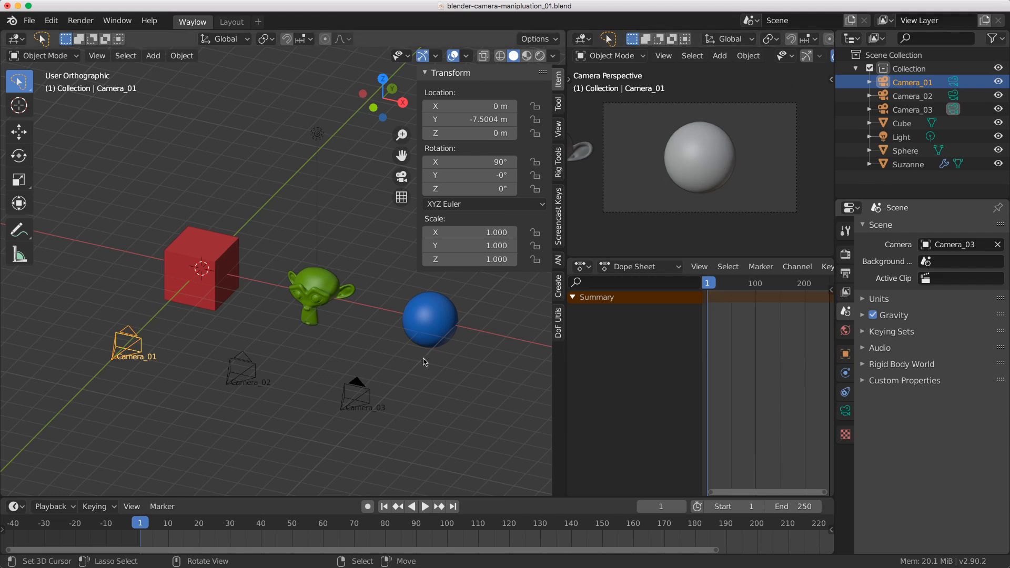
Change the camera viewport's solid shading colour mode so the objects display in their own colours
{"action": "middle_click_drag", "start_coordinate": [820, 55], "coordinate": [716, 57]}
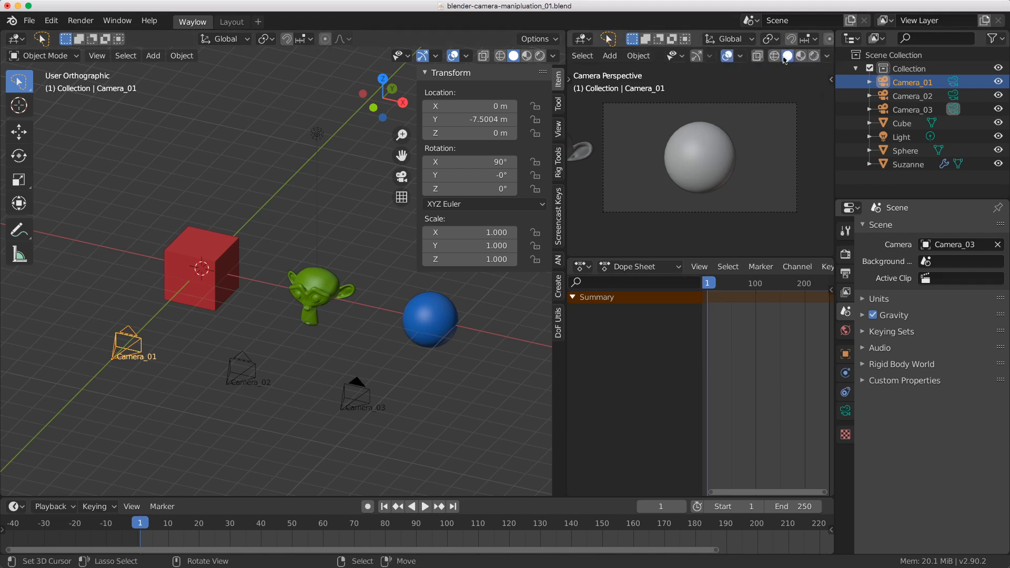
{"action": "left_click", "coordinate": [828, 56]}
{"action": "left_click", "coordinate": [824, 223]}
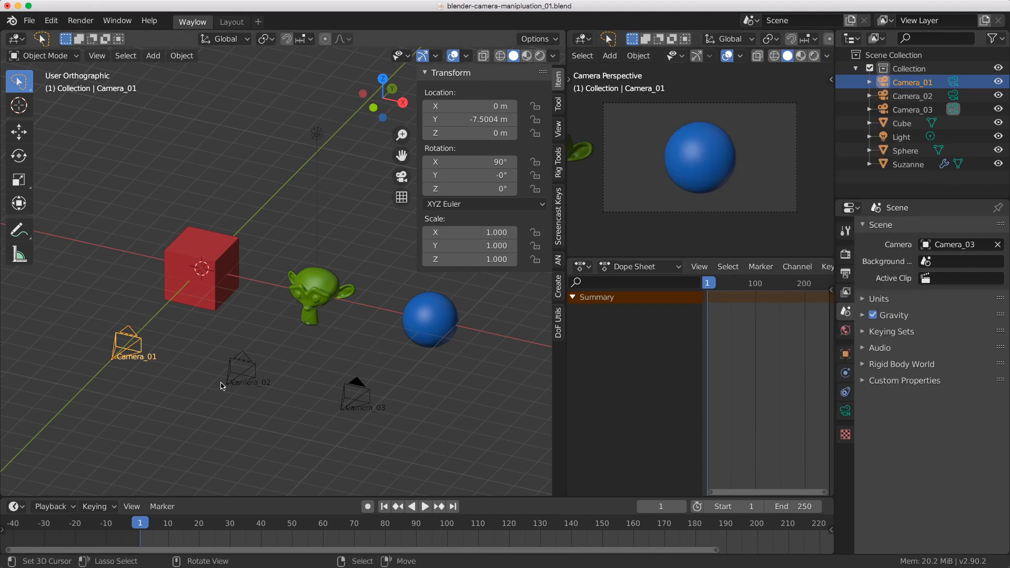
Make Camera_02 the scene's active camera from the 3D viewport and return to the free perspective view
{"action": "left_click", "coordinate": [234, 374]}
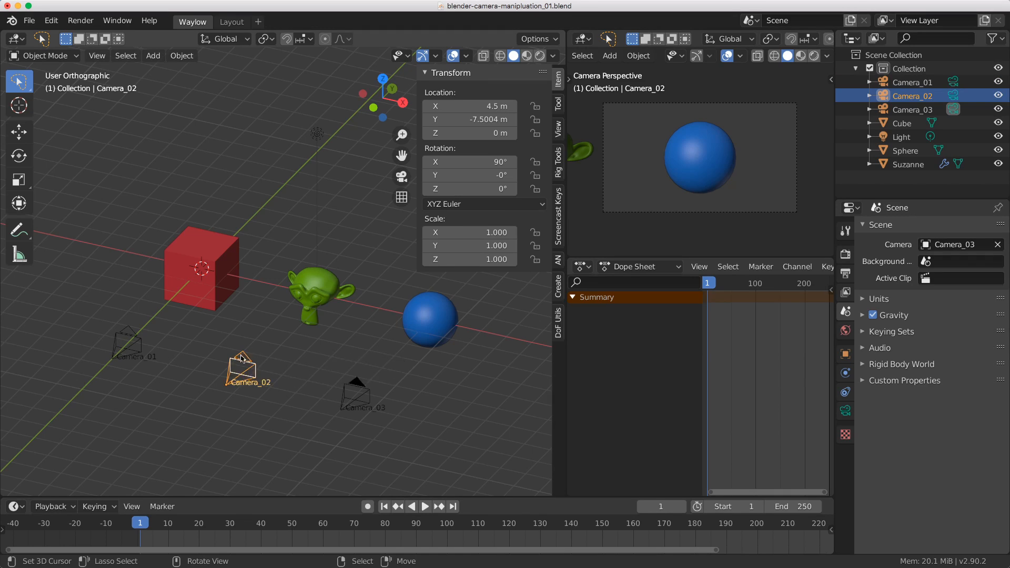
{"action": "key", "text": "ctrl+KP_0"}
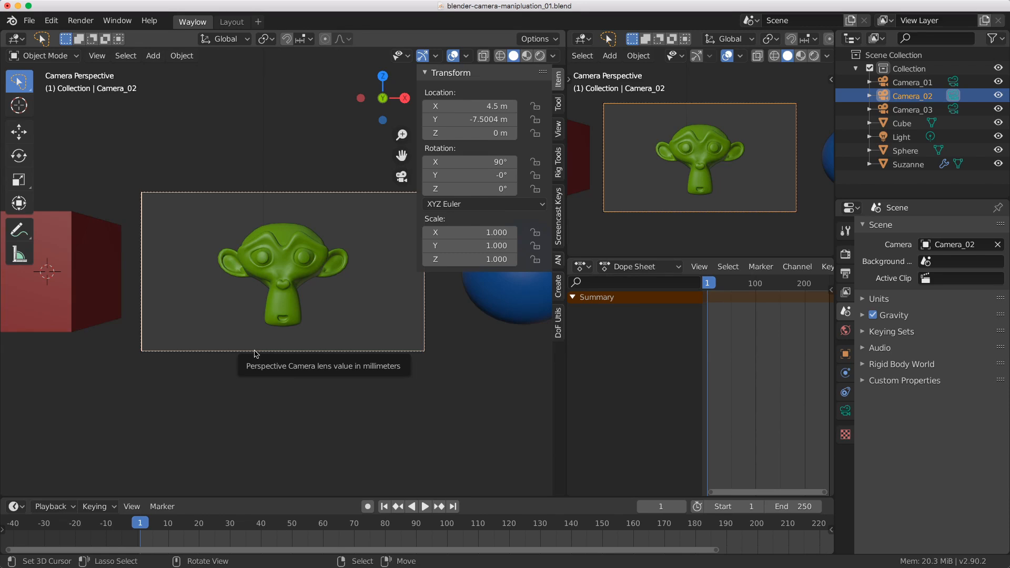
{"action": "key", "text": "KP_0"}
Make Camera_01 the active camera with Set Active Object as Camera, and leave the camera view
{"action": "left_click", "coordinate": [108, 348]}
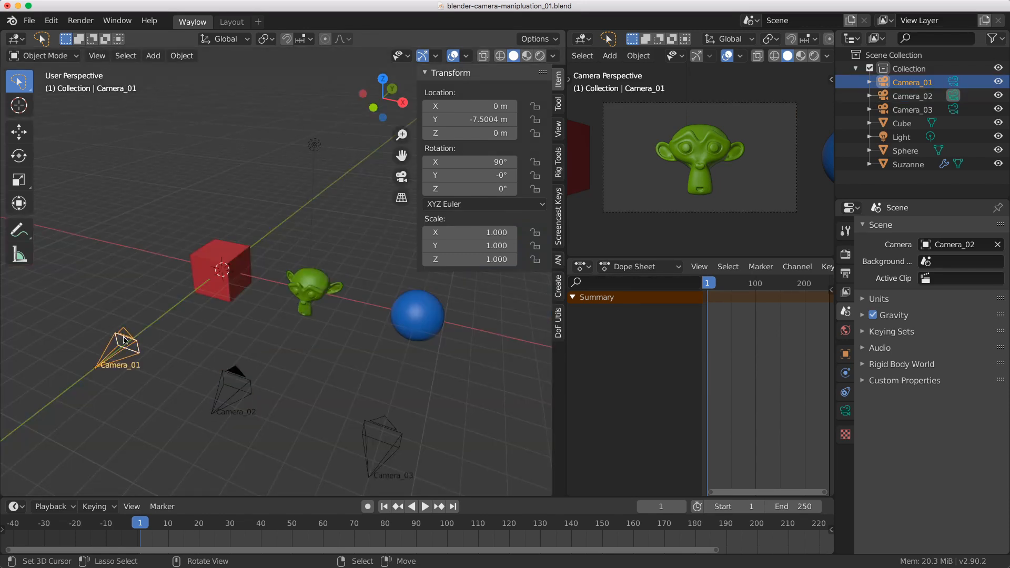
{"action": "left_click", "coordinate": [99, 56]}
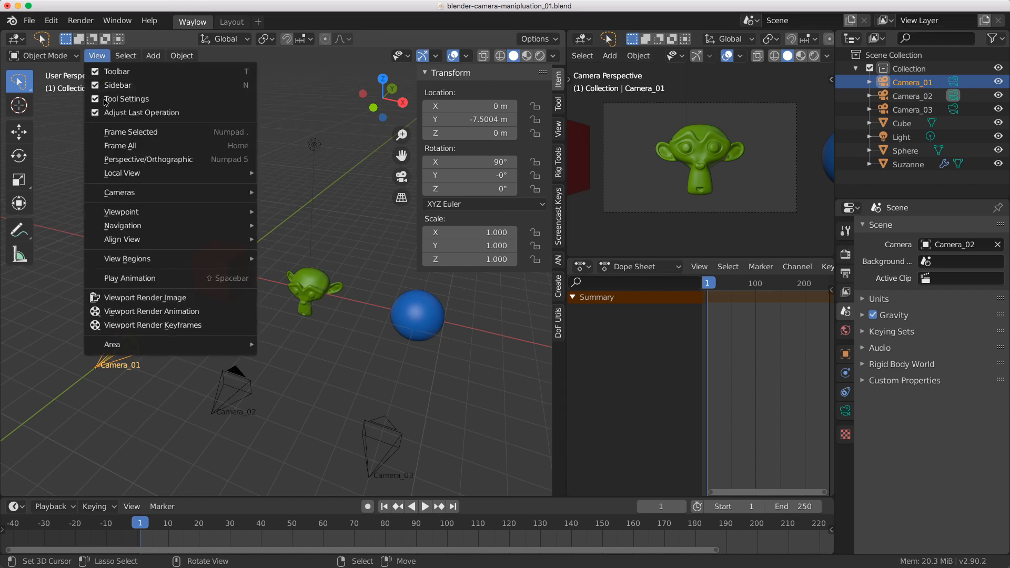
{"action": "mouse_move", "coordinate": [121, 194]}
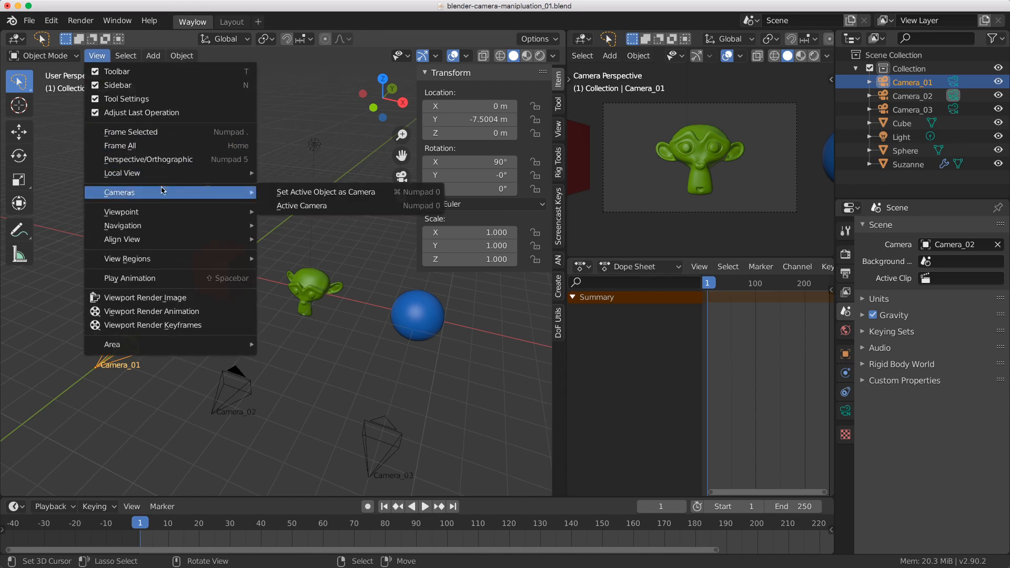
{"action": "left_click", "coordinate": [294, 196]}
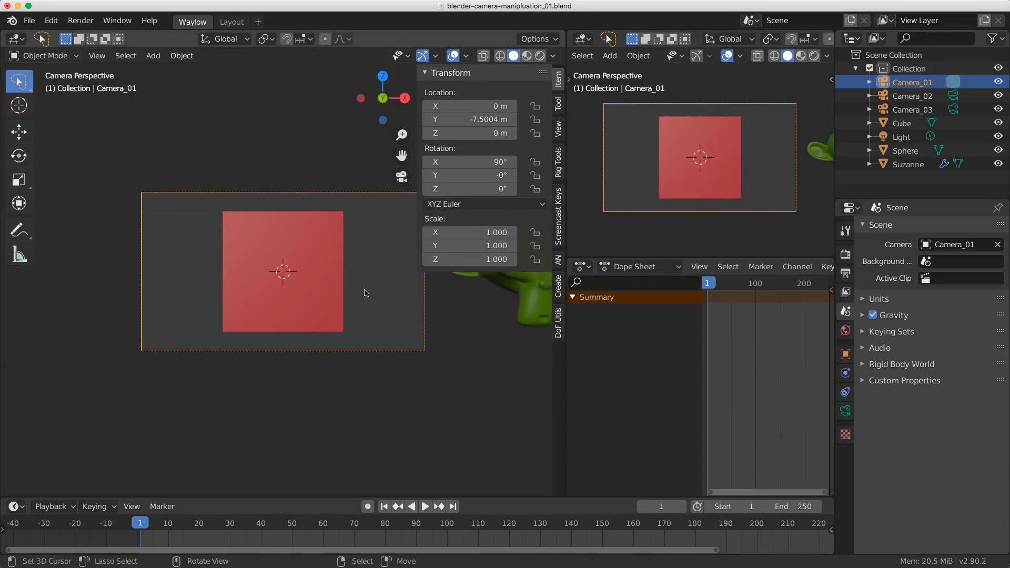
{"action": "left_click", "coordinate": [402, 178]}
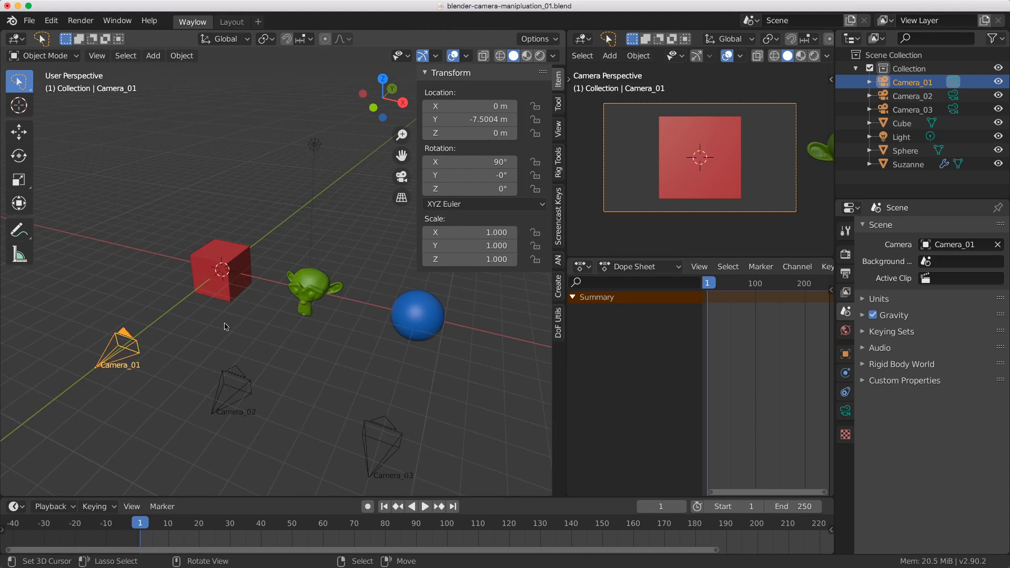
Bind Camera_01 to a timeline marker at frame 1
{"action": "scroll", "coordinate": [226, 353], "scroll_direction": "down", "scroll_amount": 2}
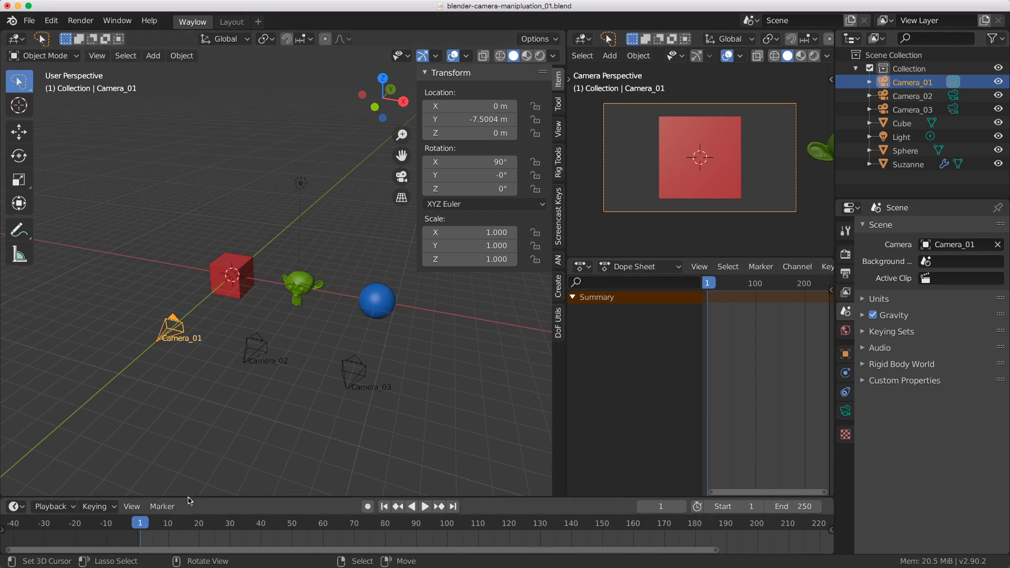
{"action": "left_click", "coordinate": [170, 512]}
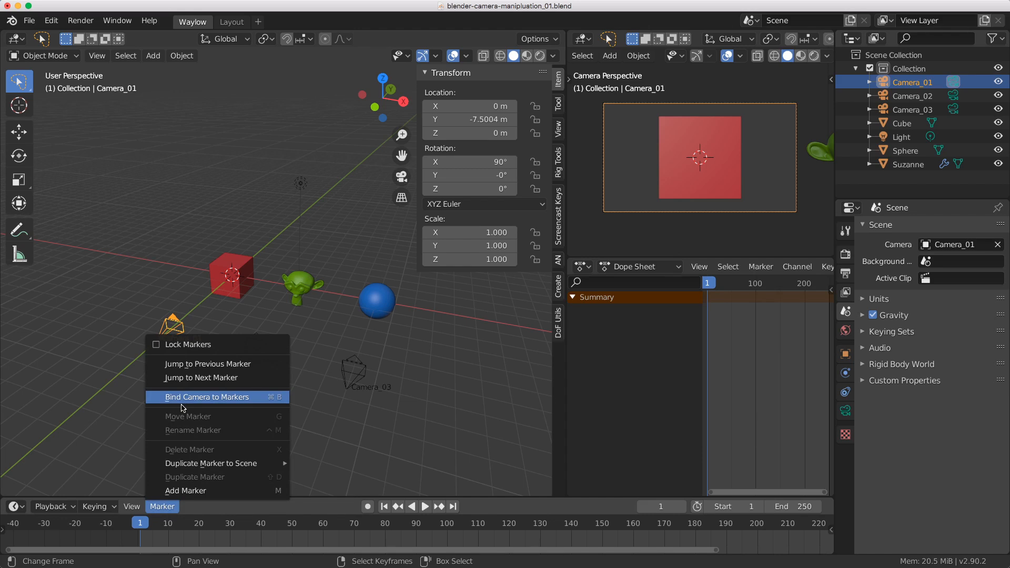
{"action": "left_click", "coordinate": [226, 400]}
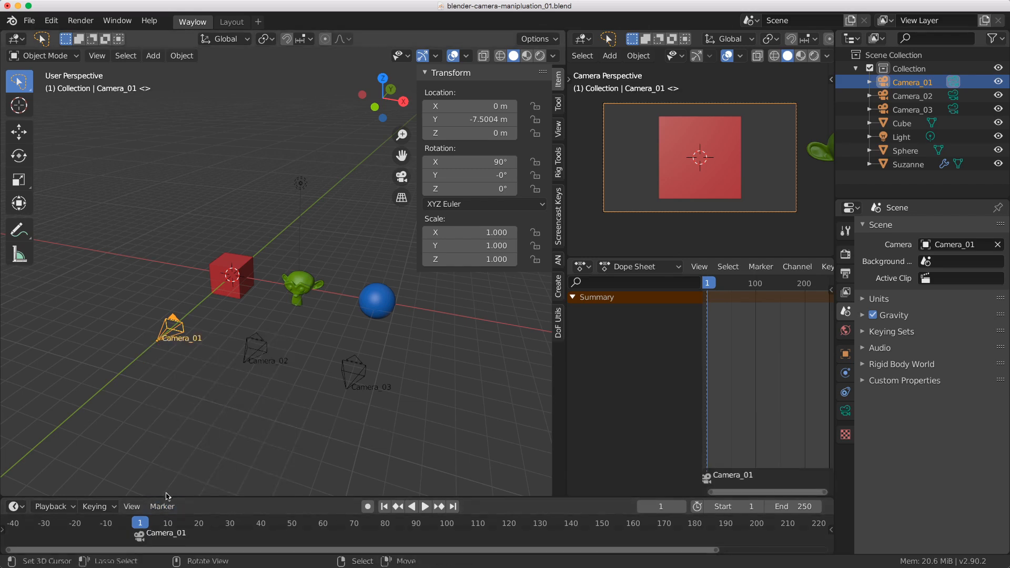
Enlarge the timeline area and bind Camera_02 to a marker at frame 21
{"action": "left_click_drag", "start_coordinate": [166, 496], "coordinate": [165, 451]}
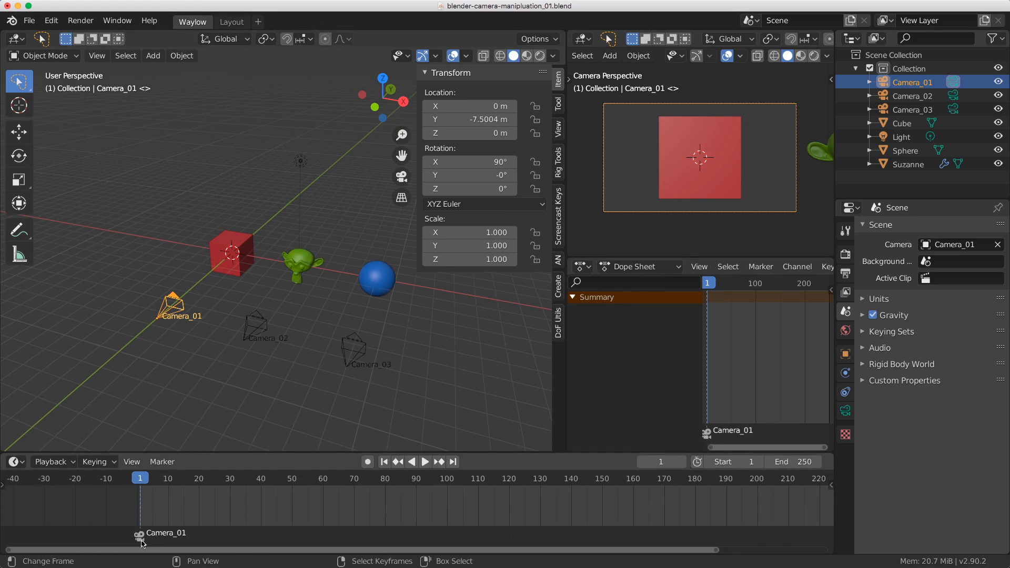
{"action": "left_click_drag", "start_coordinate": [145, 480], "coordinate": [202, 480]}
{"action": "left_click", "coordinate": [261, 339]}
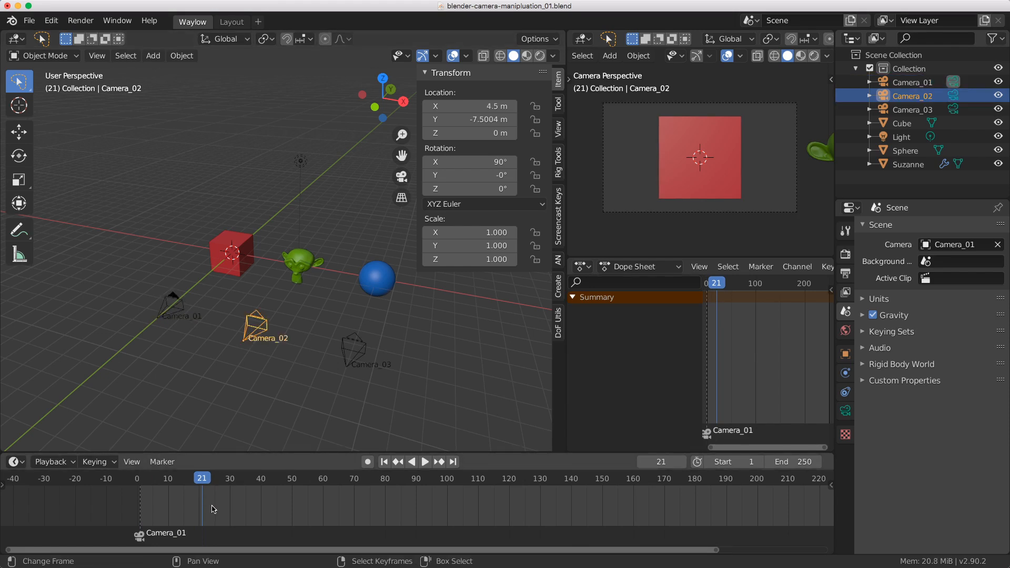
{"action": "key", "text": "ctrl+b"}
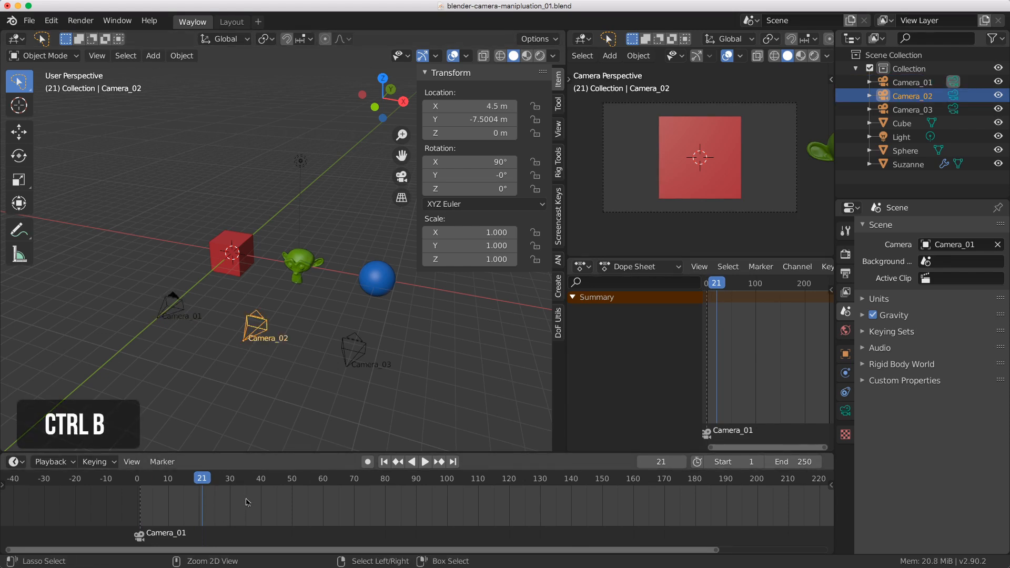
{"action": "key", "text": "ctrl+b"}
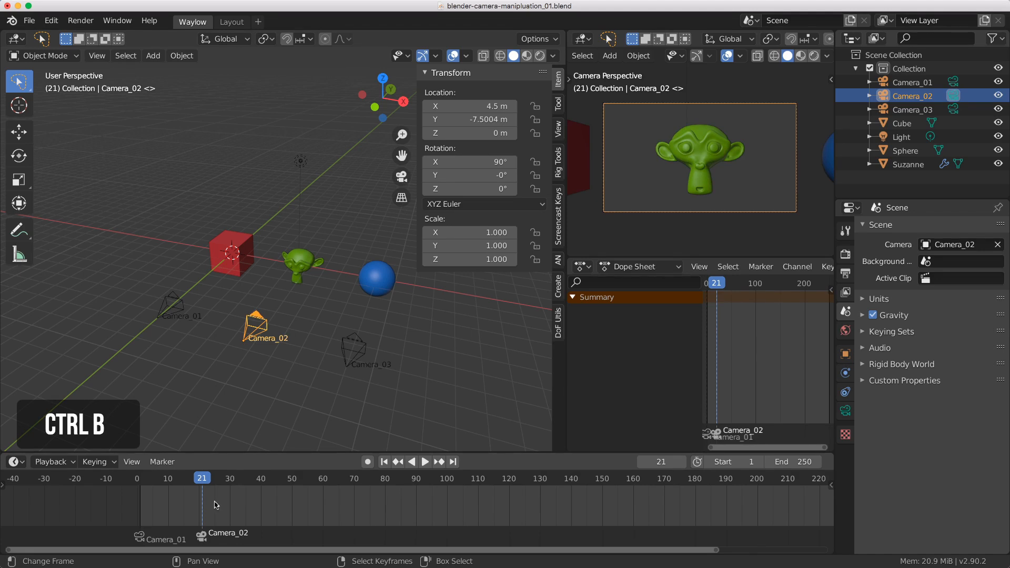
{"action": "key", "text": "ctrl+b"}
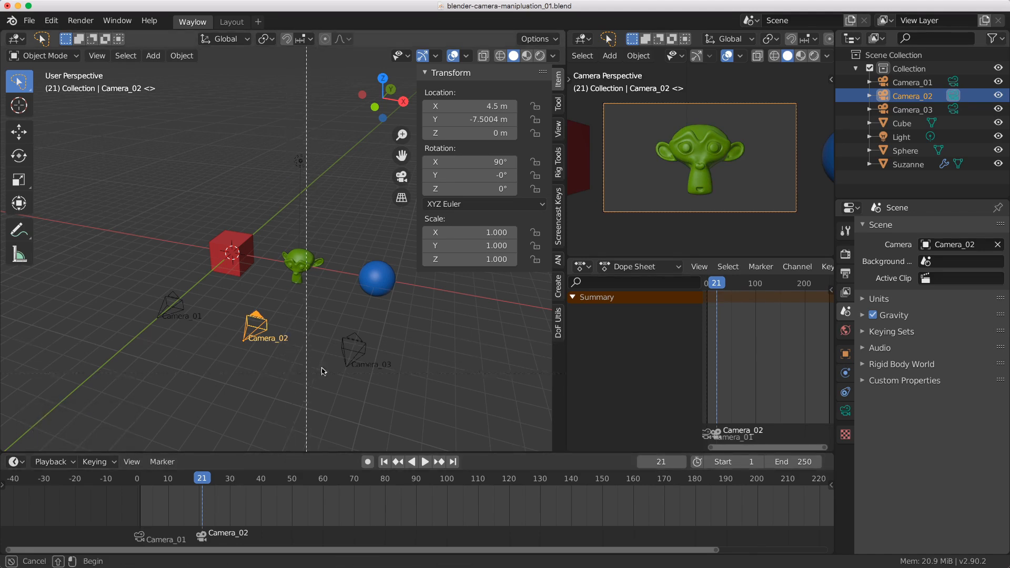
{"action": "key", "text": "Escape"}
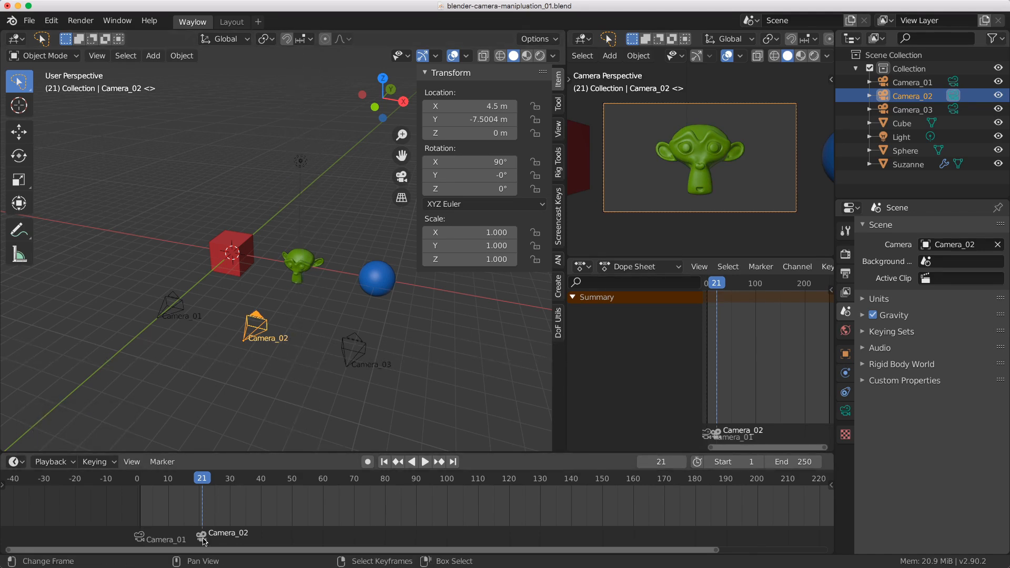
Bind Camera_03 to a timeline marker at frame 41
{"action": "left_click_drag", "start_coordinate": [209, 498], "coordinate": [265, 499]}
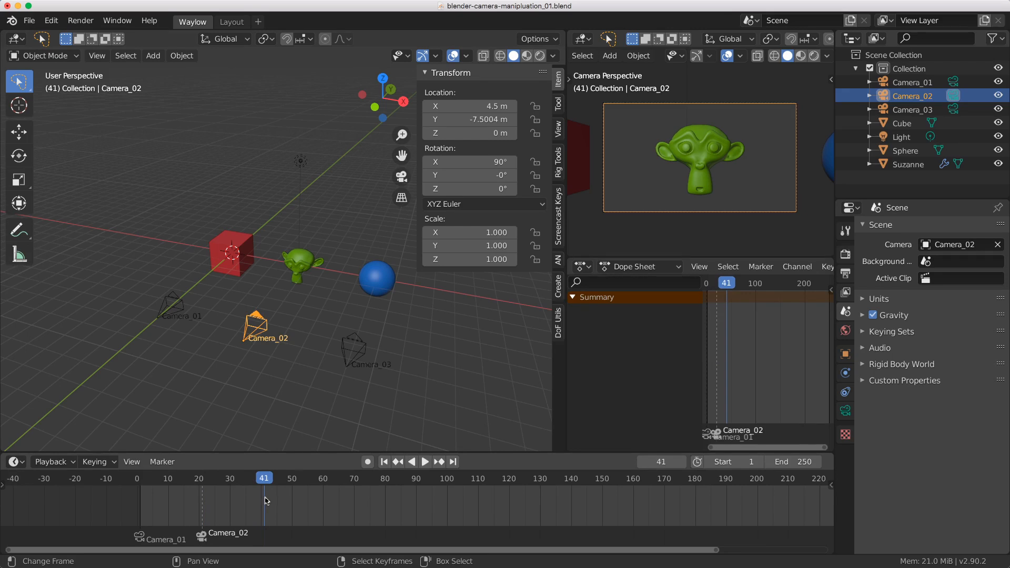
{"action": "left_click", "coordinate": [348, 343]}
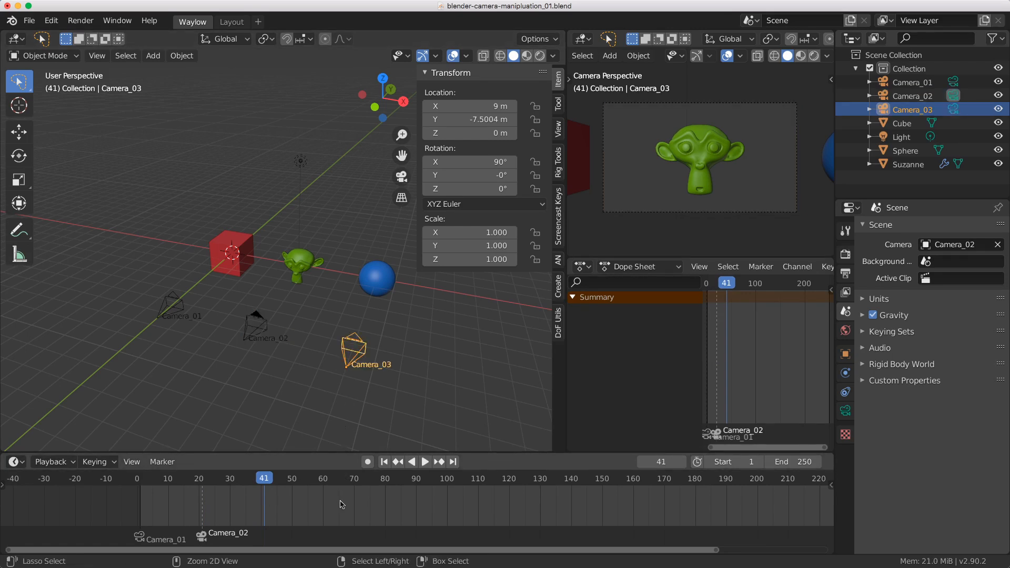
{"action": "key", "text": "ctrl+b"}
Scrub and play the timeline to preview the switches between the bound cameras
{"action": "mouse_move", "coordinate": [275, 506]}
{"action": "left_mouse_down"}
{"action": "mouse_move", "coordinate": [149, 505]}
{"action": "mouse_move", "coordinate": [282, 516]}
{"action": "mouse_move", "coordinate": [196, 521]}
{"action": "mouse_move", "coordinate": [219, 538]}
{"action": "mouse_move", "coordinate": [179, 538]}
{"action": "mouse_move", "coordinate": [214, 537]}
{"action": "left_mouse_up"}
{"action": "key", "text": "space"}
{"action": "key", "text": "space"}
Move the Camera_02 marker to about frame 7 and the Camera_01 marker to about frame 25, and scrub to frame 14
{"action": "left_click", "coordinate": [202, 539]}
{"action": "left_click", "coordinate": [146, 498]}
{"action": "left_click_drag", "start_coordinate": [145, 495], "coordinate": [181, 504]}
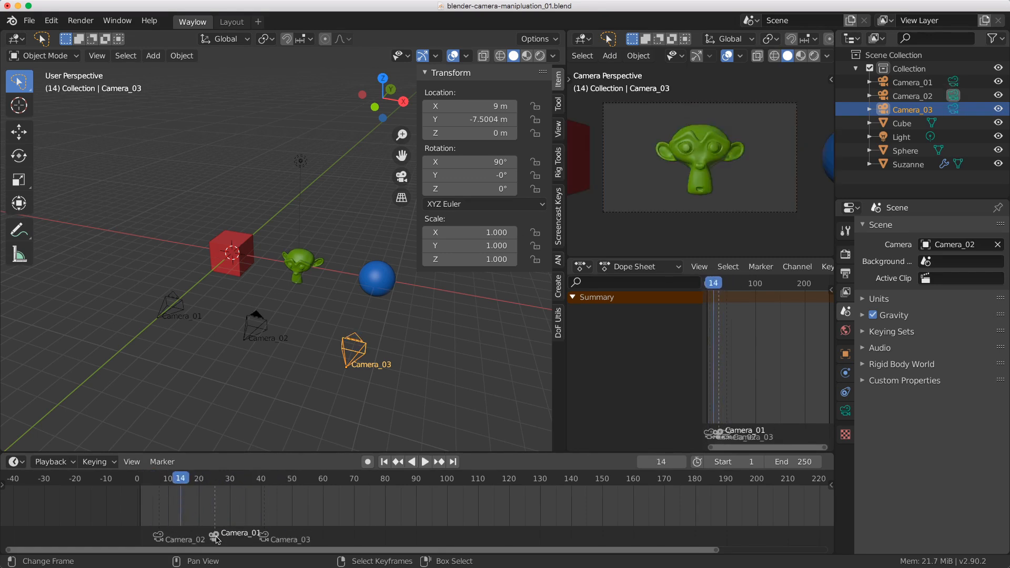
Duplicate the Camera_02 marker to about frame 64 and the Camera_03 marker to about frame 82
{"action": "left_click", "coordinate": [164, 543]}
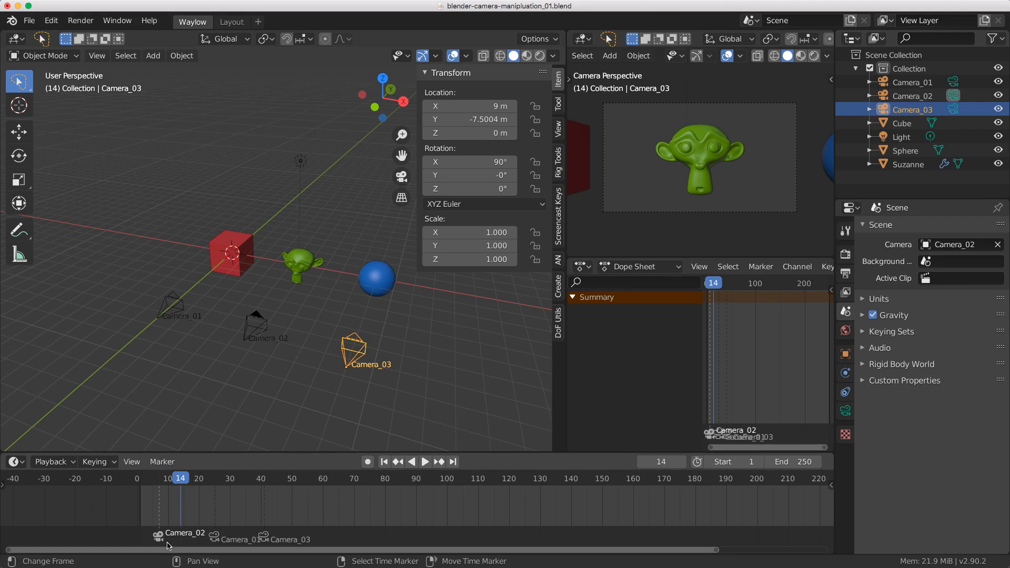
{"action": "key", "text": "shift+d"}
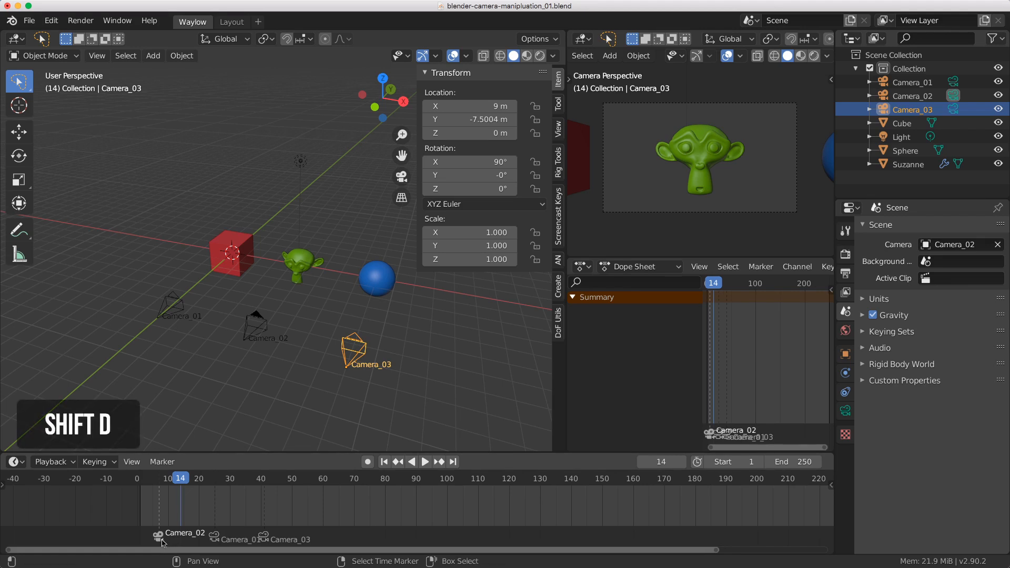
{"action": "left_click", "coordinate": [239, 533]}
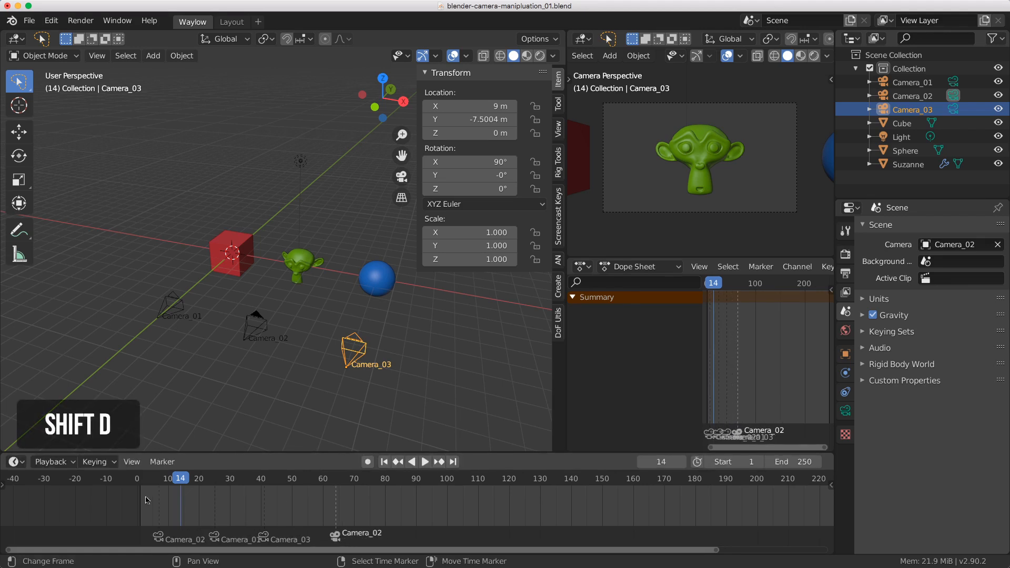
{"action": "left_click", "coordinate": [262, 538]}
{"action": "key", "text": "shift+d"}
{"action": "left_click", "coordinate": [398, 542]}
Place more marker copies, Camera_02 at about frames 94 and 139 and Camera_03 at about frame 118, and scrub to frame 150
{"action": "left_click", "coordinate": [339, 542]}
{"action": "key", "text": "shift+d"}
{"action": "left_click", "coordinate": [425, 538]}
{"action": "key", "text": "shift+d"}
{"action": "left_click", "coordinate": [507, 538]}
{"action": "left_click", "coordinate": [430, 542]}
{"action": "key", "text": "shift+d"}
{"action": "left_click", "coordinate": [570, 540]}
{"action": "left_click_drag", "start_coordinate": [141, 504], "coordinate": [600, 523]}
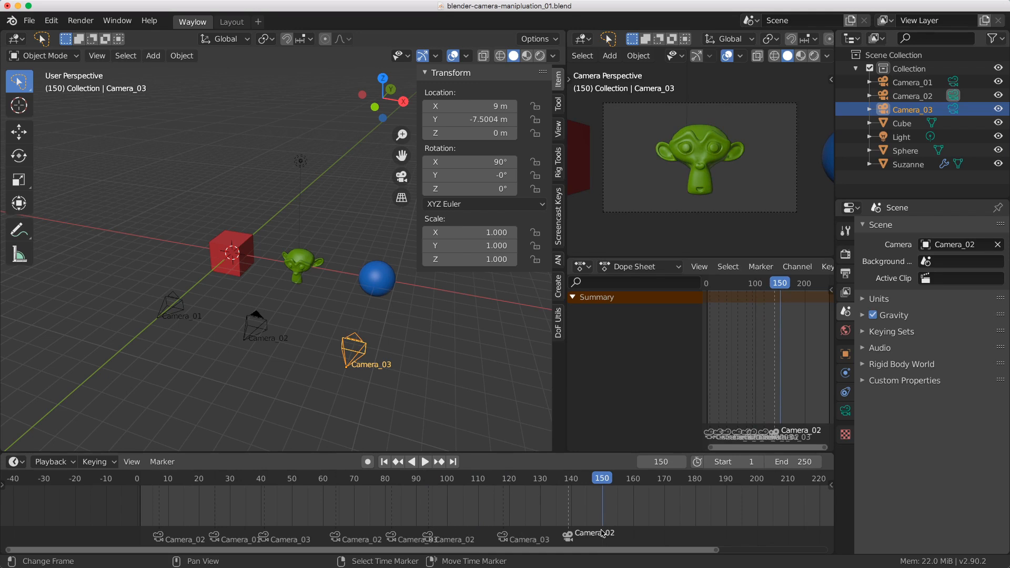
Delete all camera markers from the timeline and return the playhead to frame 1
{"action": "key", "text": "a"}
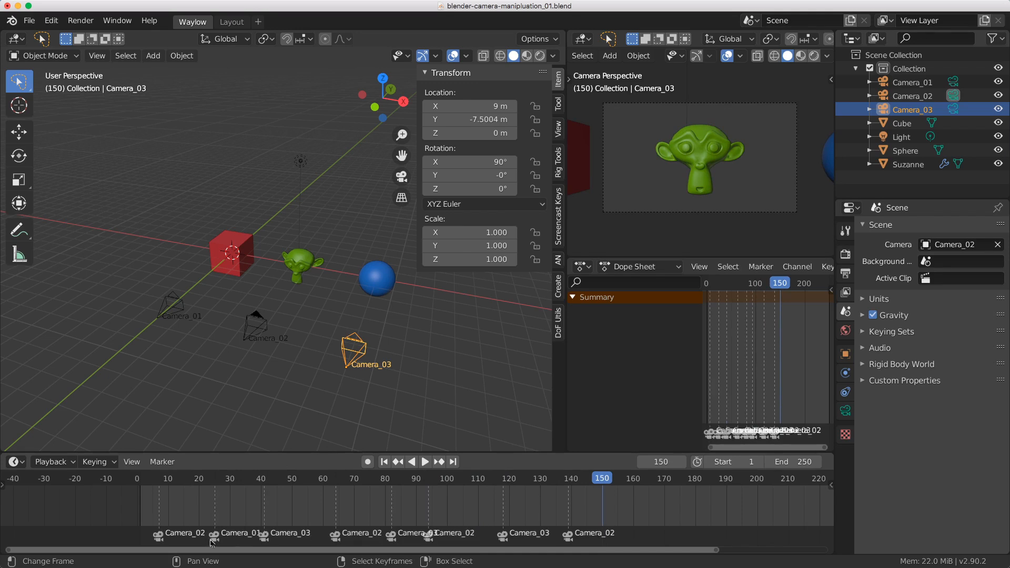
{"action": "key", "text": "x"}
{"action": "left_click", "coordinate": [283, 539]}
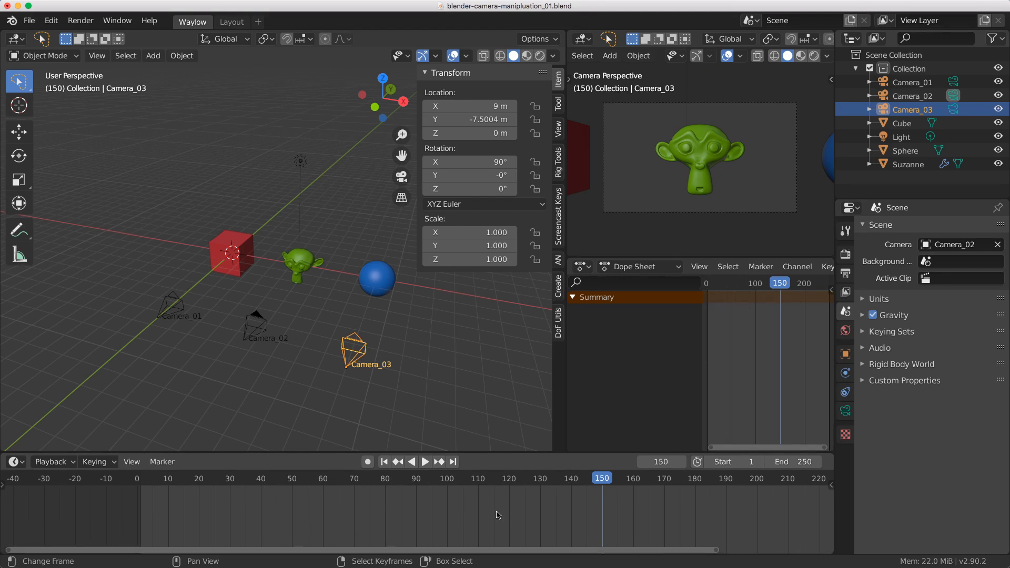
{"action": "key", "text": "space"}
{"action": "left_click_drag", "start_coordinate": [156, 508], "coordinate": [141, 504]}
{"action": "key", "text": "space"}
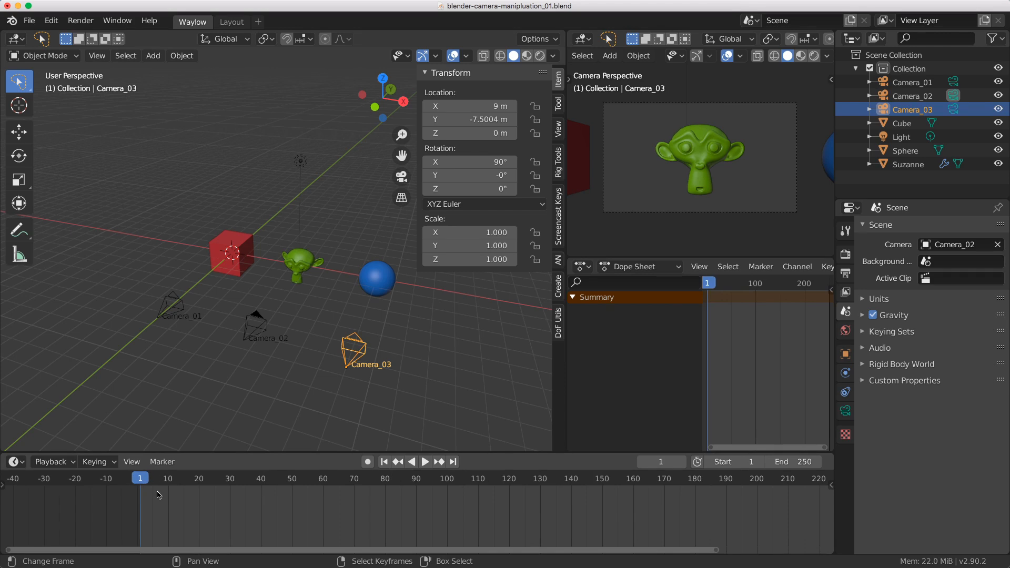
Clear the scene's active camera and assign Camera_02 by picking it in the viewport with the eyedropper
{"action": "left_click", "coordinate": [956, 245]}
{"action": "key", "text": "Escape"}
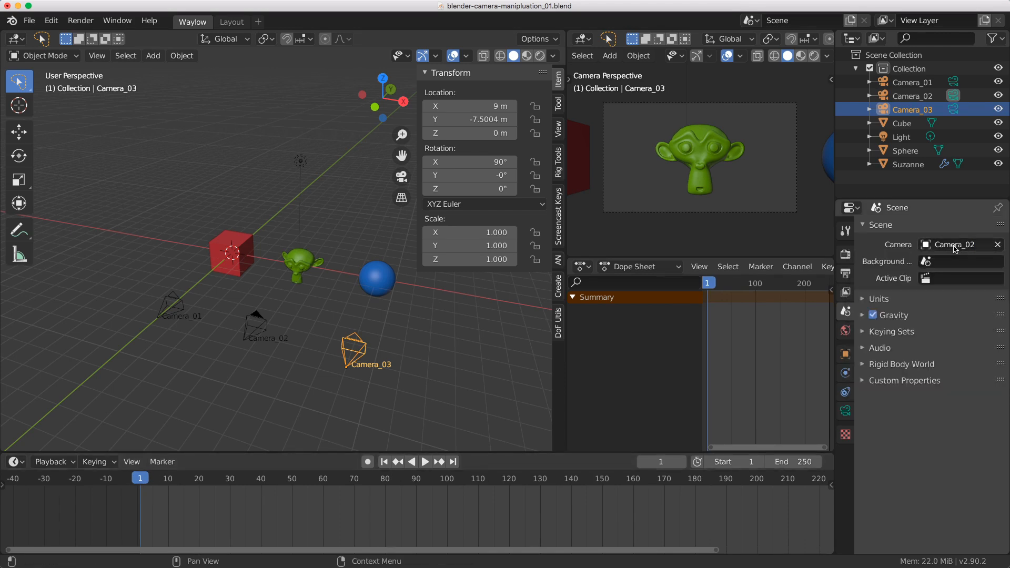
{"action": "left_click", "coordinate": [998, 245]}
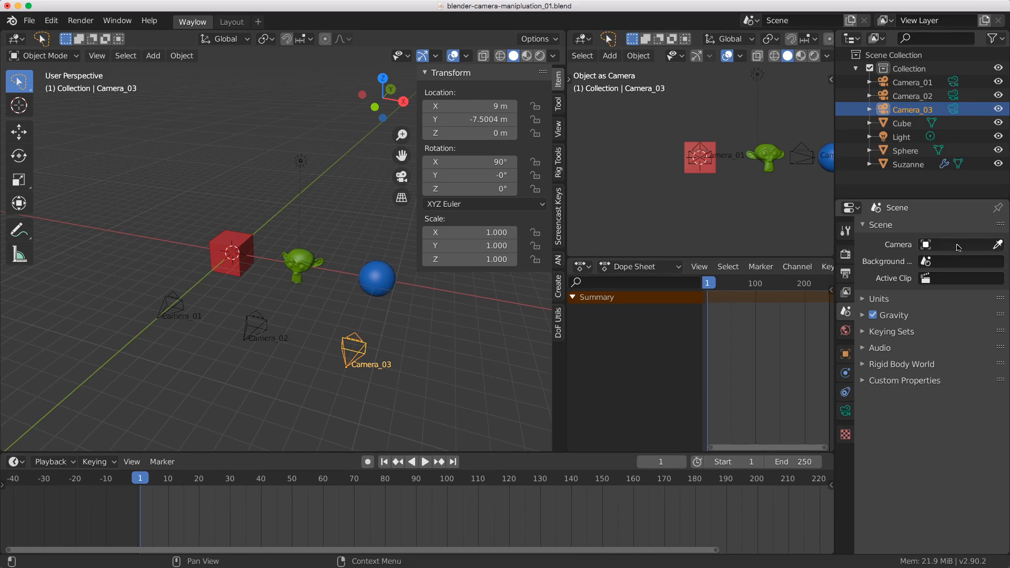
{"action": "left_click", "coordinate": [999, 245]}
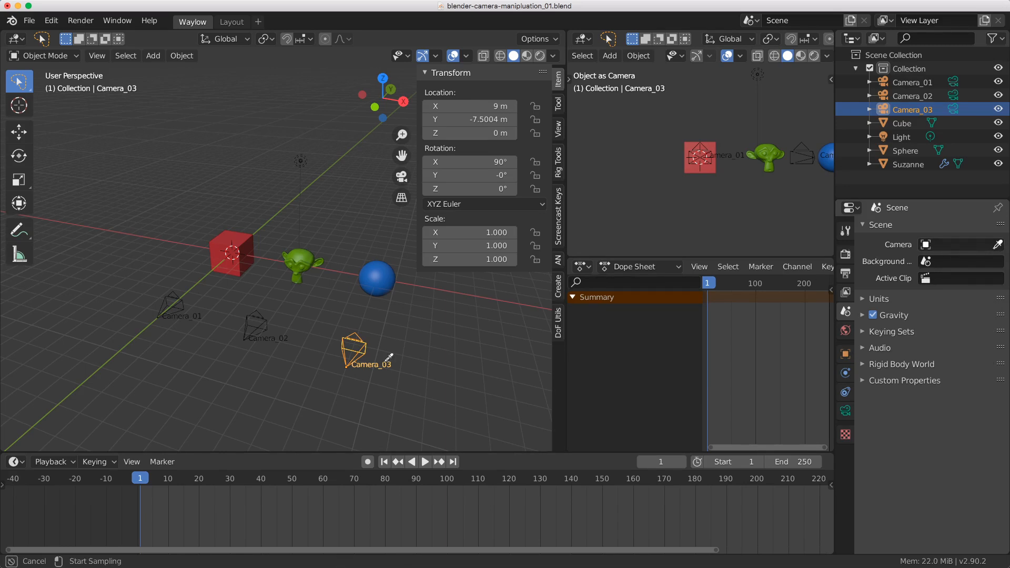
{"action": "left_click", "coordinate": [263, 317]}
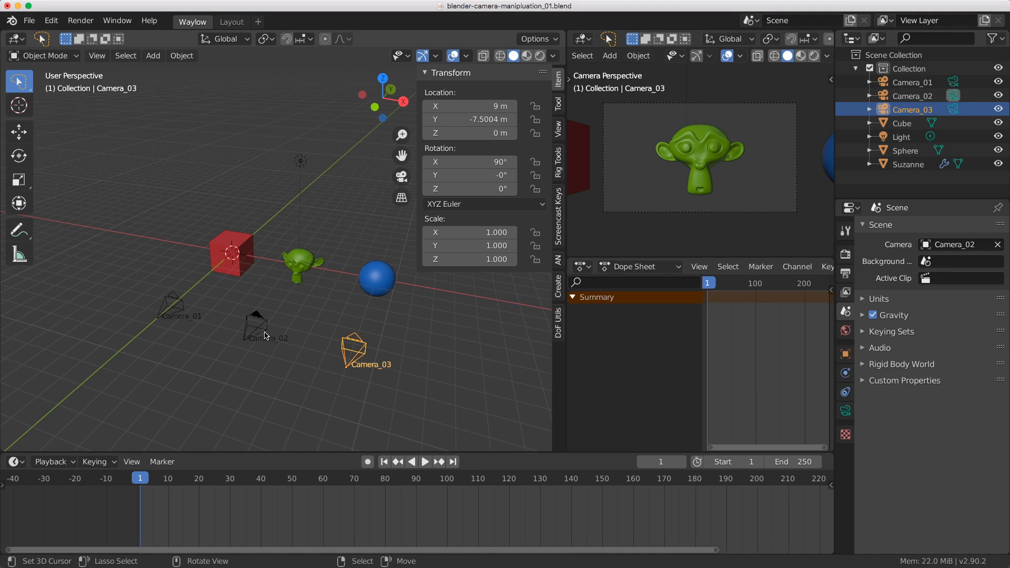
Try lengthening Camera_02's focal length by pulling its frame widget forward in the 3D view
{"action": "left_click", "coordinate": [258, 329]}
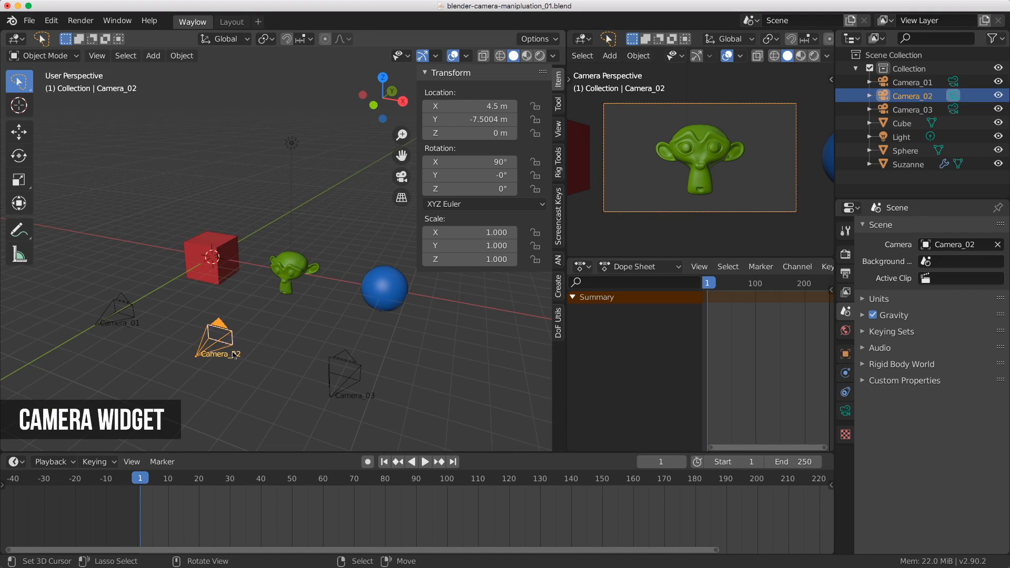
{"action": "left_click", "coordinate": [304, 271]}
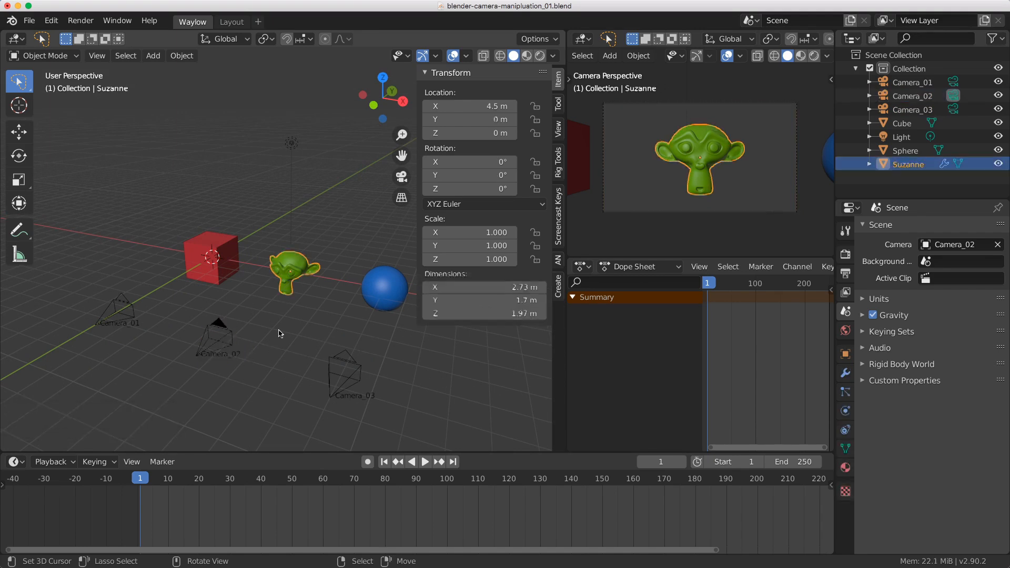
{"action": "left_click", "coordinate": [230, 342]}
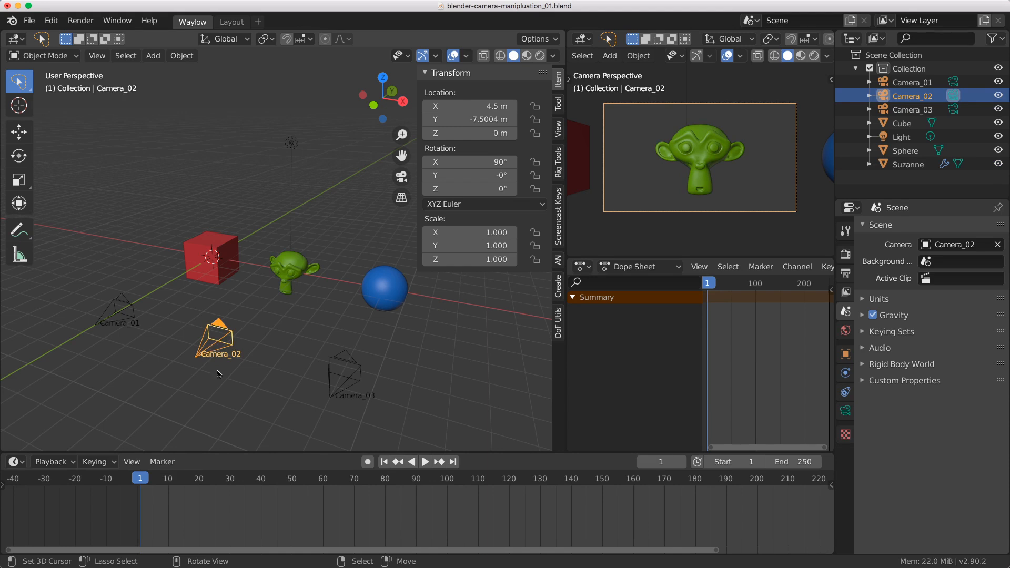
{"action": "scroll", "coordinate": [226, 342], "scroll_direction": "up", "scroll_amount": 3}
{"action": "middle_click_drag", "start_coordinate": [234, 332], "coordinate": [238, 274]}
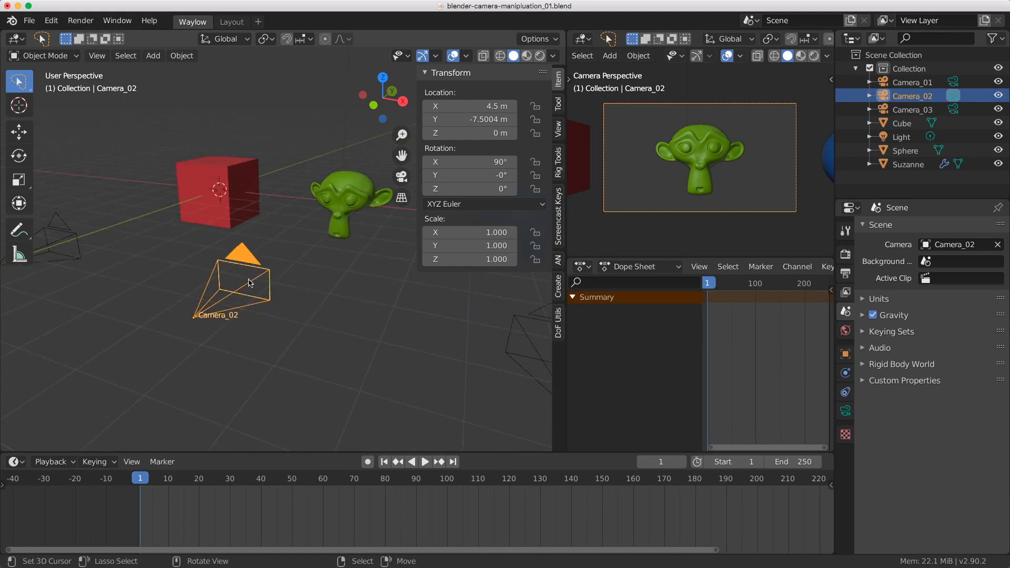
{"action": "key", "text": "g"}
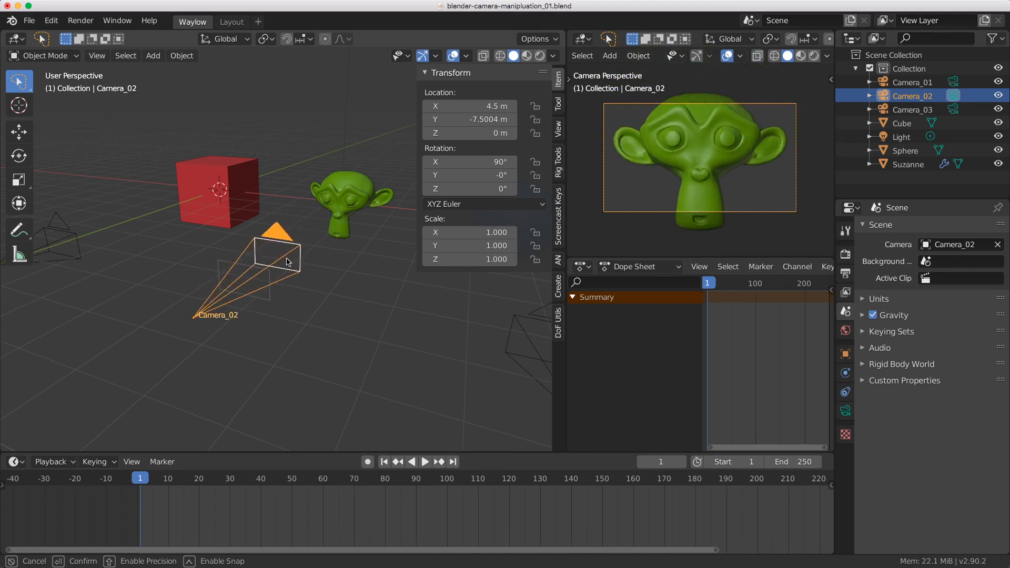
{"action": "left_click", "coordinate": [289, 263]}
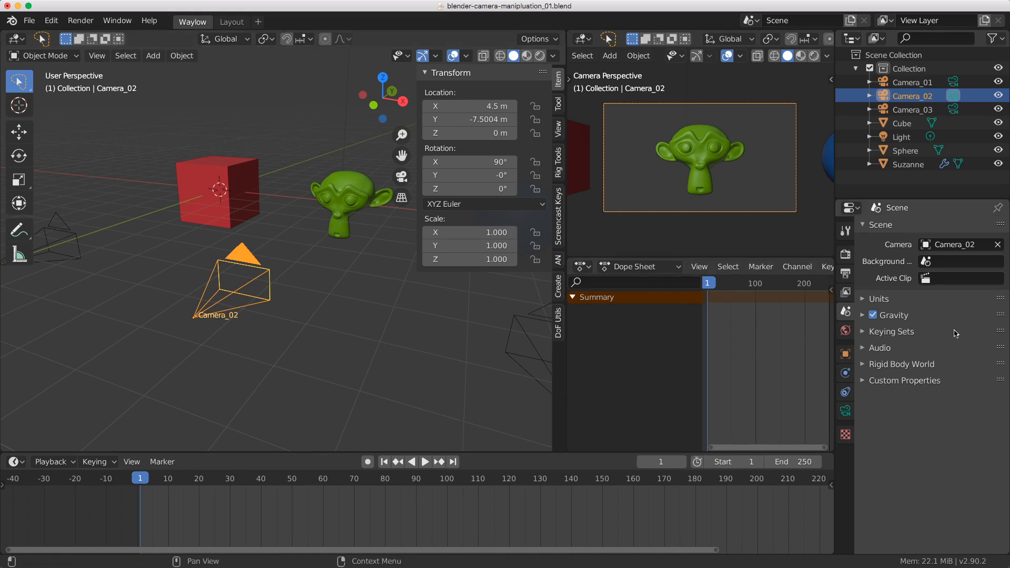
In Camera_02's data settings, show its limits, and move the focus distance handle from behind the monkey head toward the camera
{"action": "left_click", "coordinate": [846, 411]}
{"action": "left_click", "coordinate": [951, 292]}
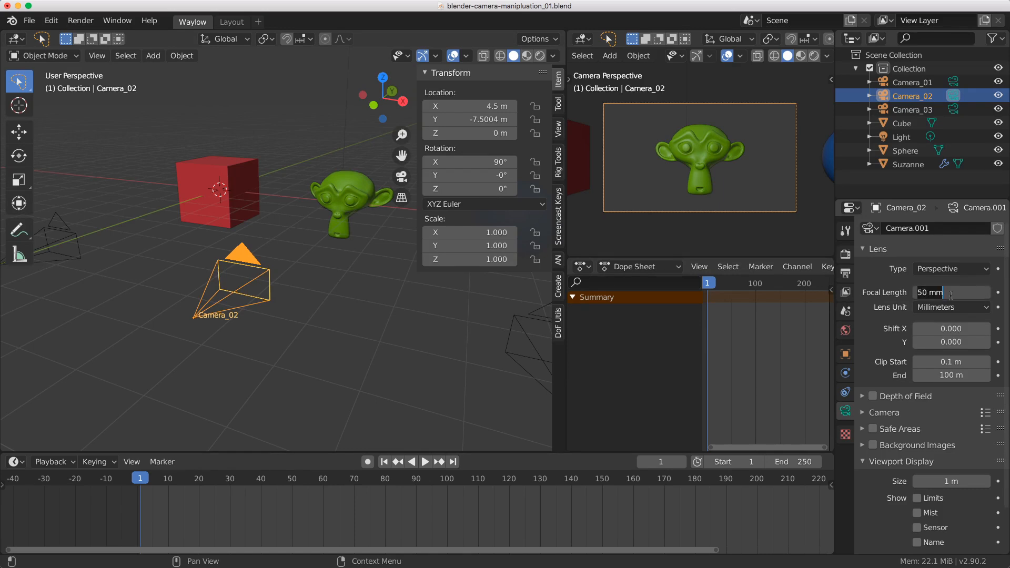
{"action": "key", "text": "Return"}
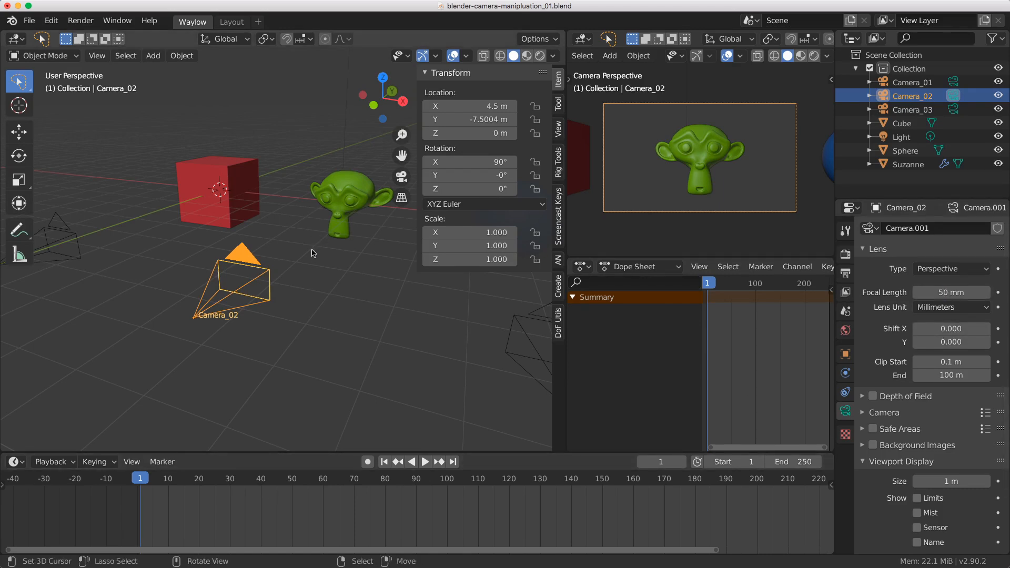
{"action": "middle_click_drag", "start_coordinate": [293, 253], "coordinate": [211, 284]}
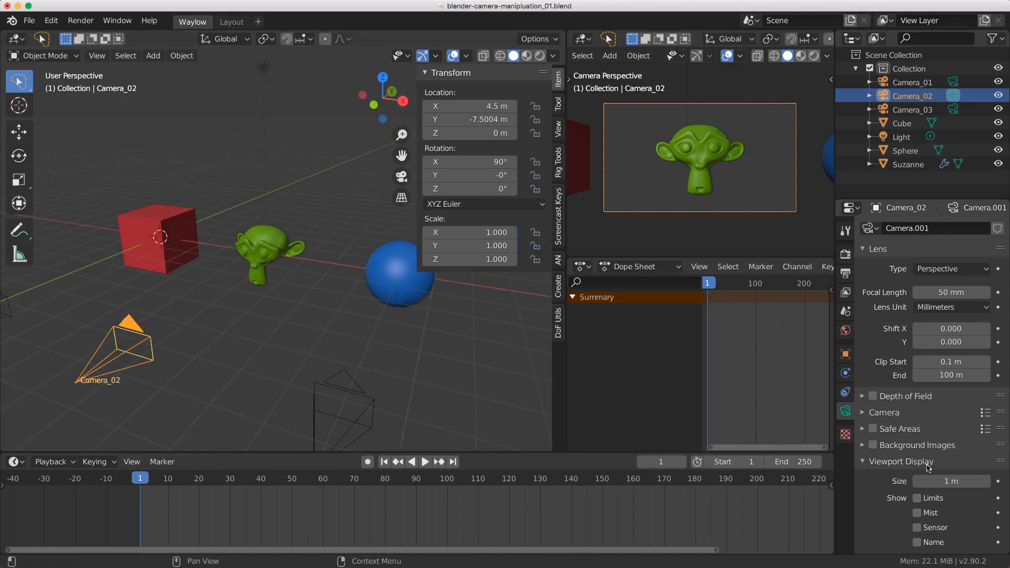
{"action": "left_click", "coordinate": [919, 499]}
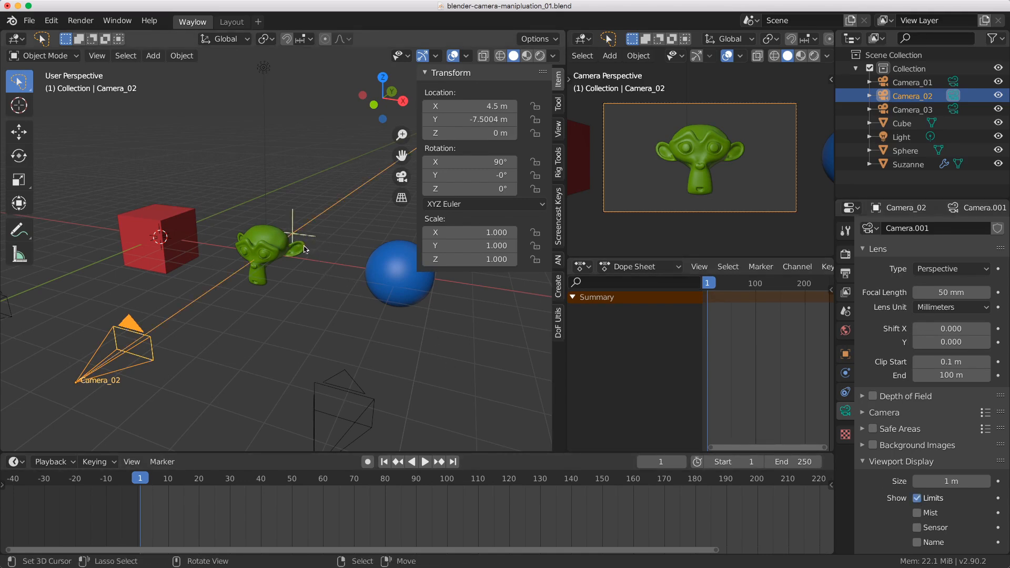
{"action": "left_click_drag", "start_coordinate": [293, 235], "coordinate": [240, 295]}
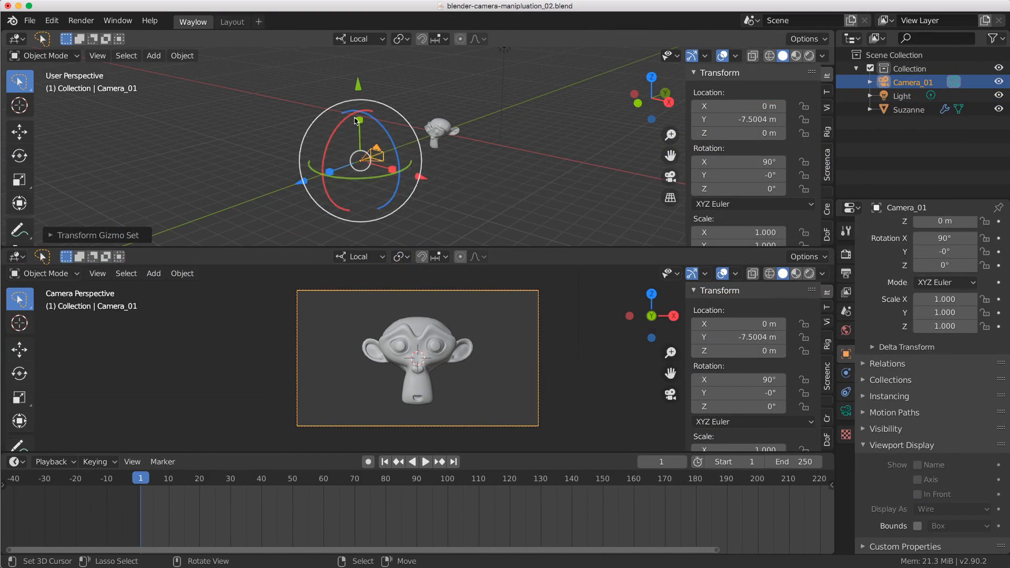
Try rotating, moving and scaling Camera_01 along its local axes with the transform gizmo
{"action": "left_click_drag", "start_coordinate": [341, 133], "coordinate": [407, 139]}
{"action": "right_click", "coordinate": [342, 133]}
{"action": "right_click", "coordinate": [407, 139]}
{"action": "left_click_drag", "start_coordinate": [359, 88], "coordinate": [362, 137]}
{"action": "right_click", "coordinate": [362, 137]}
{"action": "left_click_drag", "start_coordinate": [419, 177], "coordinate": [455, 180]}
{"action": "right_click", "coordinate": [456, 181]}
{"action": "left_click_drag", "start_coordinate": [303, 181], "coordinate": [320, 175]}
{"action": "right_click", "coordinate": [320, 175]}
{"action": "left_click_drag", "start_coordinate": [393, 169], "coordinate": [420, 56]}
{"action": "right_click", "coordinate": [420, 56]}
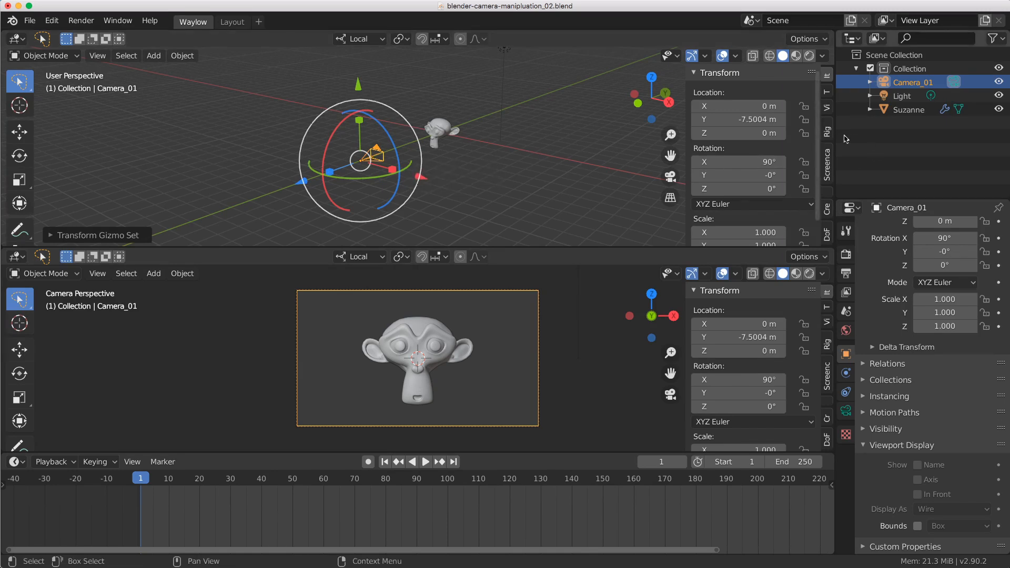
Turn on the Camera to View lock for the camera perspective viewport
{"action": "left_click", "coordinate": [827, 108]}
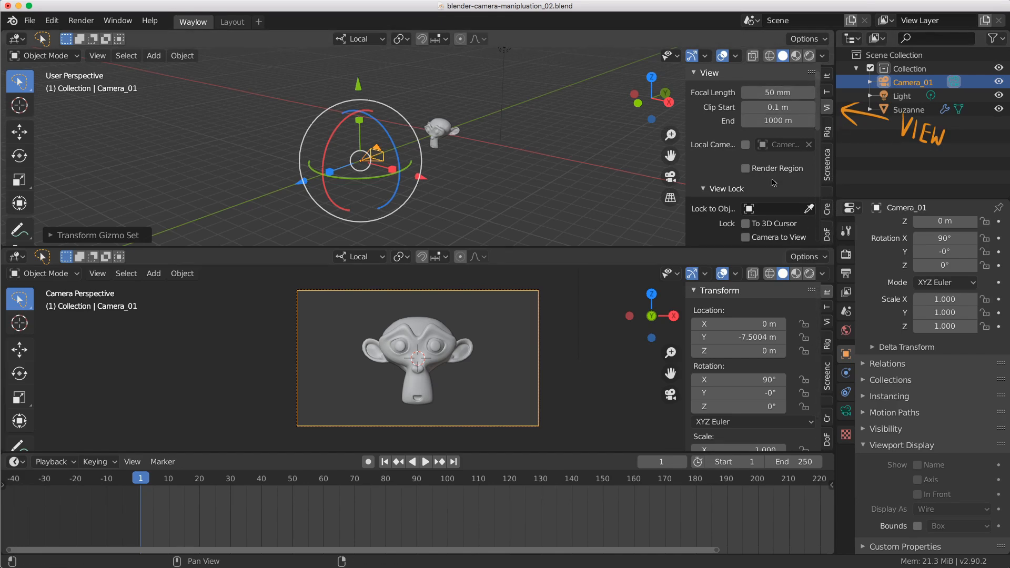
{"action": "scroll", "coordinate": [772, 182], "scroll_direction": "down", "scroll_amount": 2}
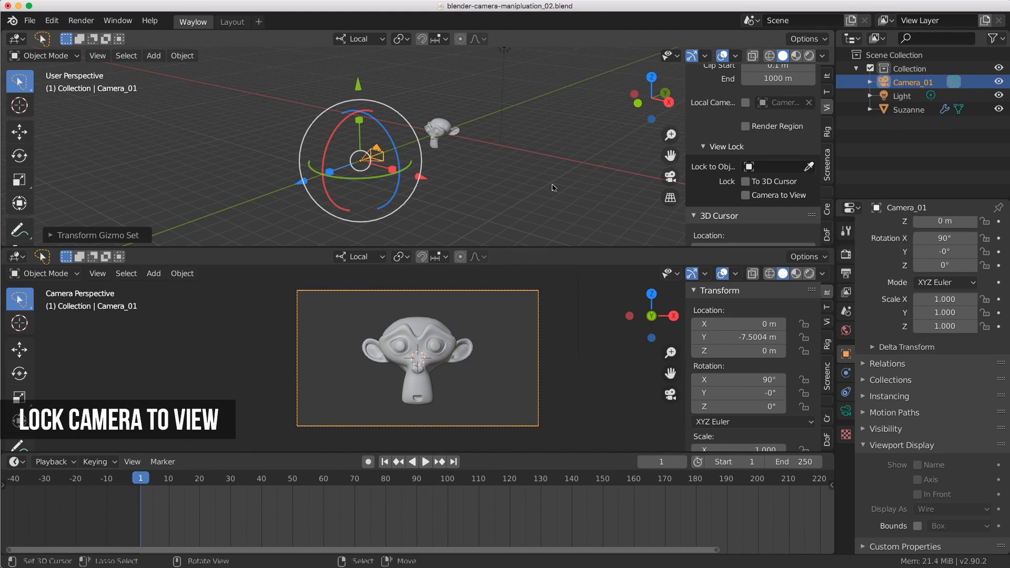
{"action": "left_click", "coordinate": [827, 322]}
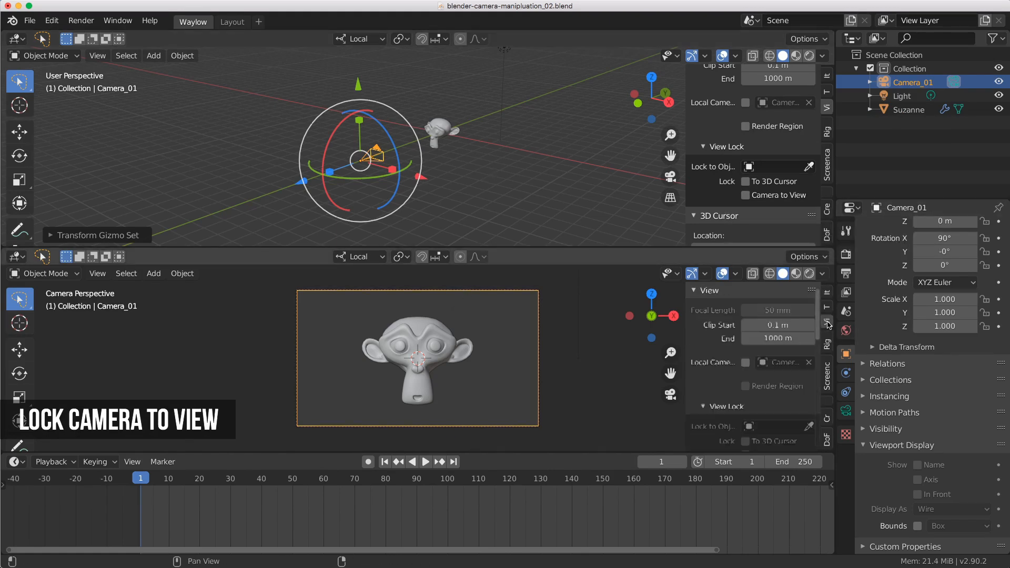
{"action": "scroll", "coordinate": [736, 429], "scroll_direction": "down", "scroll_amount": 3}
{"action": "left_click", "coordinate": [745, 392]}
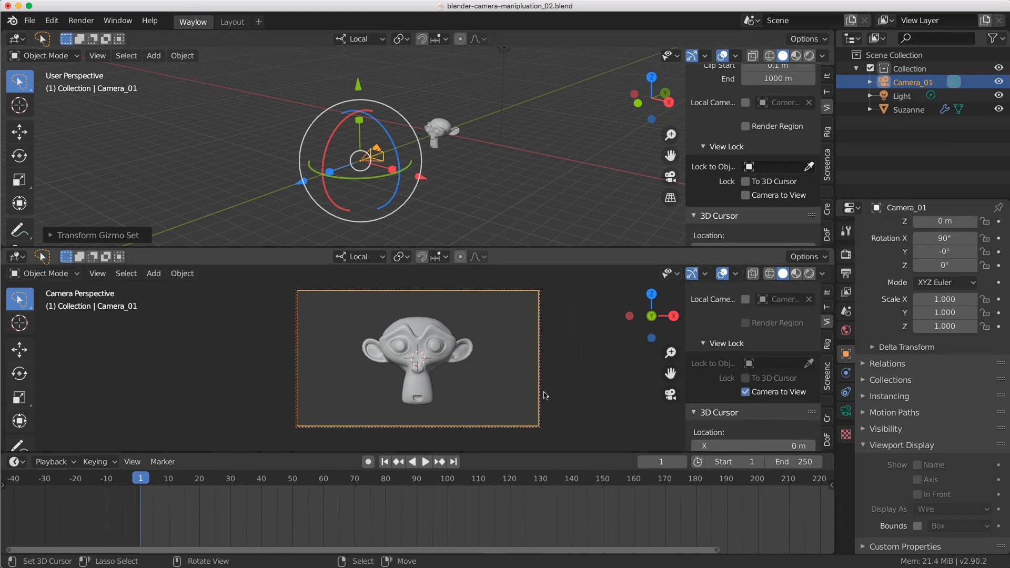
Orbit and zoom Camera_01 around the monkey head to about X 82° and Z -34.8° rotation, and unlock the camera from the view
{"action": "middle_click_drag", "start_coordinate": [492, 371], "coordinate": [460, 352]}
{"action": "scroll", "coordinate": [487, 333], "scroll_direction": "down", "scroll_amount": 5}
{"action": "scroll", "coordinate": [434, 343], "scroll_direction": "up", "scroll_amount": 2}
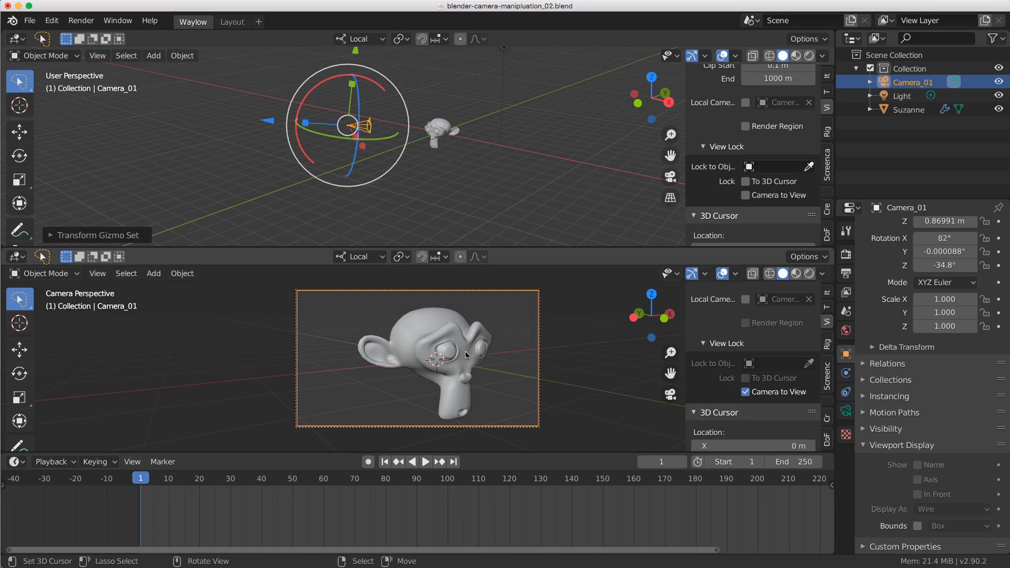
{"action": "left_click", "coordinate": [747, 392]}
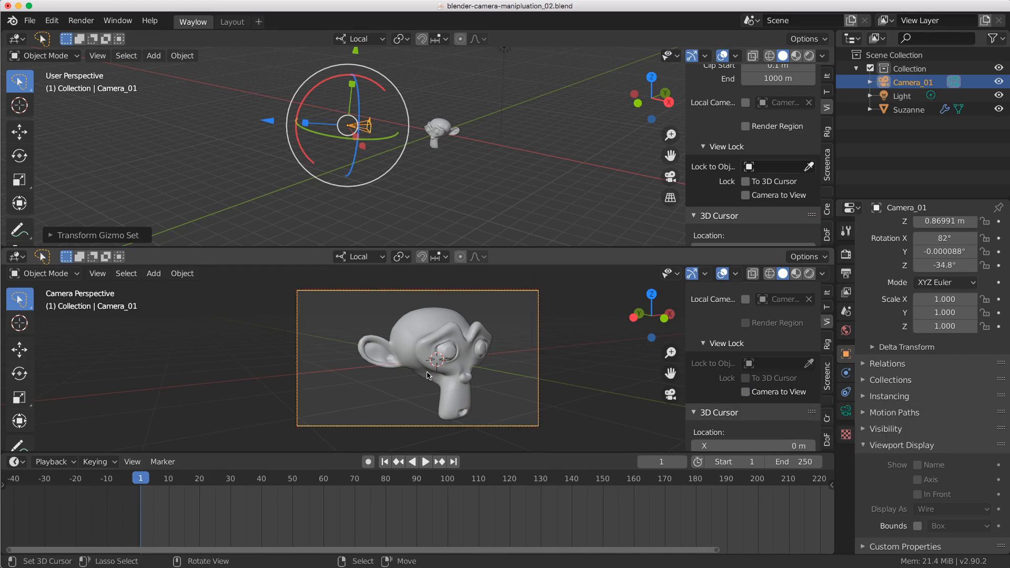
Start Walk Navigation in the camera perspective viewport and try moving Camera_01 forward, backward and sideways around the monkey head
{"action": "middle_click_drag", "start_coordinate": [489, 369], "coordinate": [454, 375]}
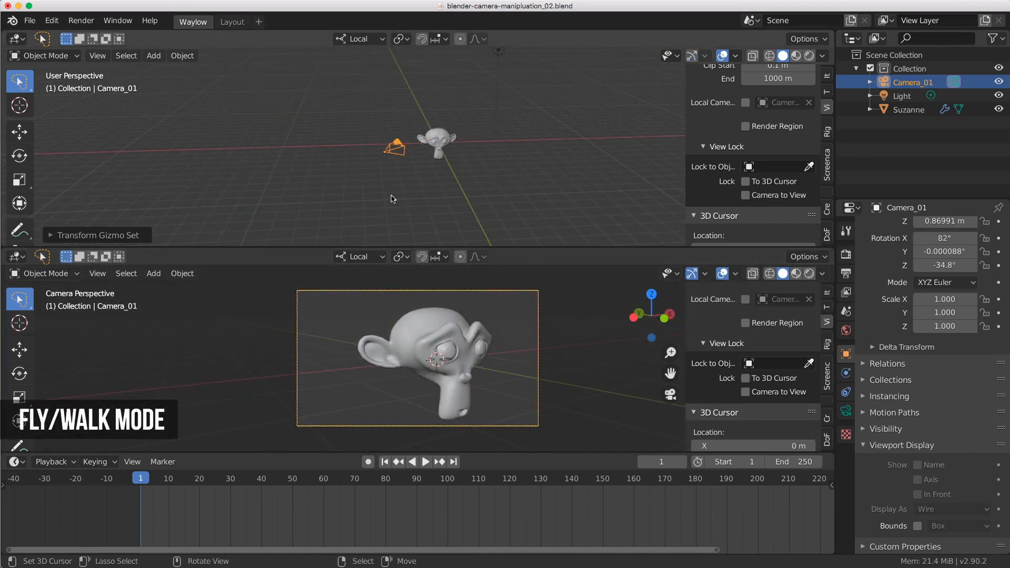
{"action": "left_click", "coordinate": [97, 56]}
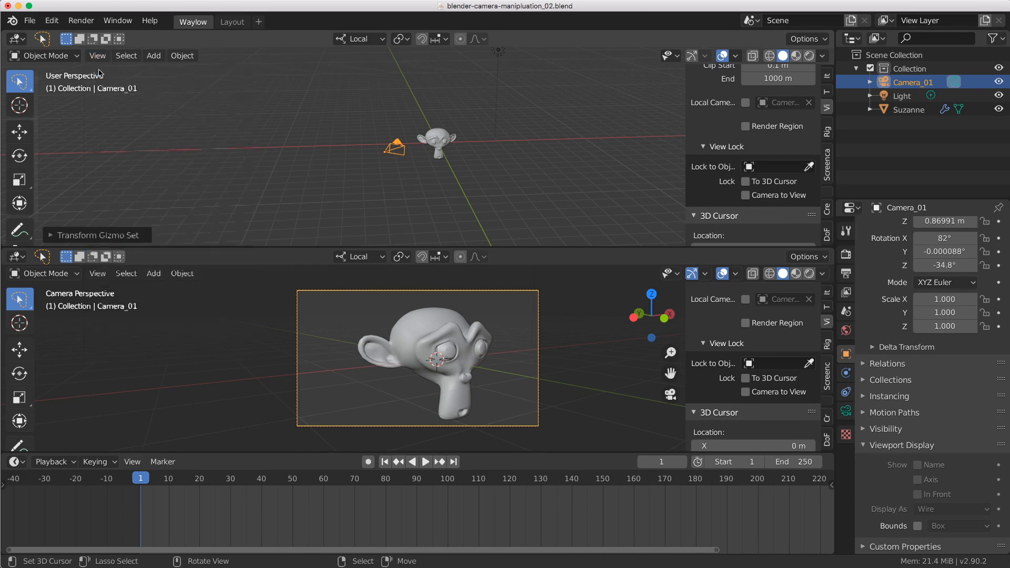
{"action": "left_click", "coordinate": [98, 274]}
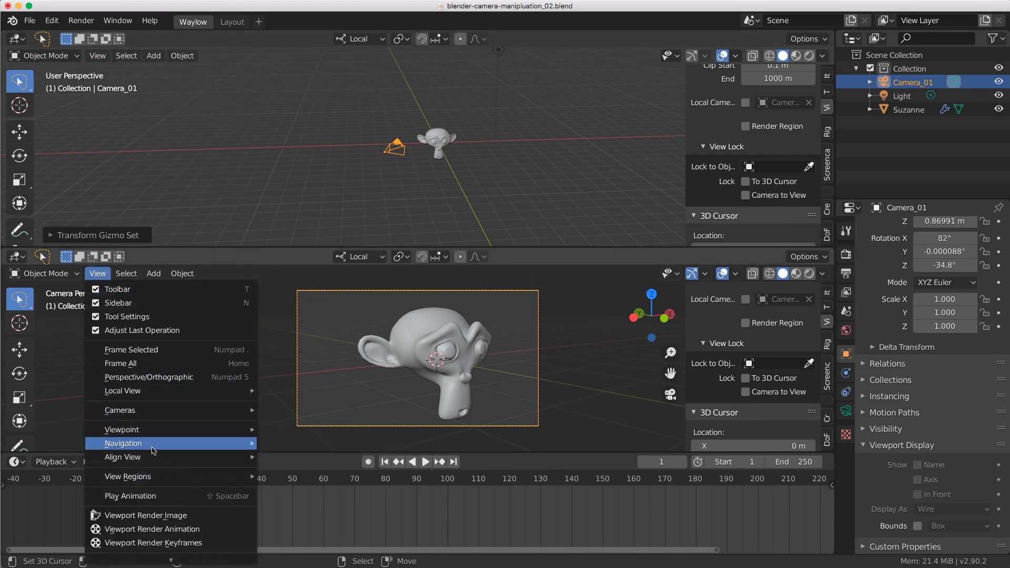
{"action": "mouse_move", "coordinate": [153, 451]}
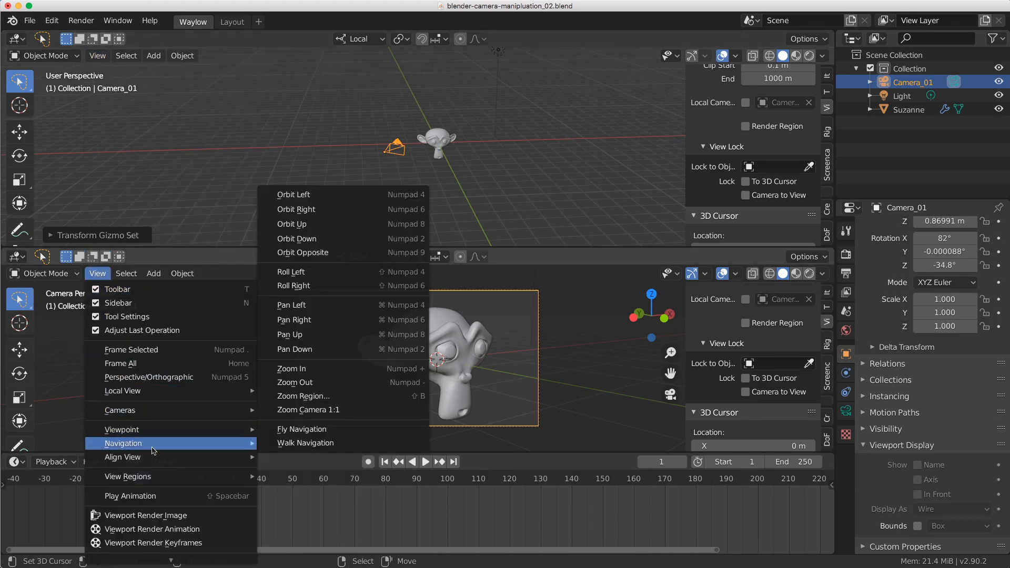
{"action": "left_click", "coordinate": [347, 444]}
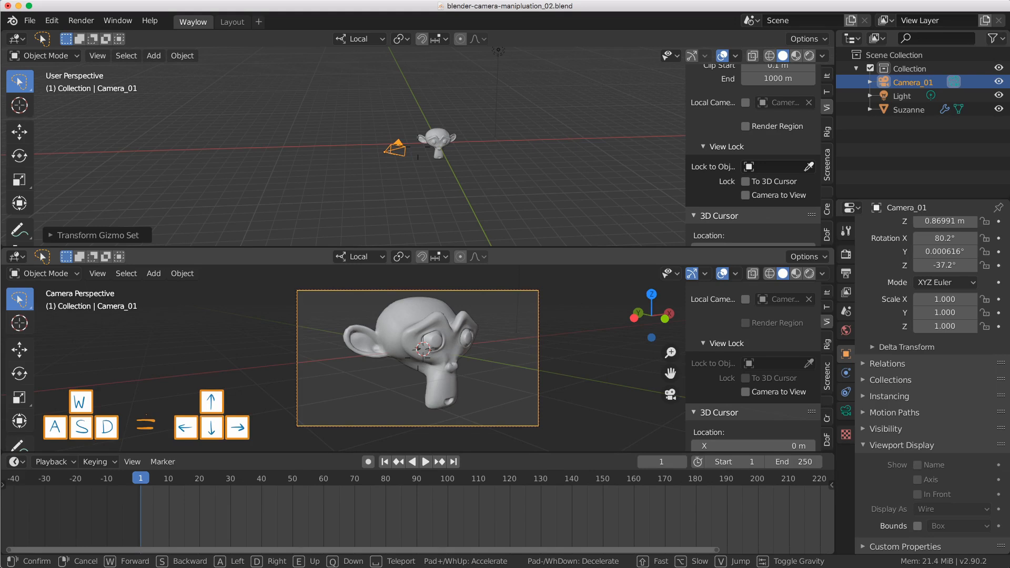
{"action": "key", "text": "w"}
{"action": "key", "text": "s"}
{"action": "key", "text": "a"}
{"action": "key", "text": "d"}
{"action": "key", "text": "a"}
{"action": "key", "text": "d"}
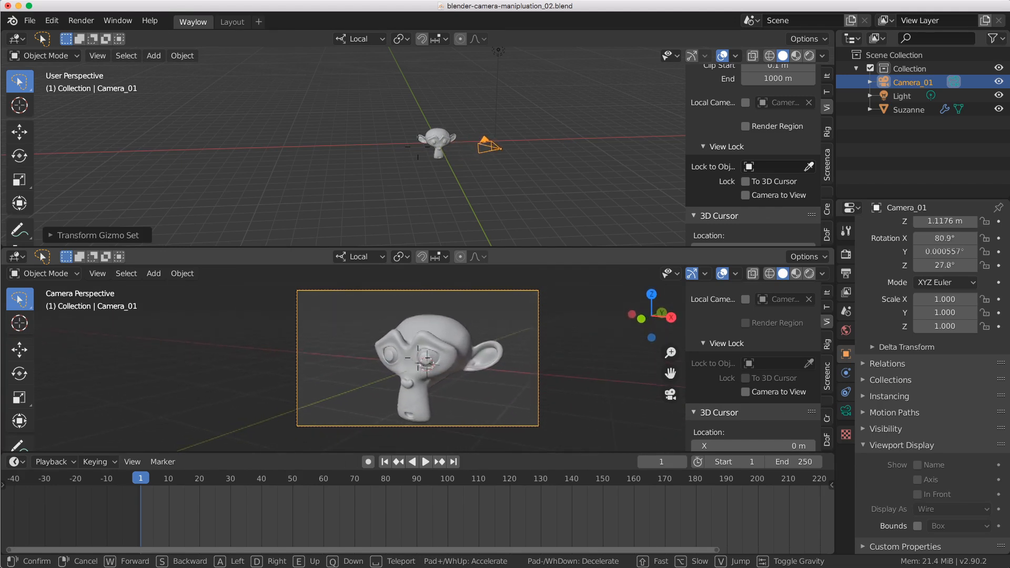
Teleport Camera_01 to the monkey head, try backing away at a faster walking speed, and cancel the walk navigation
{"action": "key", "text": "space"}
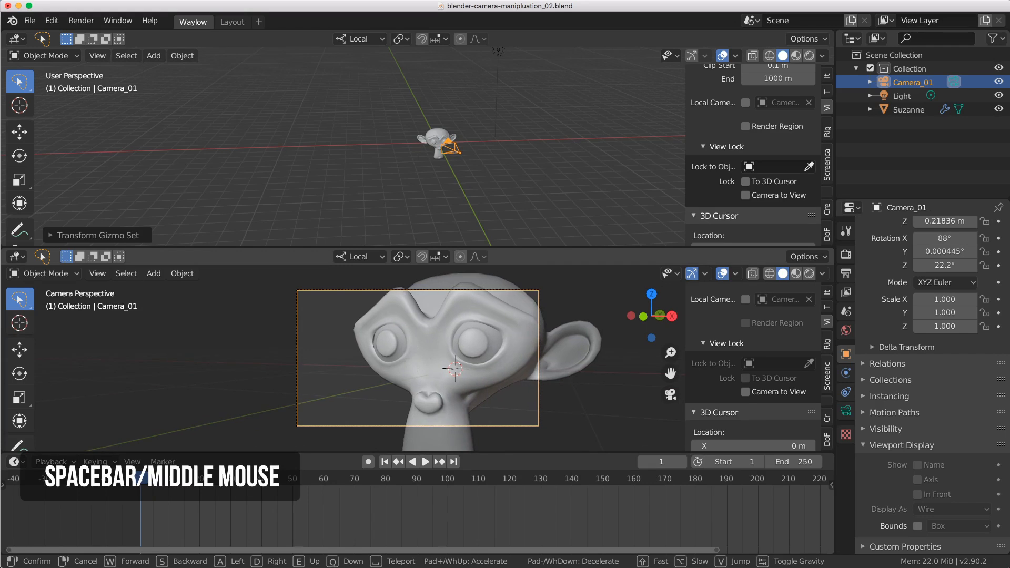
{"action": "key", "text": "s"}
{"action": "key", "text": "s"}
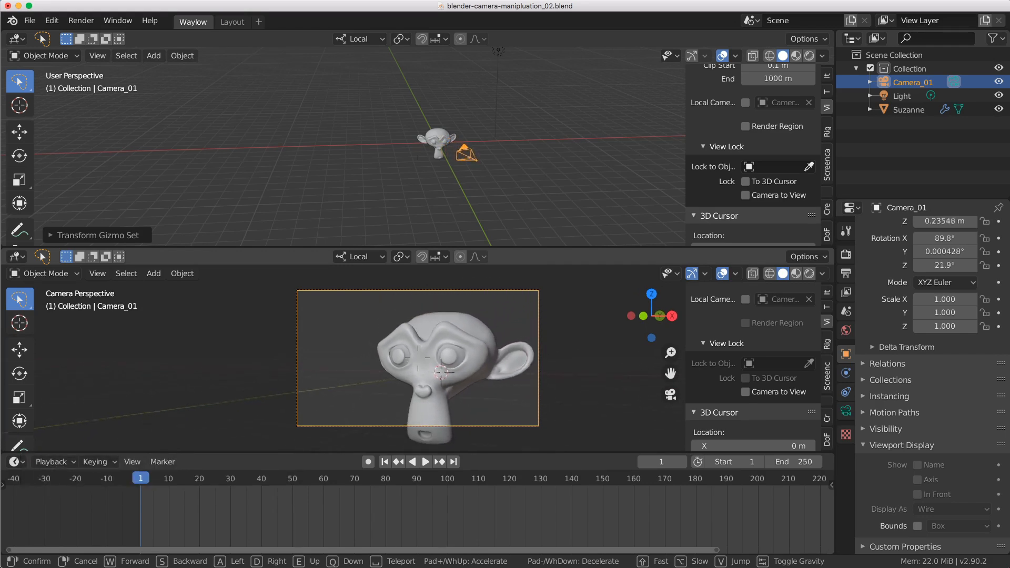
{"action": "scroll", "coordinate": [418, 358], "scroll_direction": "up", "scroll_amount": 3}
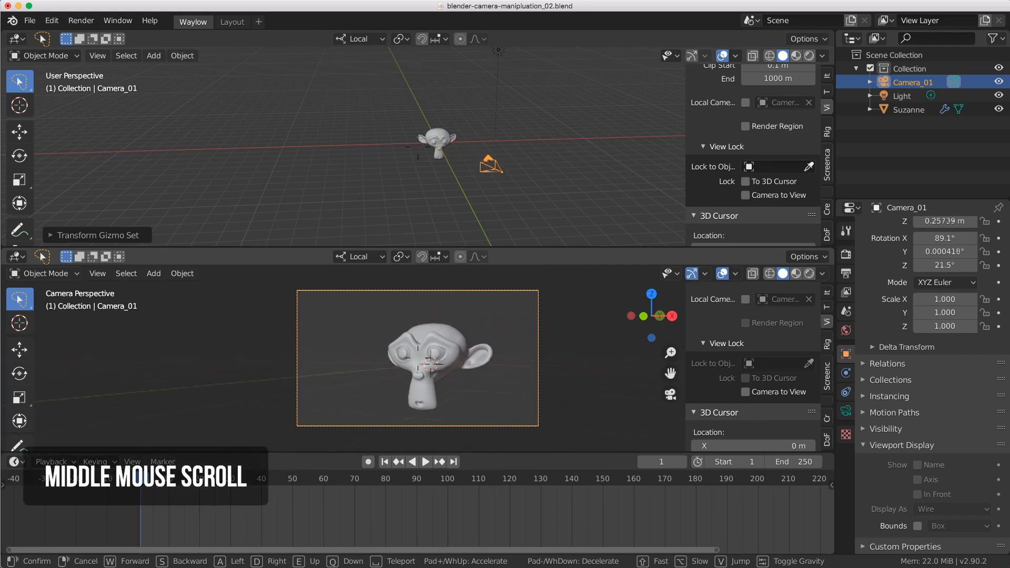
{"action": "key", "text": "w"}
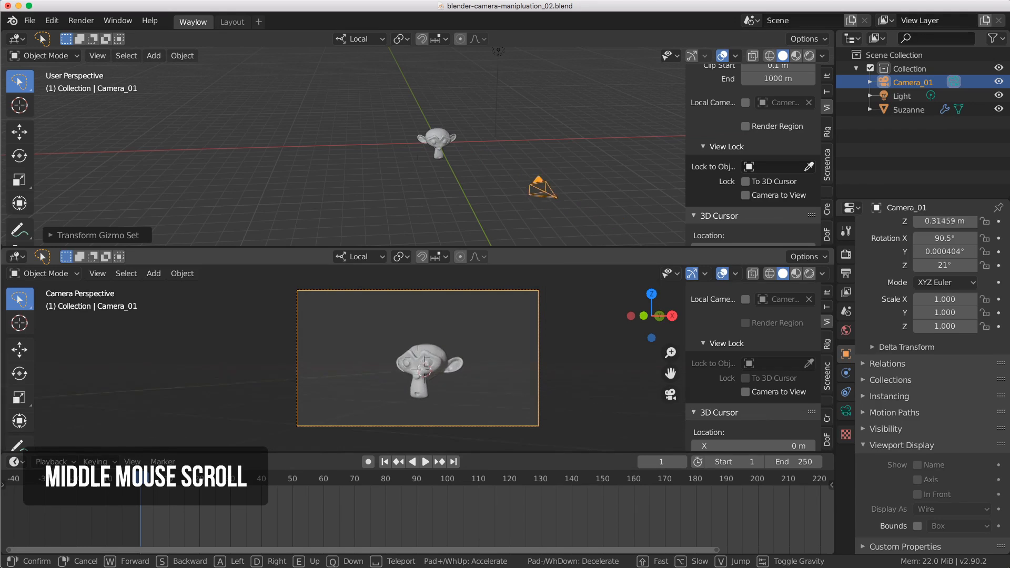
{"action": "key", "text": "s"}
{"action": "key", "text": "s"}
{"action": "key", "text": "s"}
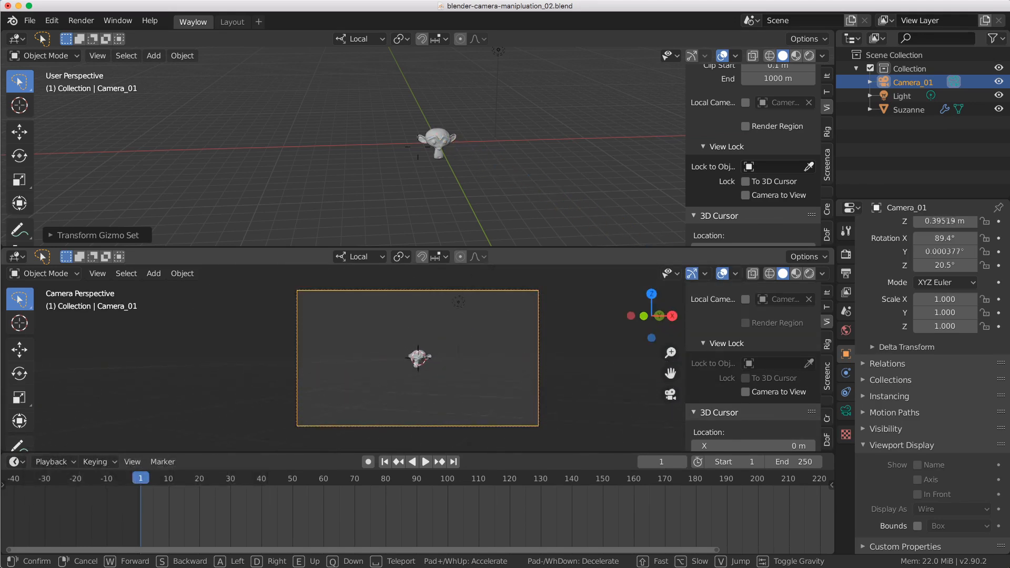
{"action": "key", "text": "w"}
{"action": "key", "text": "Escape"}
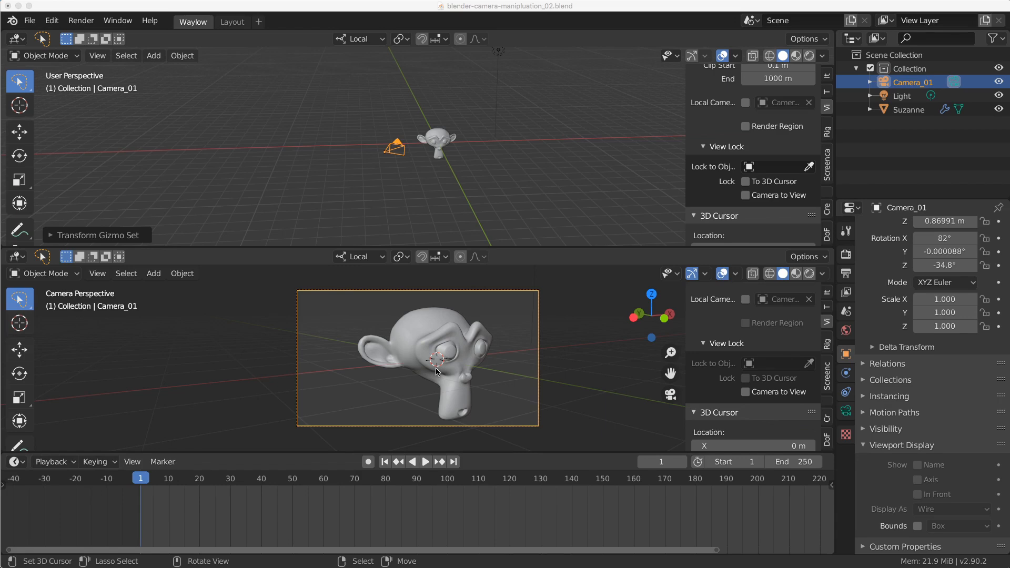
Switch to the browser and examine the Walk Mode shortcuts on the Blender manual's Fly/Walk Mode page
{"action": "left_click_drag", "start_coordinate": [0, 34], "coordinate": [704, 31]}
{"action": "scroll", "coordinate": [636, 244], "scroll_direction": "up", "scroll_amount": 9}
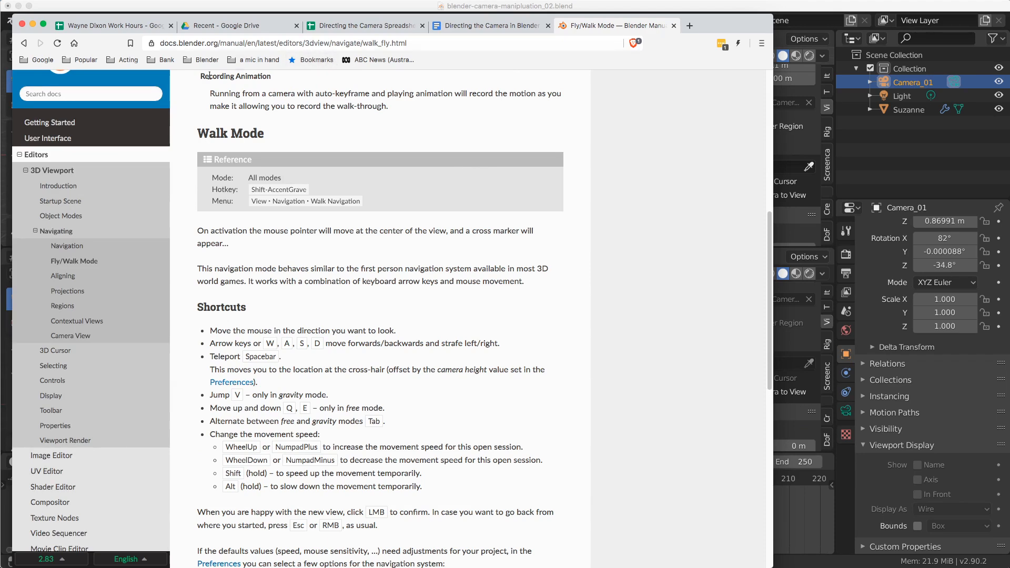
{"action": "scroll", "coordinate": [263, 298], "scroll_direction": "down", "scroll_amount": 5}
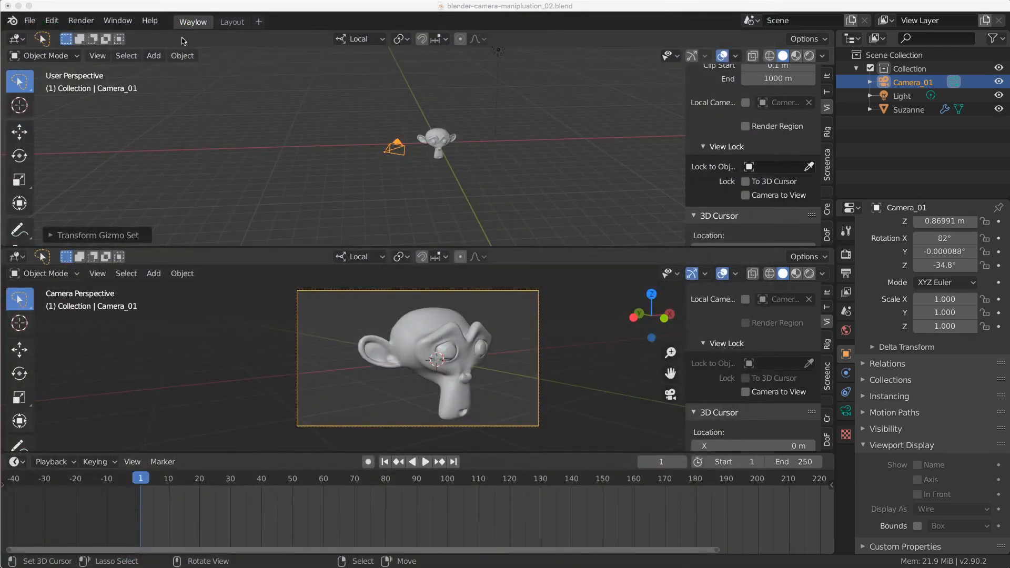
Open the online Blender manual from Blender, search it for "walk mode", and open the Fly/Walk Navigation page
{"action": "left_click", "coordinate": [141, 21]}
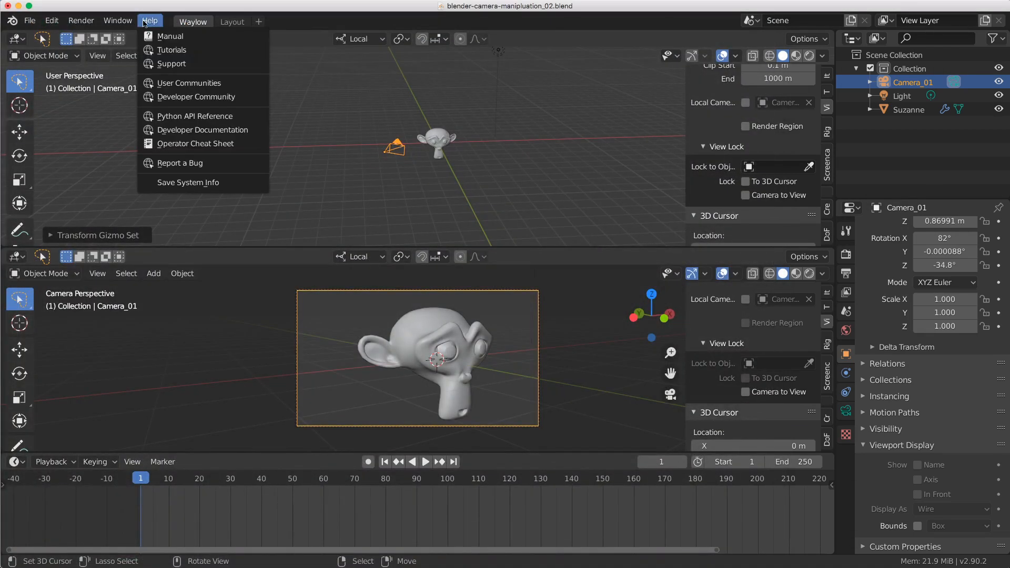
{"action": "left_click", "coordinate": [167, 37]}
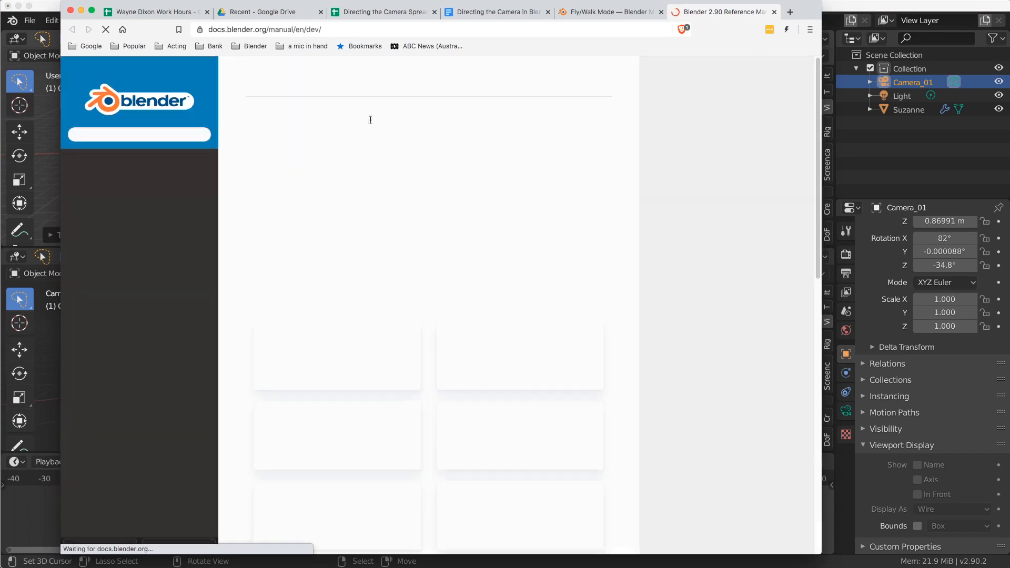
{"action": "left_click", "coordinate": [138, 136]}
{"action": "type", "text": "wa"}
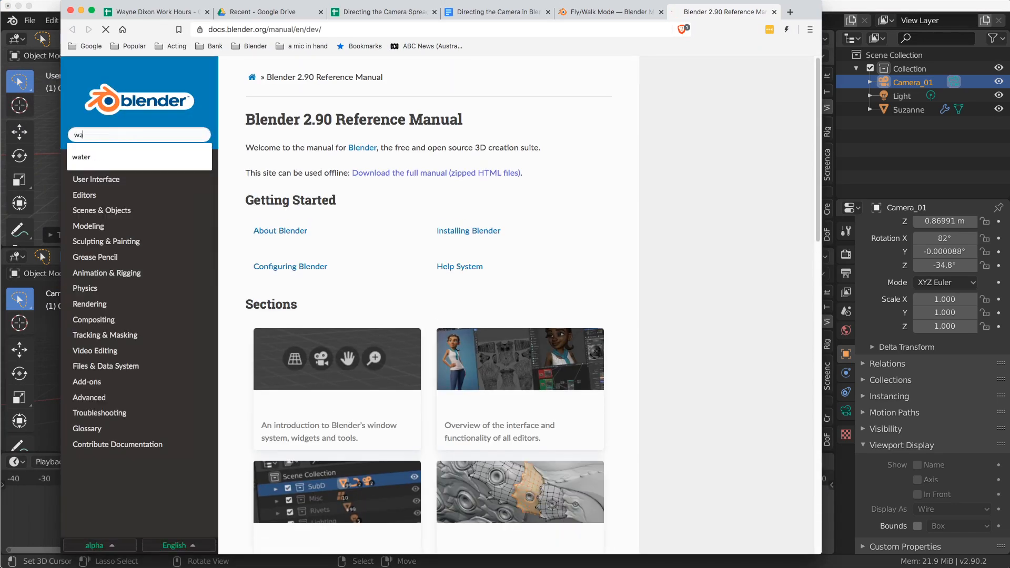
{"action": "type", "text": "lk mode"}
{"action": "key", "text": "Return"}
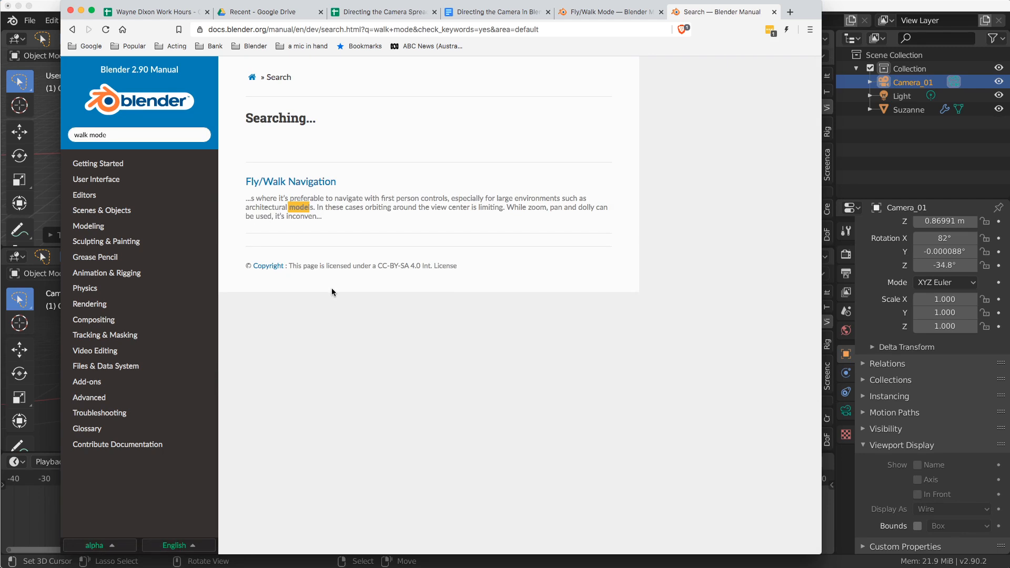
{"action": "left_click", "coordinate": [304, 185]}
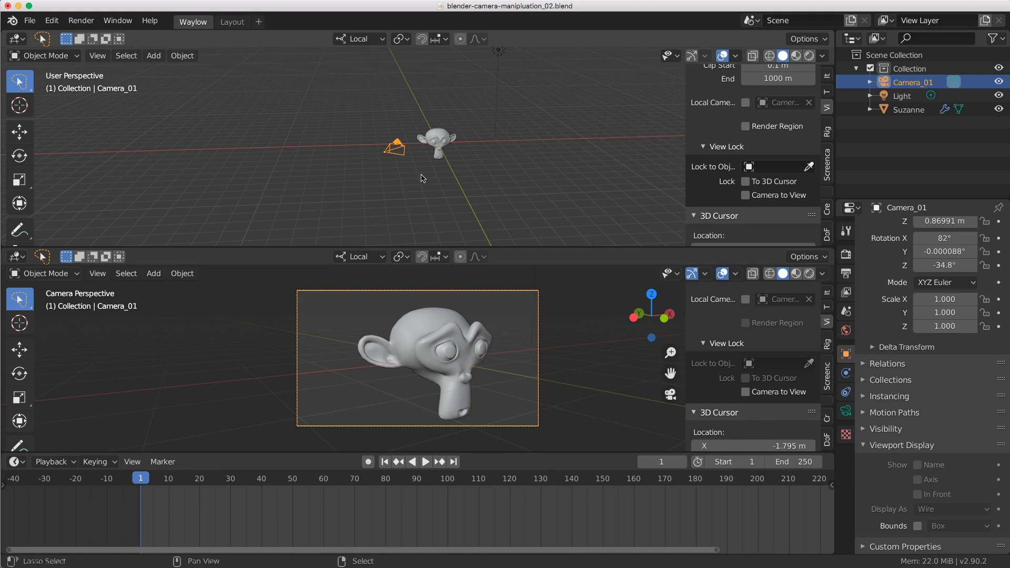
Back in Blender, add a Dolly Camera Rig at the 3D cursor and switch it to Pose Mode
{"action": "key", "text": "shift+a"}
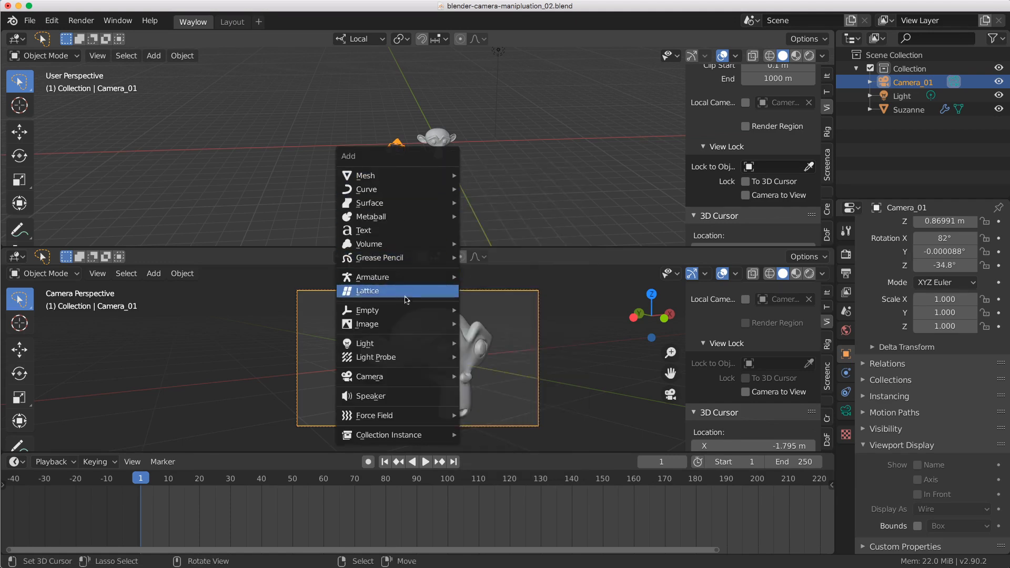
{"action": "mouse_move", "coordinate": [406, 378]}
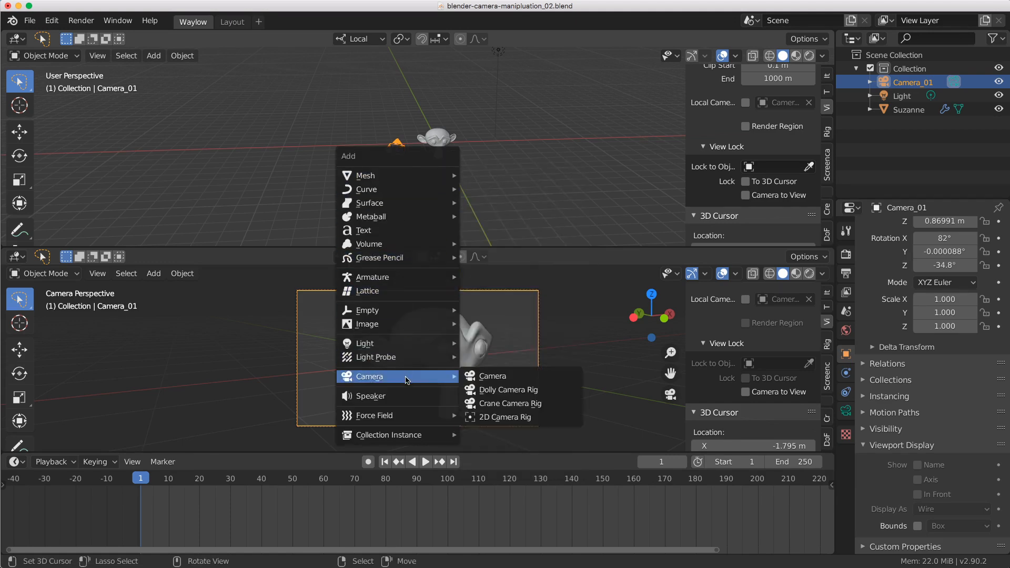
{"action": "left_click", "coordinate": [526, 392]}
{"action": "middle_click_drag", "start_coordinate": [415, 206], "coordinate": [380, 204]}
{"action": "key", "text": "ctrl+Tab"}
{"action": "left_click", "coordinate": [381, 188]}
Select three of the dolly rig's control bones in turn and move each to a new place around the monkey head
{"action": "right_click", "coordinate": [378, 180]}
{"action": "key", "text": "g"}
{"action": "left_click", "coordinate": [332, 182]}
{"action": "middle_click_drag", "start_coordinate": [331, 181], "coordinate": [344, 194]}
{"action": "right_click", "coordinate": [346, 96]}
{"action": "key", "text": "g"}
{"action": "left_click", "coordinate": [447, 141]}
{"action": "middle_click_drag", "start_coordinate": [447, 141], "coordinate": [311, 143]}
{"action": "right_click", "coordinate": [325, 141]}
{"action": "key", "text": "g"}
{"action": "left_click", "coordinate": [261, 98]}
Select the dolly rig's Root bone and move the whole rig so its camera comes closer to the monkey head
{"action": "right_click", "coordinate": [353, 184]}
{"action": "right_click", "coordinate": [320, 165]}
{"action": "scroll", "coordinate": [334, 182], "scroll_direction": "down", "scroll_amount": 4}
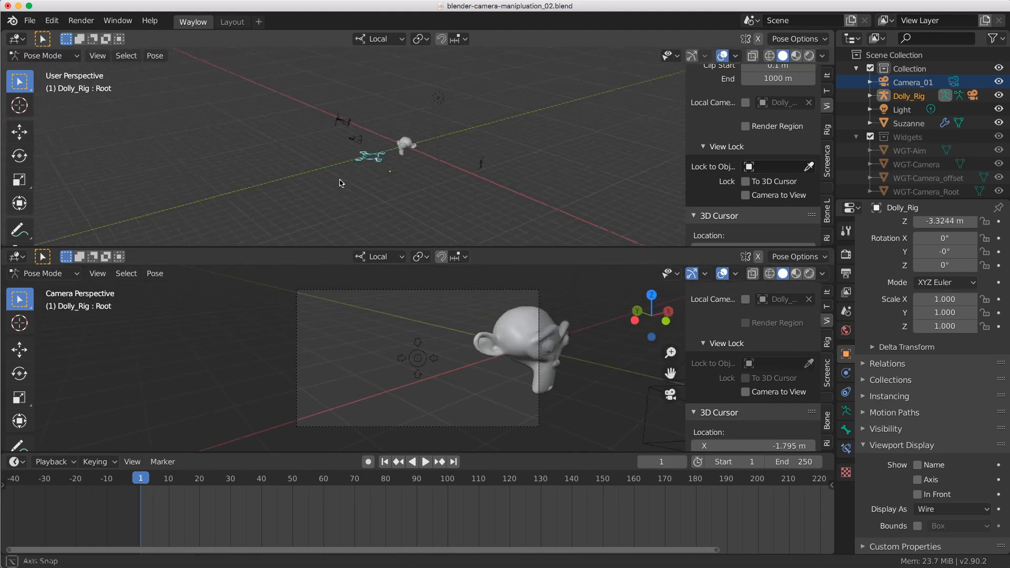
{"action": "key", "text": "g"}
{"action": "left_click", "coordinate": [406, 181]}
{"action": "middle_click_drag", "start_coordinate": [406, 180], "coordinate": [381, 169]}
{"action": "scroll", "coordinate": [406, 171], "scroll_direction": "up", "scroll_amount": 3}
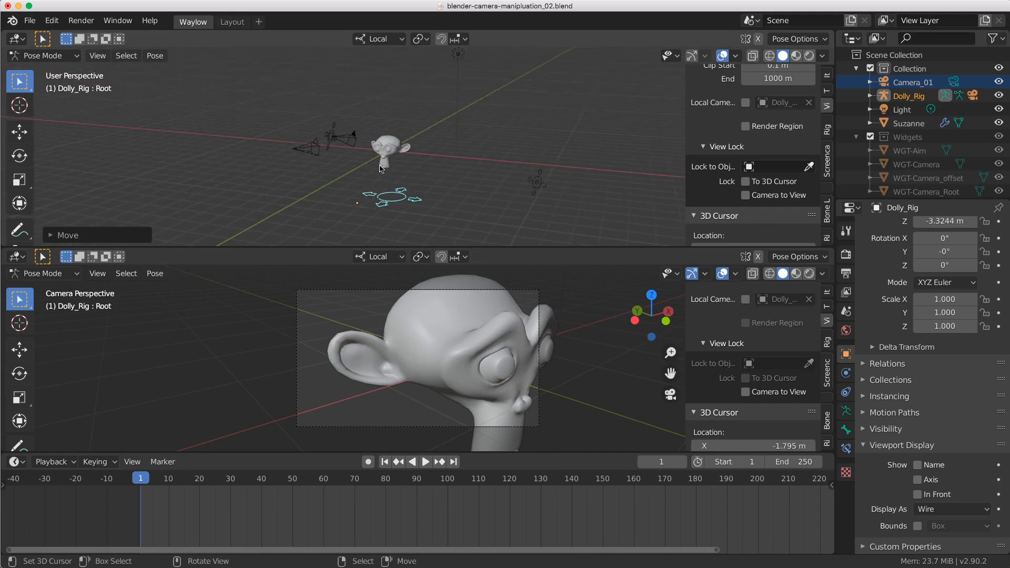